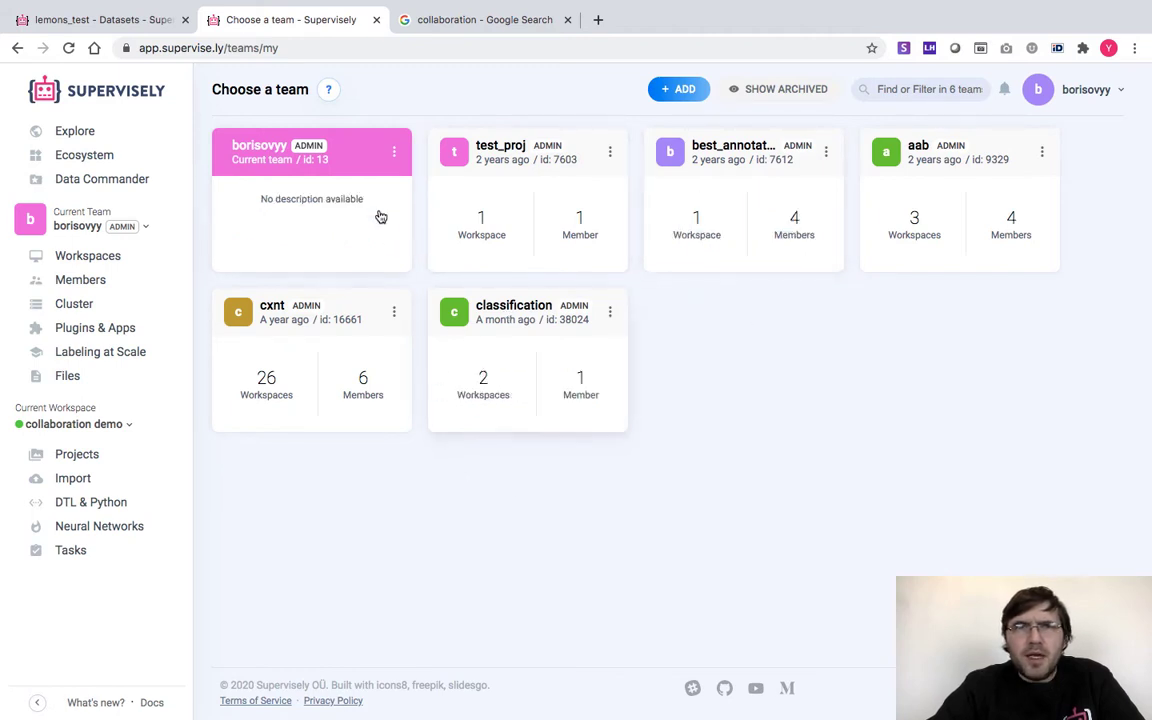
Open the current team's Workspaces page from its team card
{"action": "left_click", "coordinate": [359, 170]}
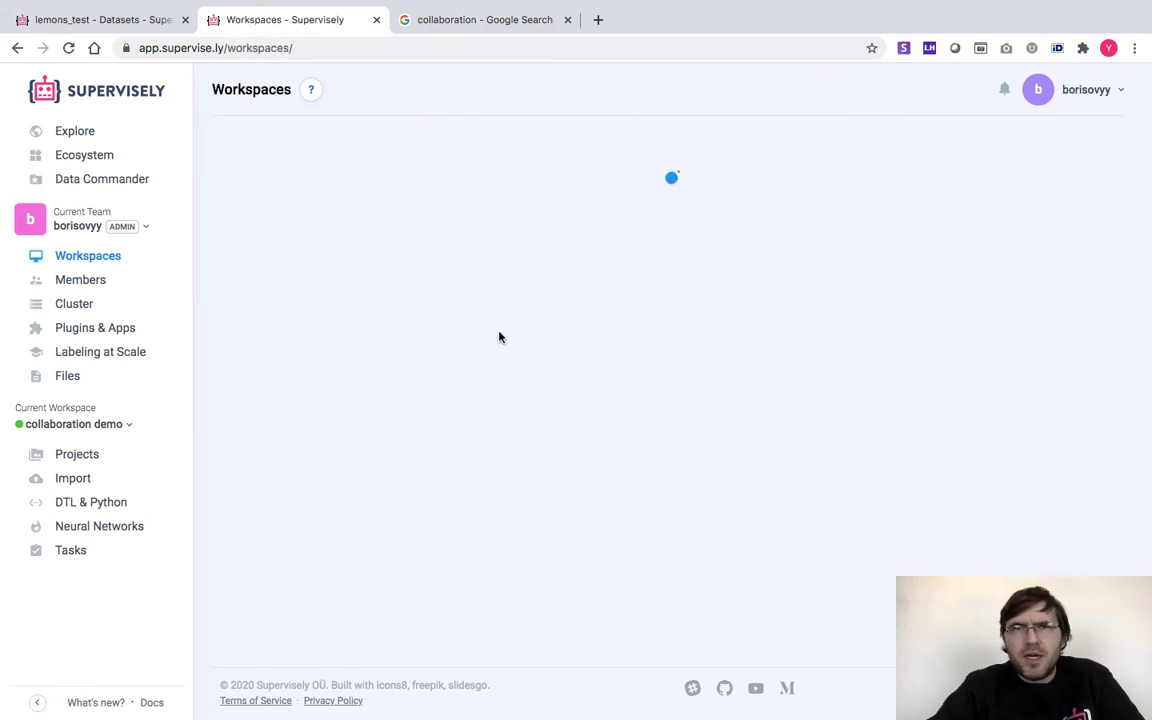
Go to Workspaces page 3, then open collaboration demo, lemons_test, and the ds1 dataset
{"action": "scroll", "coordinate": [501, 338], "scroll_direction": "down", "scroll_amount": 15}
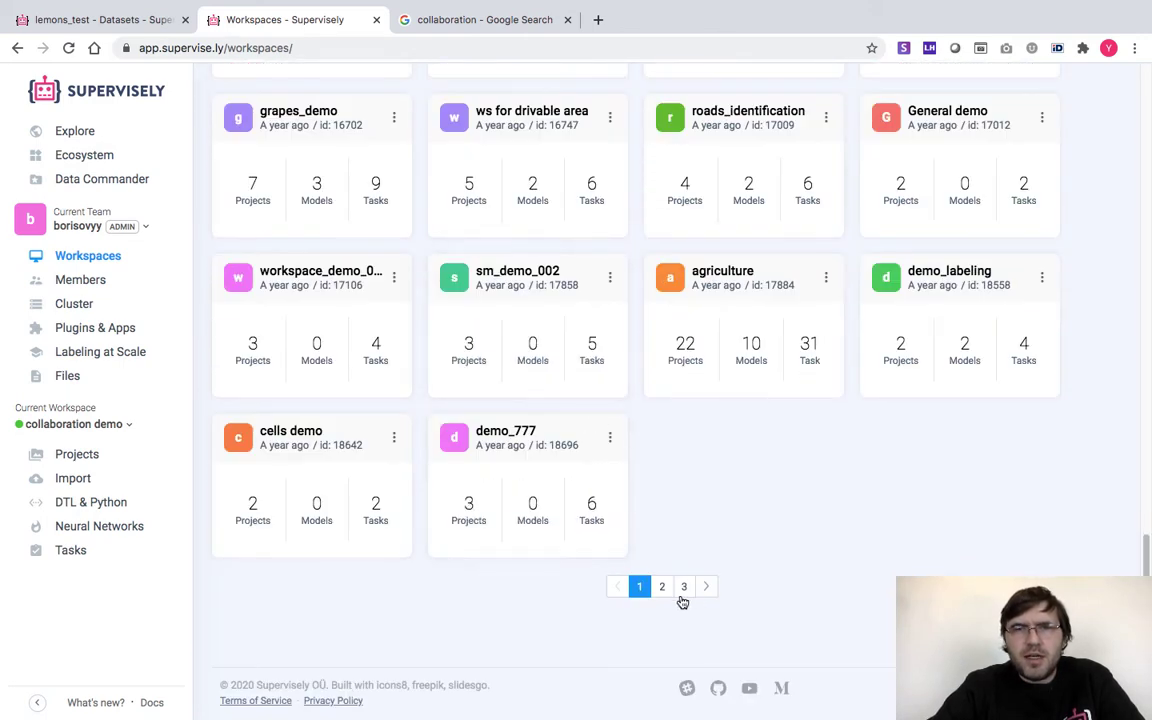
{"action": "left_click", "coordinate": [684, 588]}
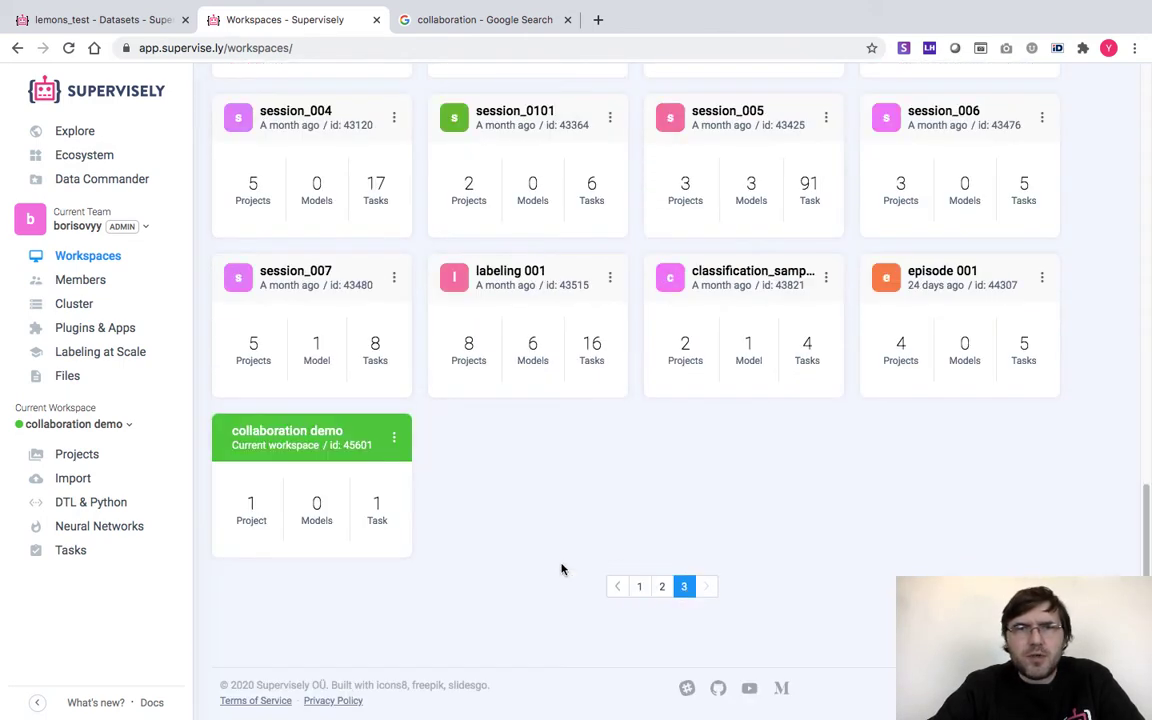
{"action": "left_click", "coordinate": [305, 440]}
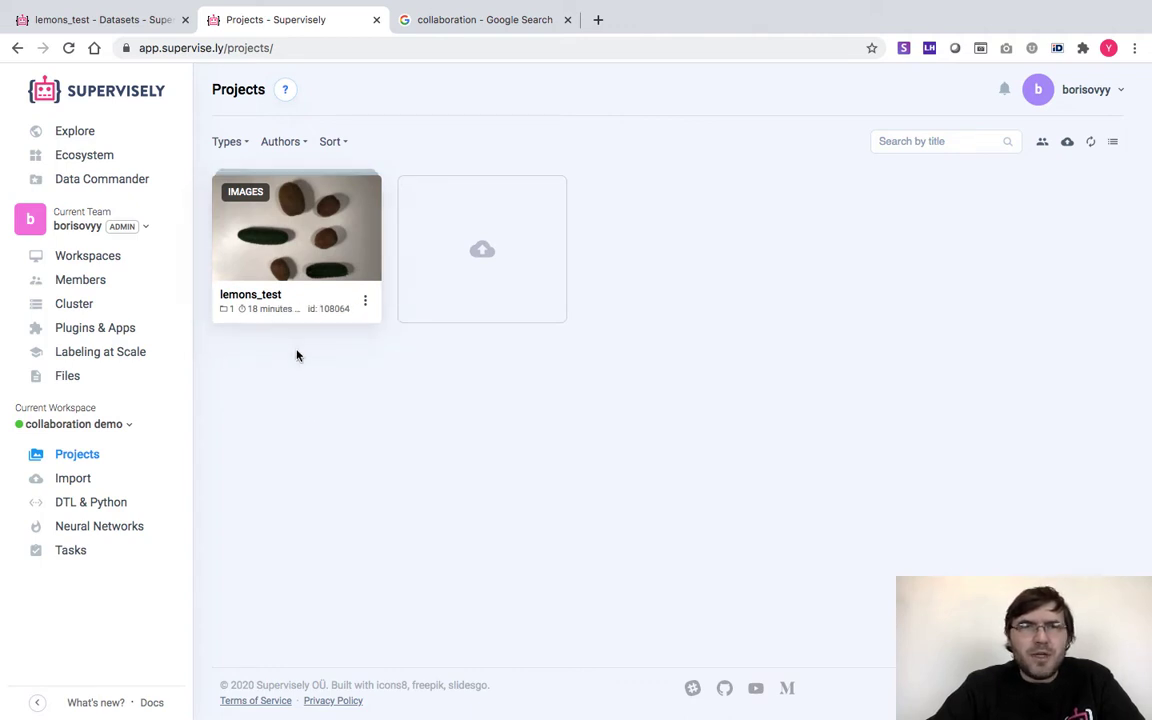
{"action": "left_click", "coordinate": [304, 258]}
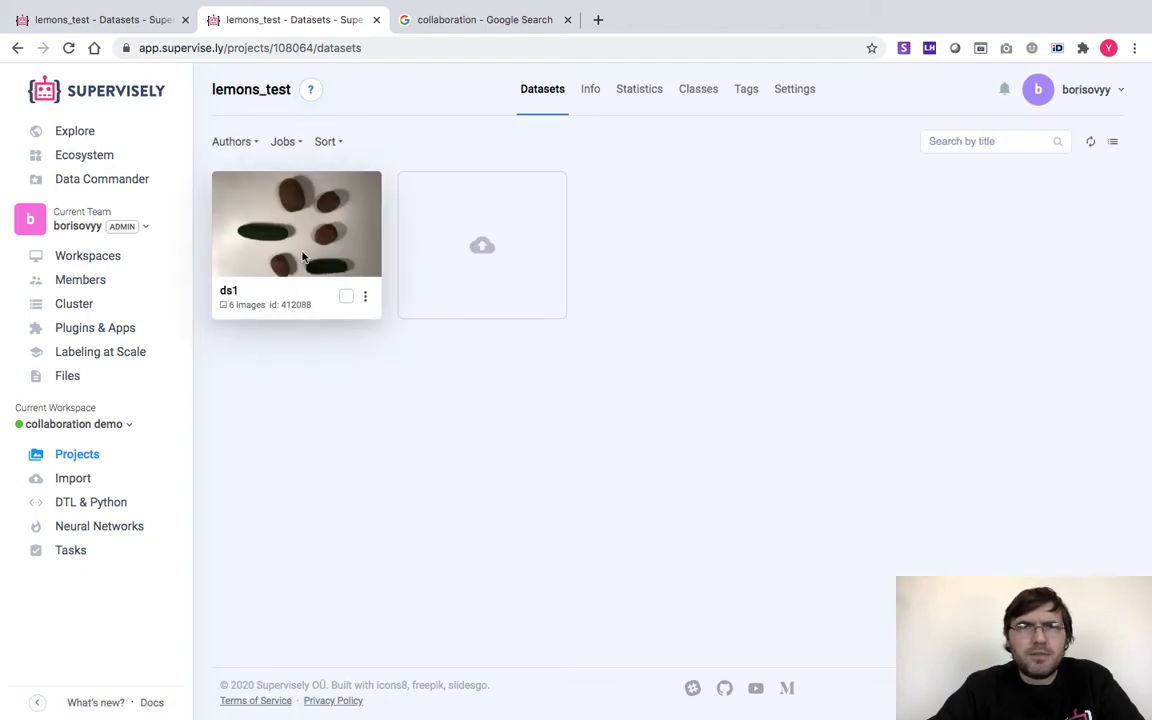
{"action": "left_click", "coordinate": [304, 258]}
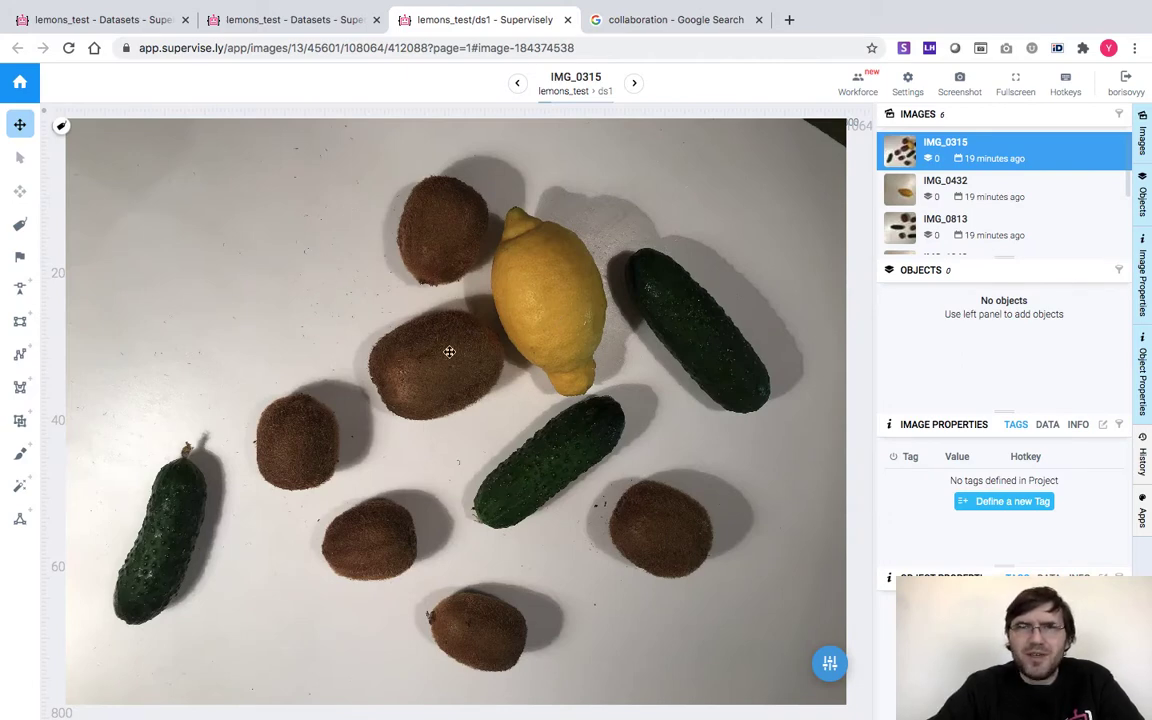
View the photos IMG_0432 and IMG_0813, then return to the lemons_test project
{"action": "left_click", "coordinate": [902, 195]}
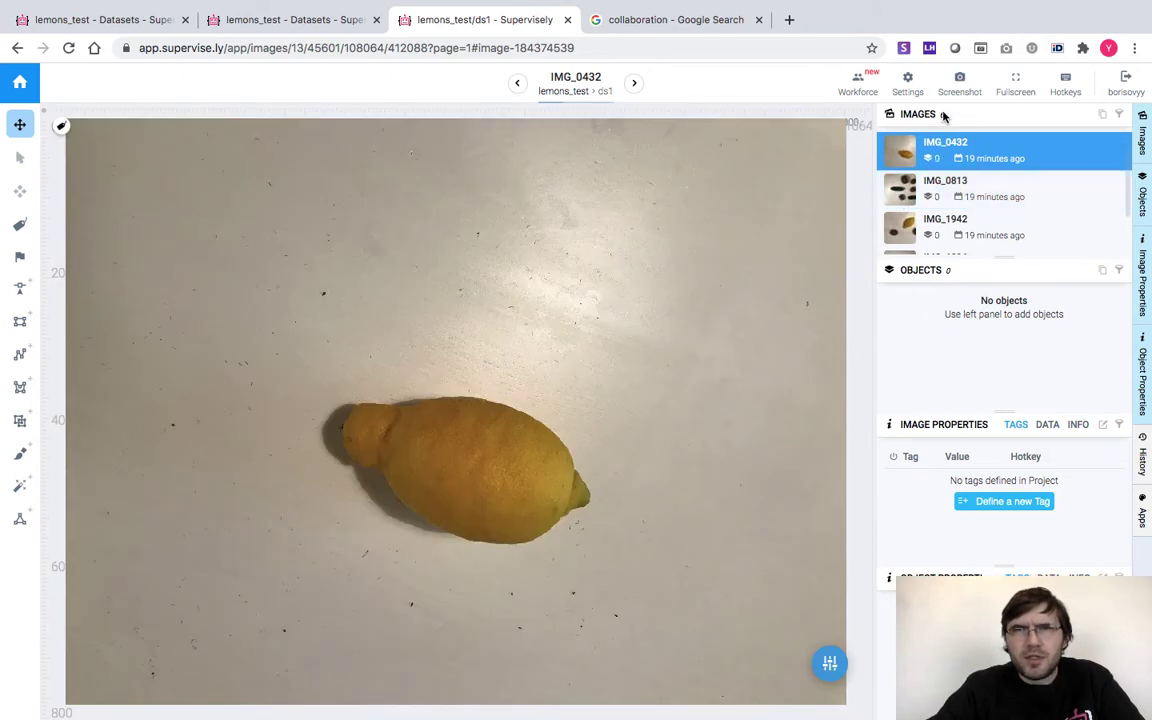
{"action": "left_click", "coordinate": [904, 193]}
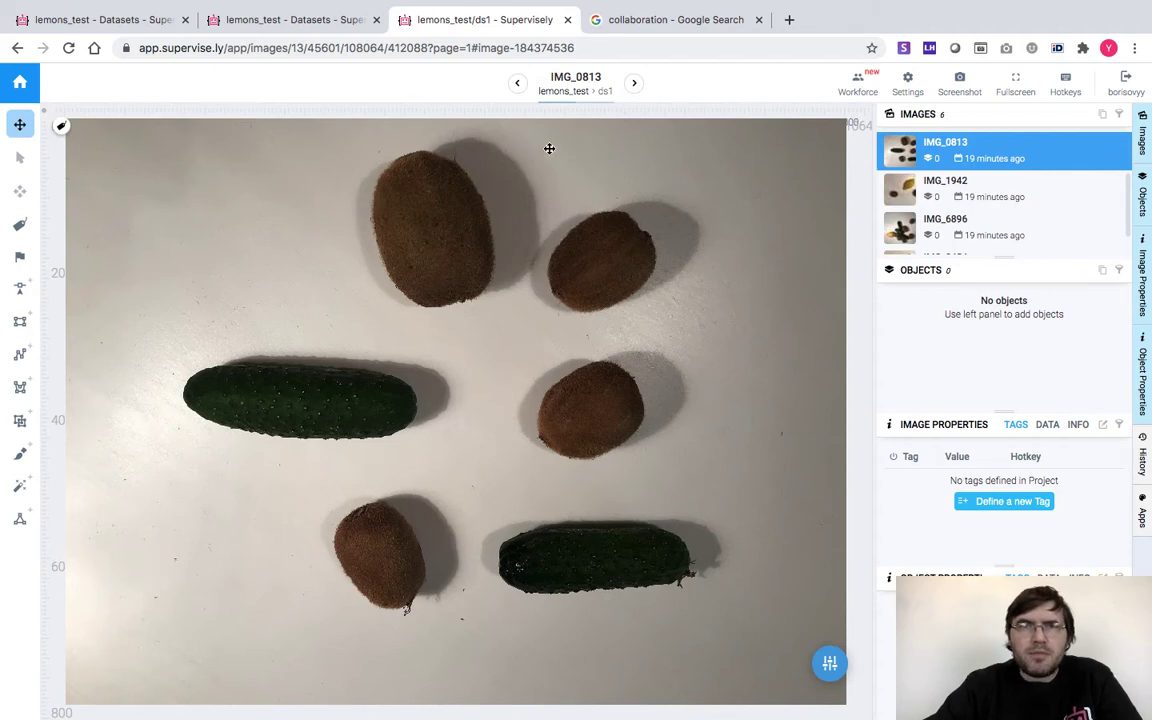
{"action": "left_click", "coordinate": [567, 95]}
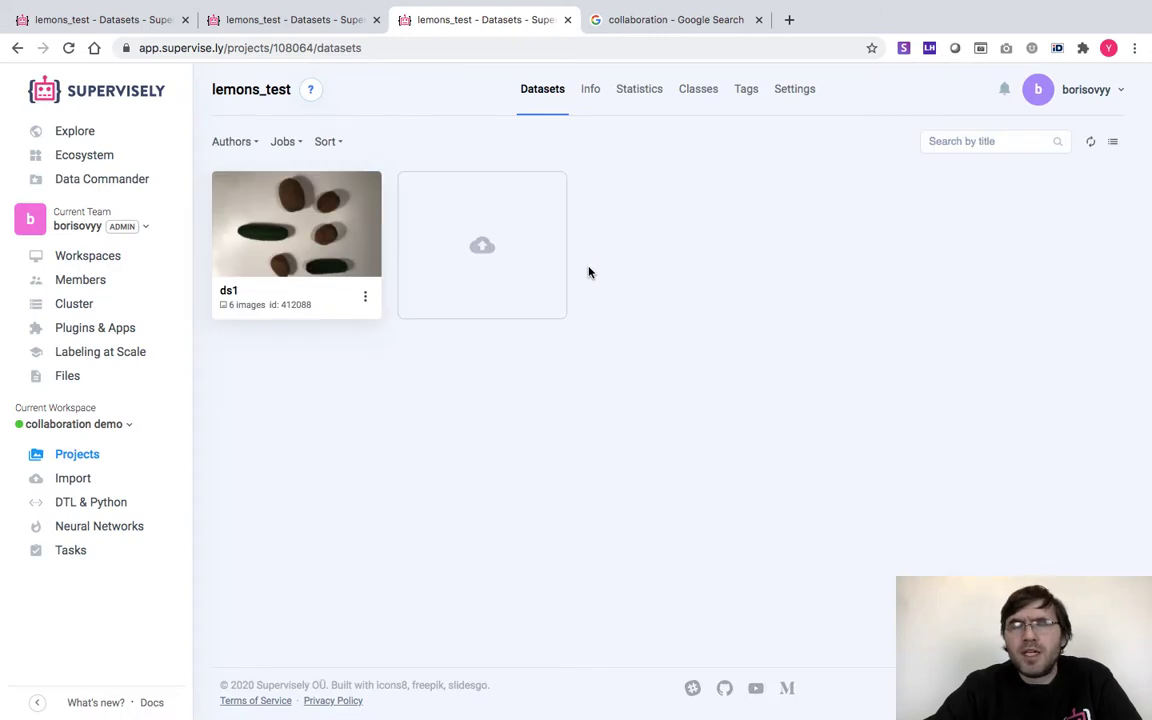
Add a rectangle class named 'lemon' to the lemons_test project
{"action": "left_click", "coordinate": [694, 91]}
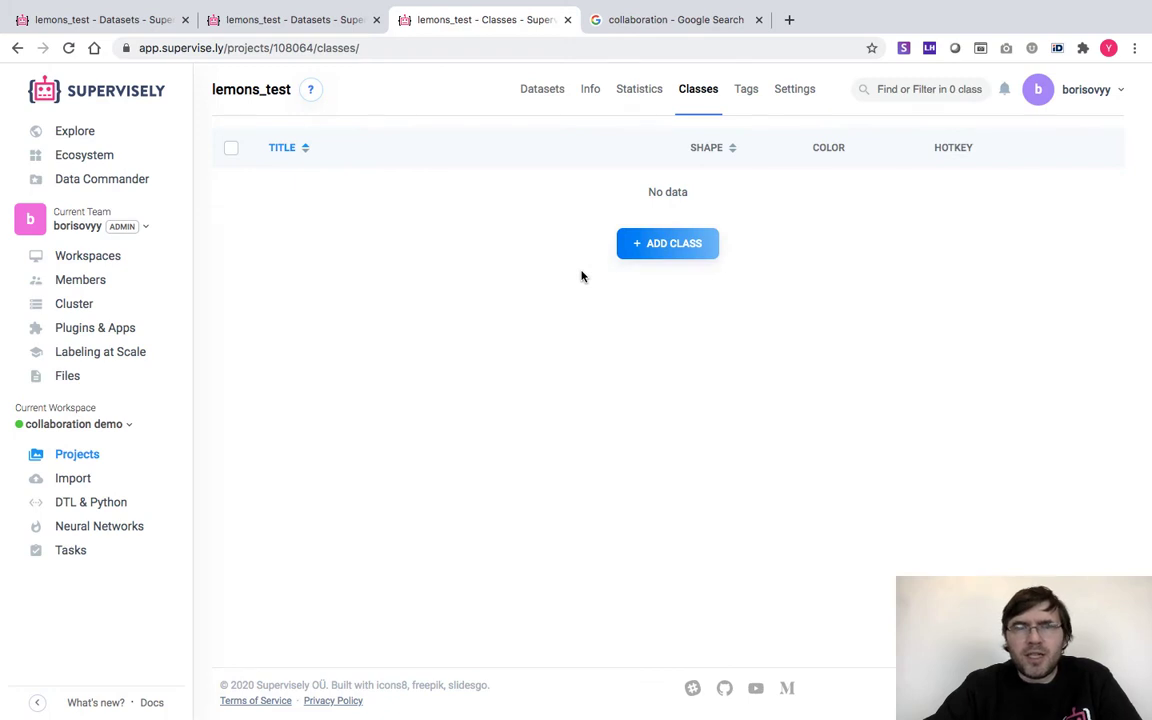
{"action": "left_click", "coordinate": [663, 244]}
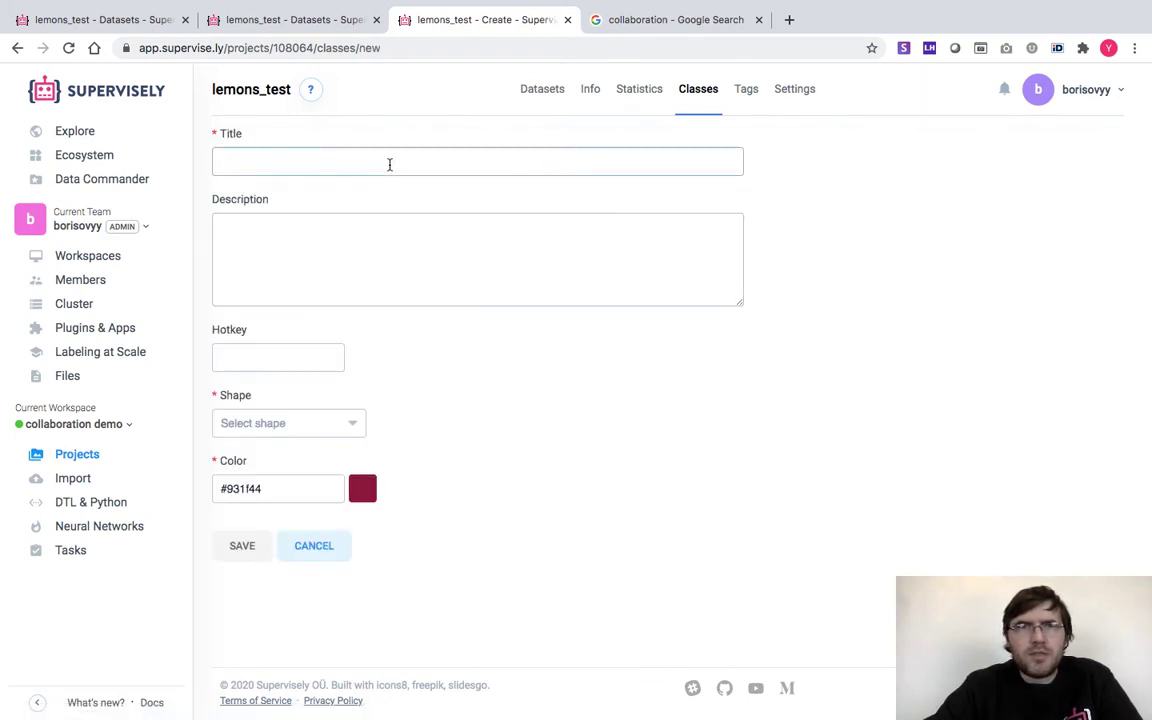
{"action": "left_click", "coordinate": [388, 162]}
{"action": "type", "text": "lemin"}
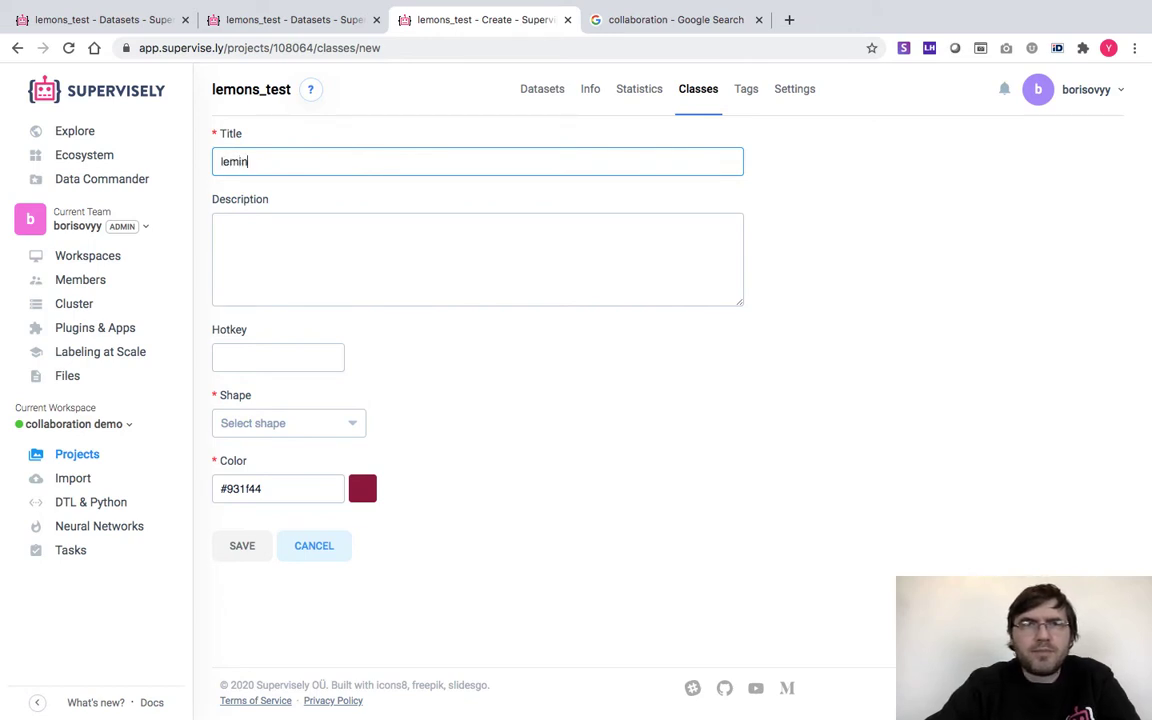
{"action": "key", "text": "BackSpace"}
{"action": "type", "text": "on"}
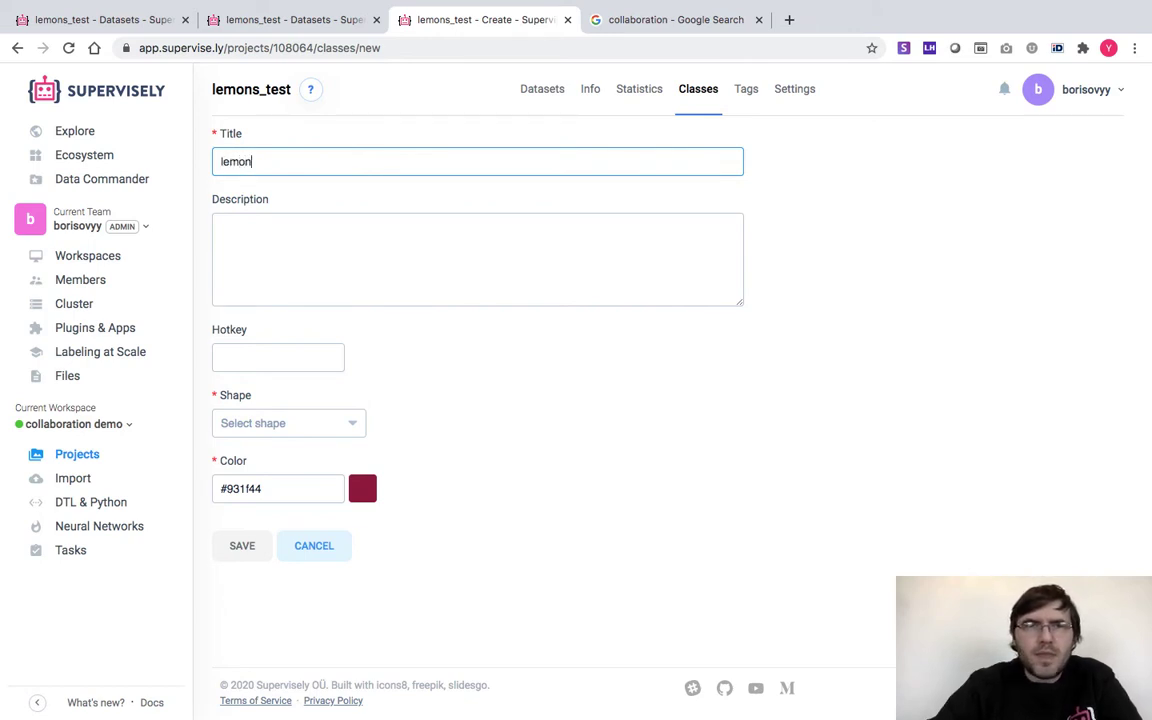
{"action": "left_click", "coordinate": [272, 421]}
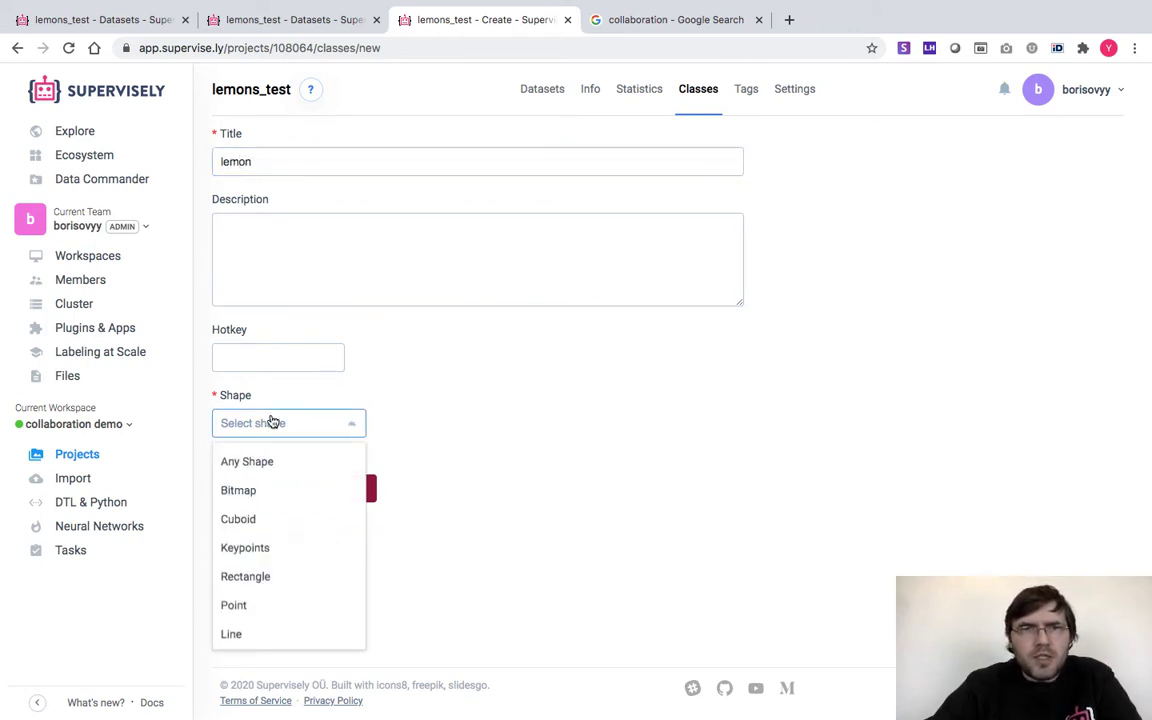
{"action": "left_click", "coordinate": [260, 577]}
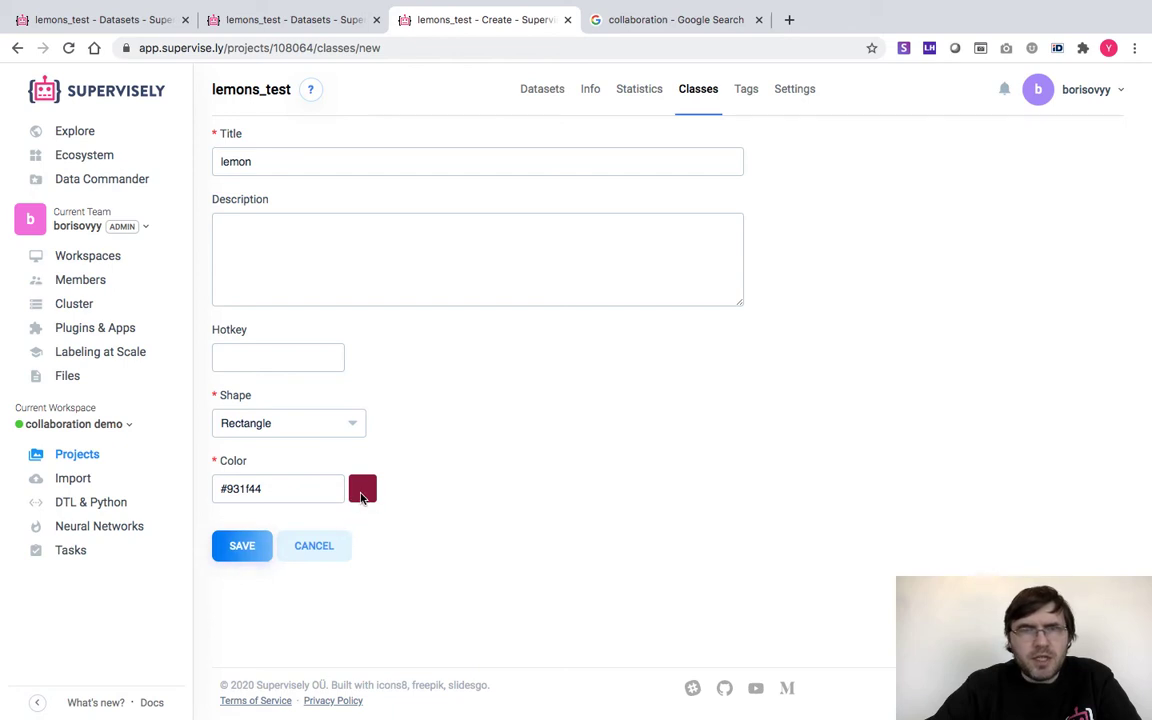
{"action": "left_click", "coordinate": [240, 547]}
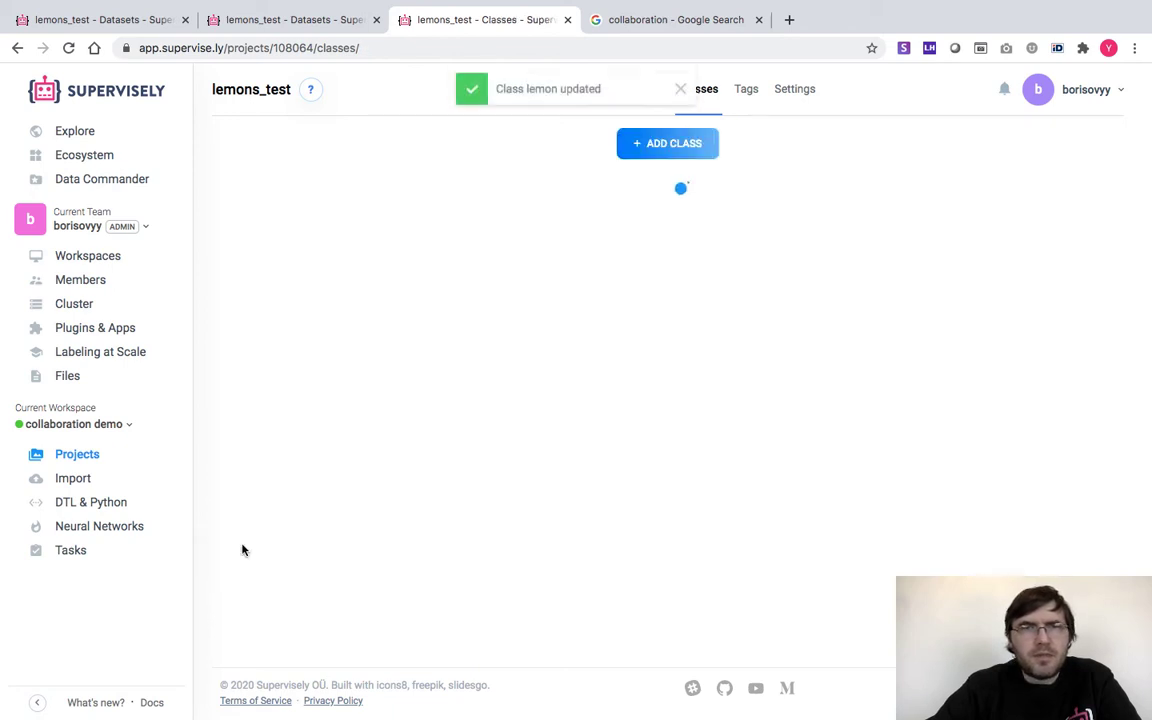
Add a rectangle class named 'kiwi', then go to the team's Members page
{"action": "left_click", "coordinate": [672, 262]}
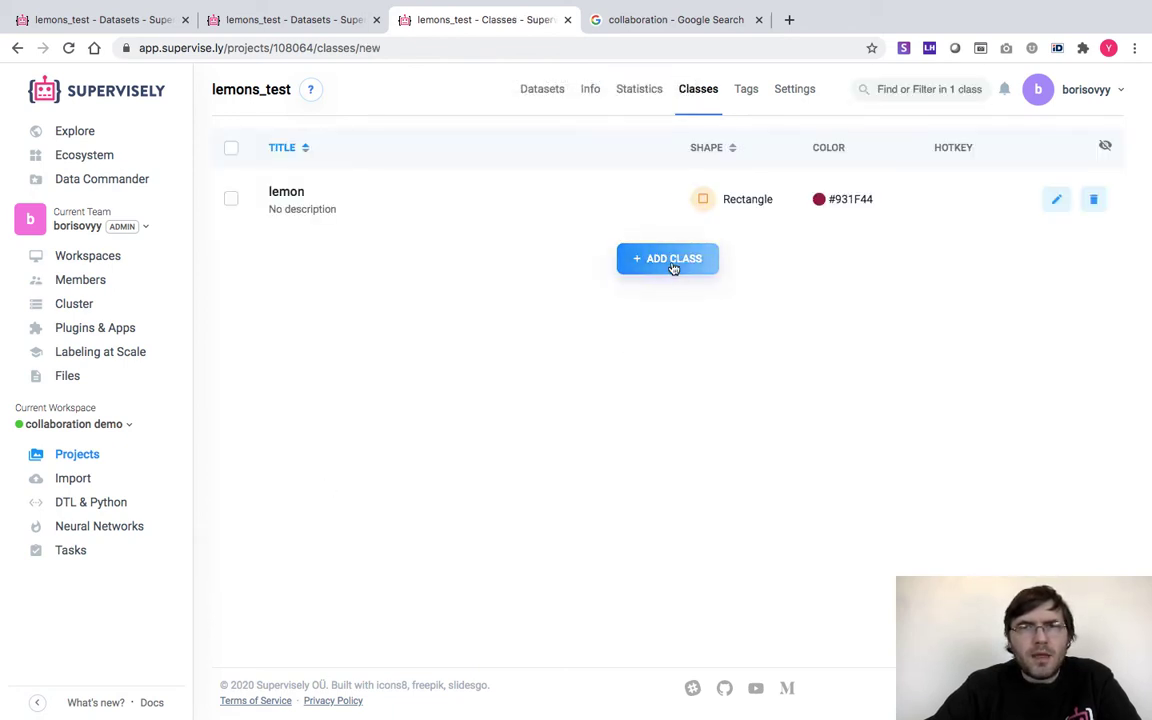
{"action": "left_click", "coordinate": [285, 154]}
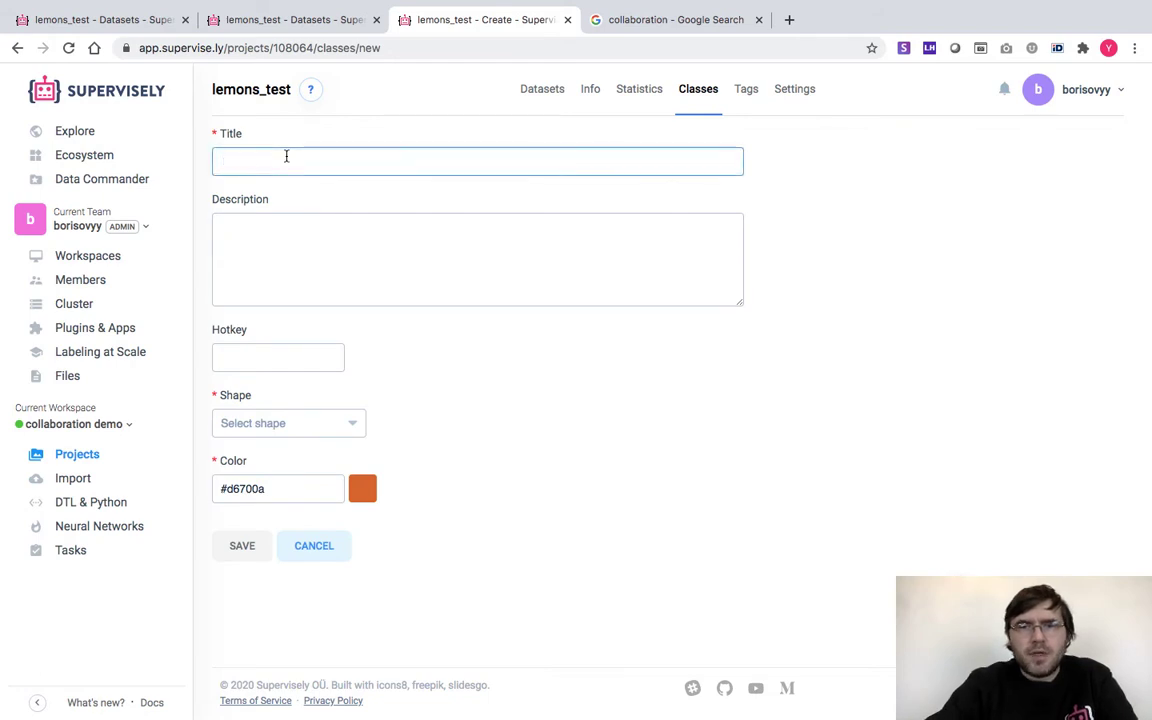
{"action": "type", "text": "kiwi"}
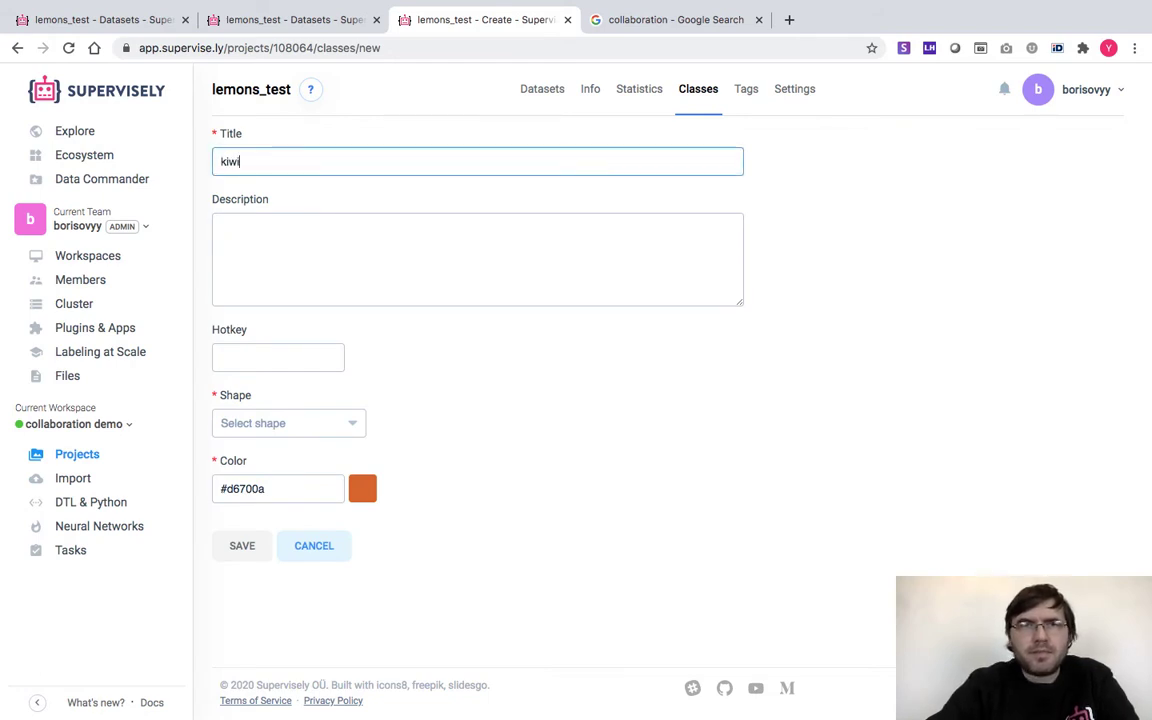
{"action": "left_click", "coordinate": [268, 438]}
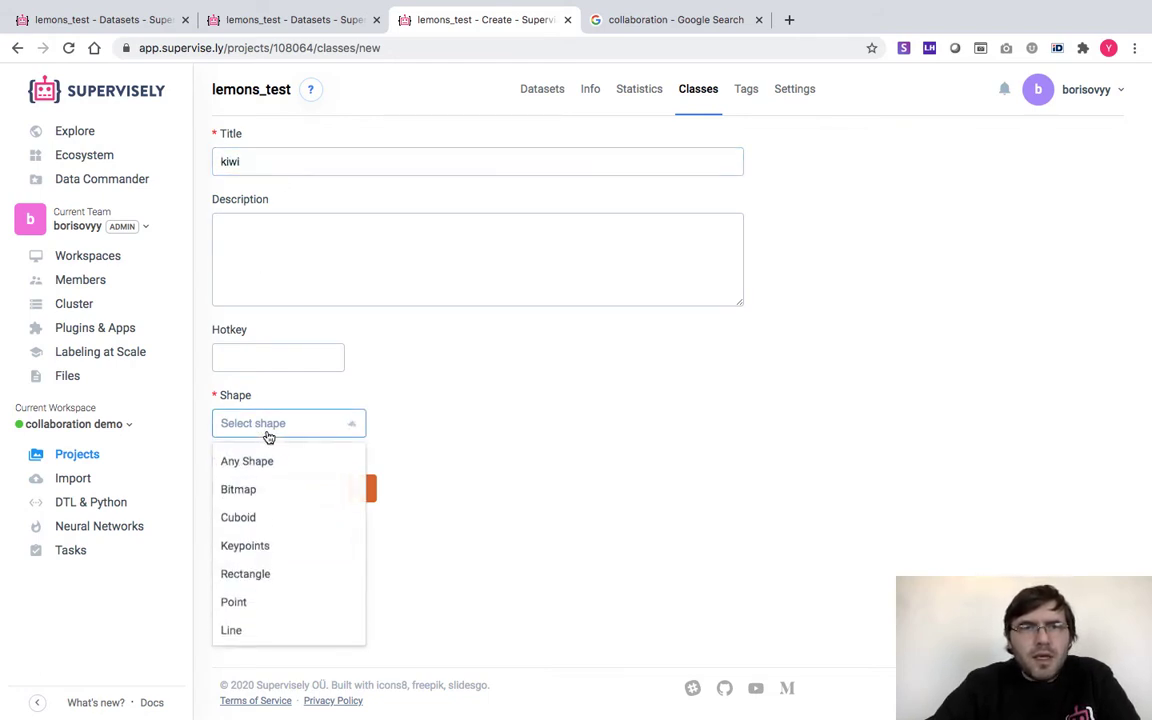
{"action": "left_click", "coordinate": [248, 578]}
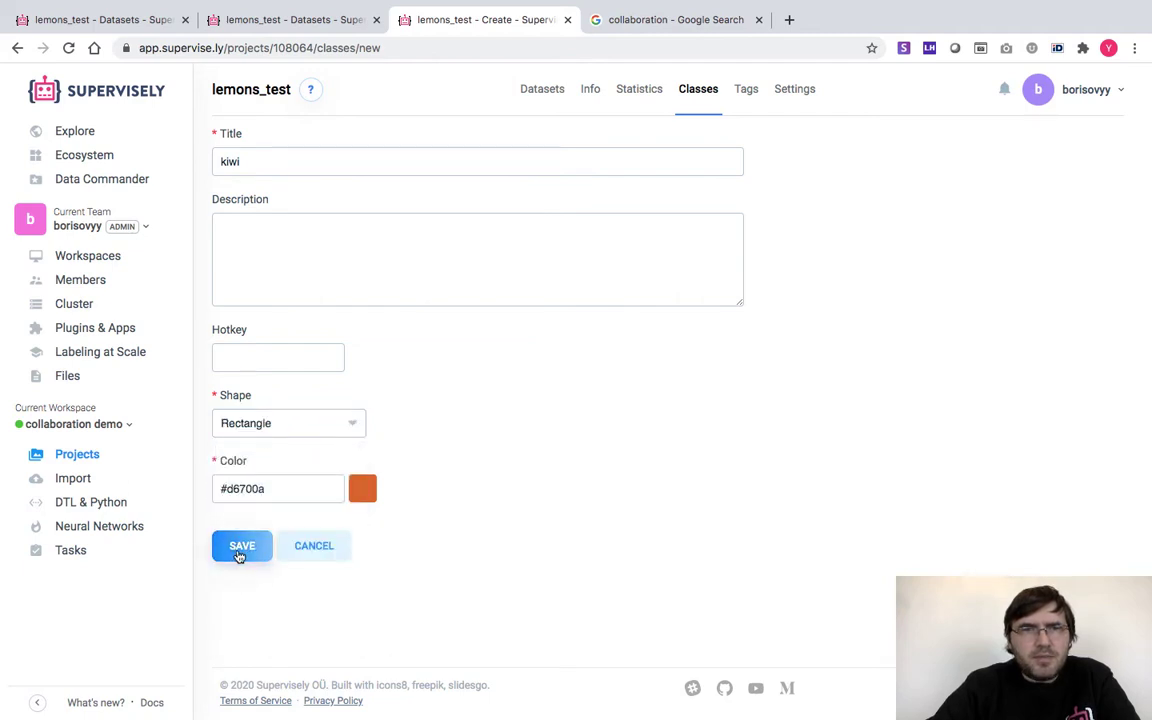
{"action": "left_click", "coordinate": [240, 549]}
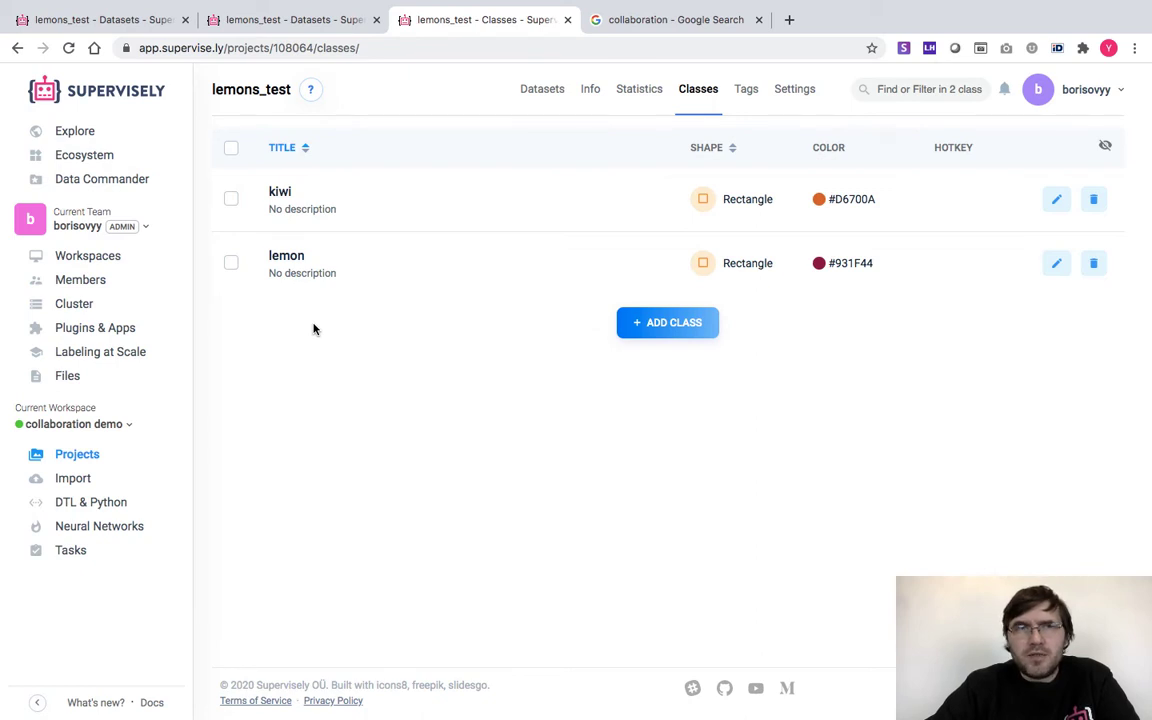
{"action": "left_click", "coordinate": [82, 284]}
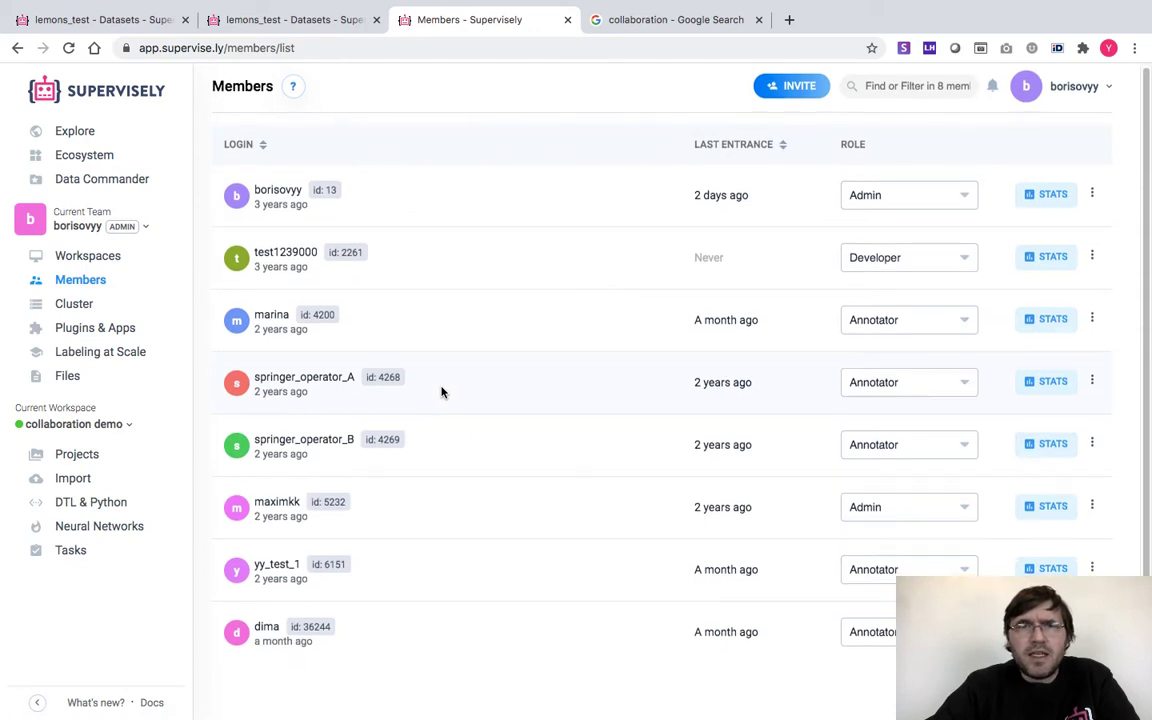
Start inviting a new member with the Annotator role, then abandon the invite
{"action": "scroll", "coordinate": [442, 391], "scroll_direction": "down", "scroll_amount": 1}
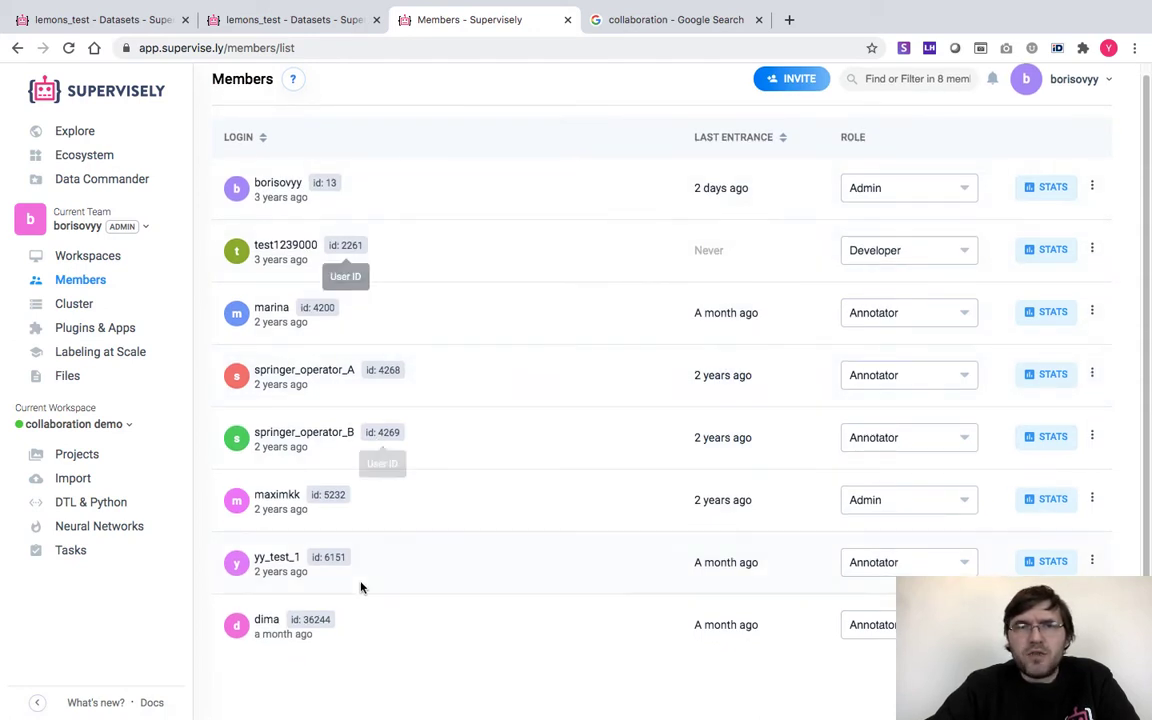
{"action": "scroll", "coordinate": [361, 587], "scroll_direction": "up", "scroll_amount": 1}
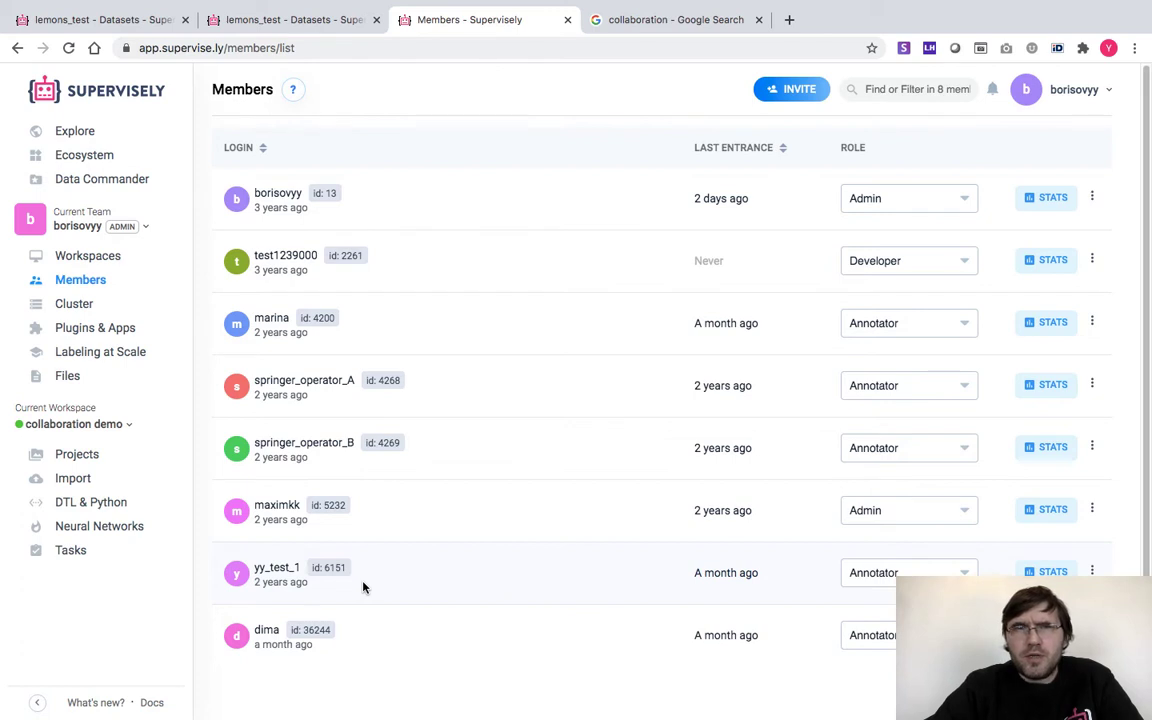
{"action": "left_click", "coordinate": [795, 95]}
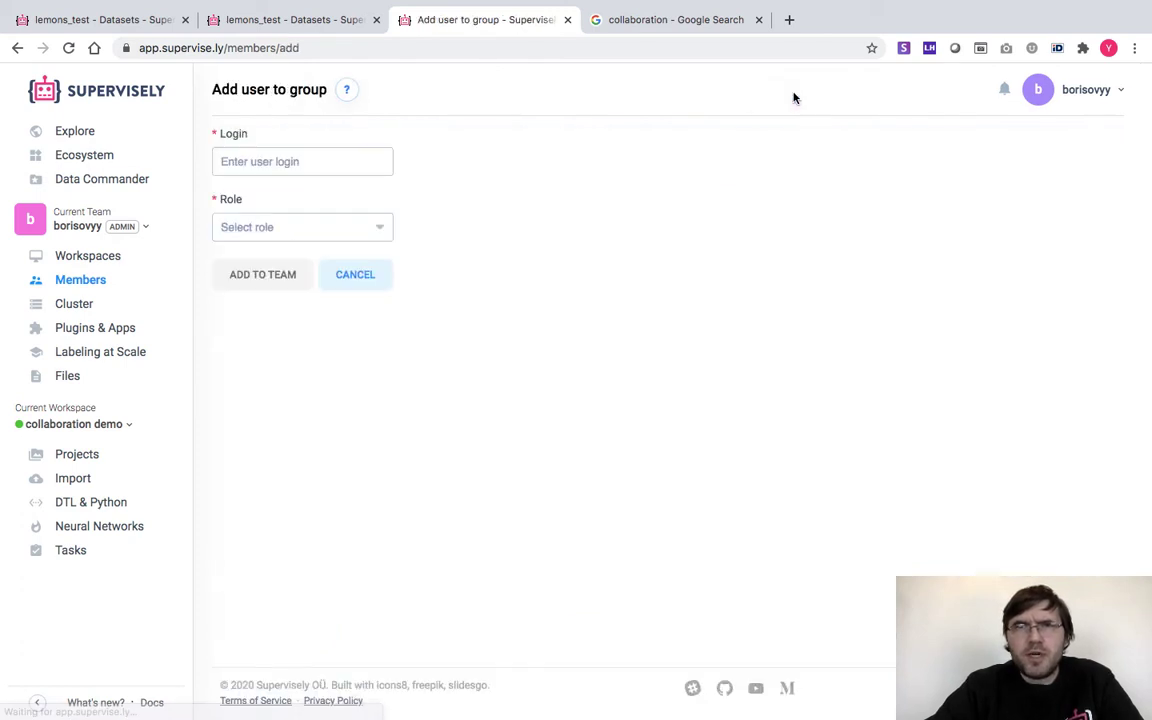
{"action": "left_click", "coordinate": [272, 160]}
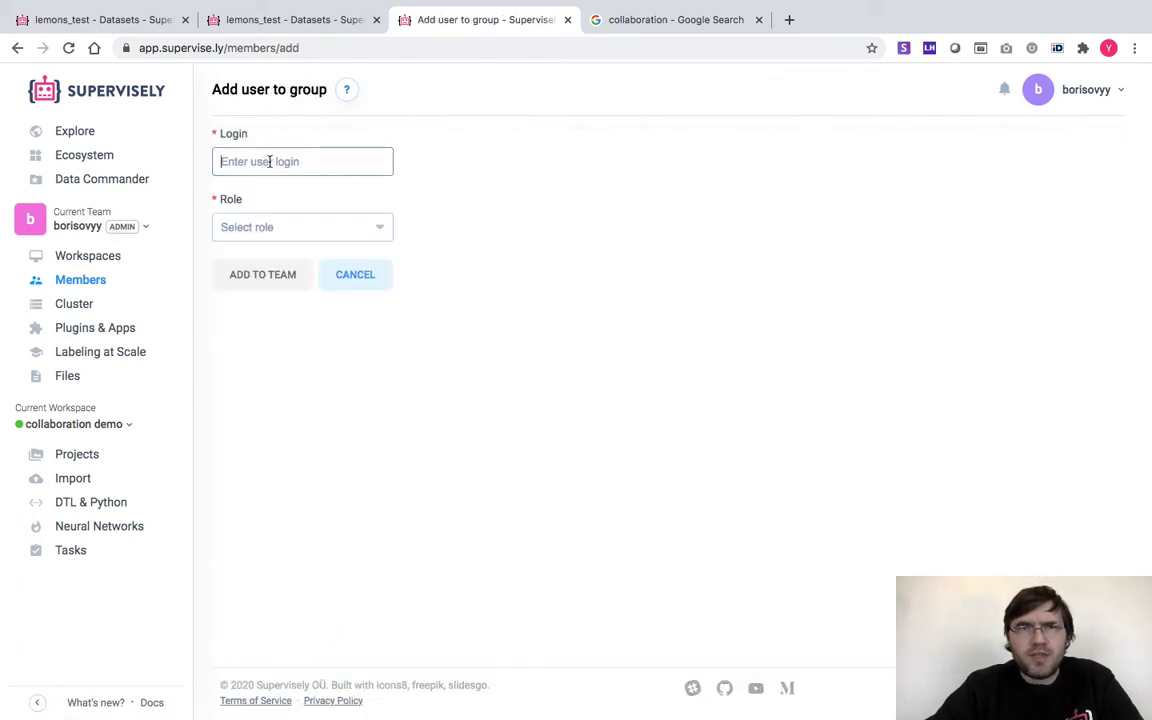
{"action": "left_click", "coordinate": [270, 232]}
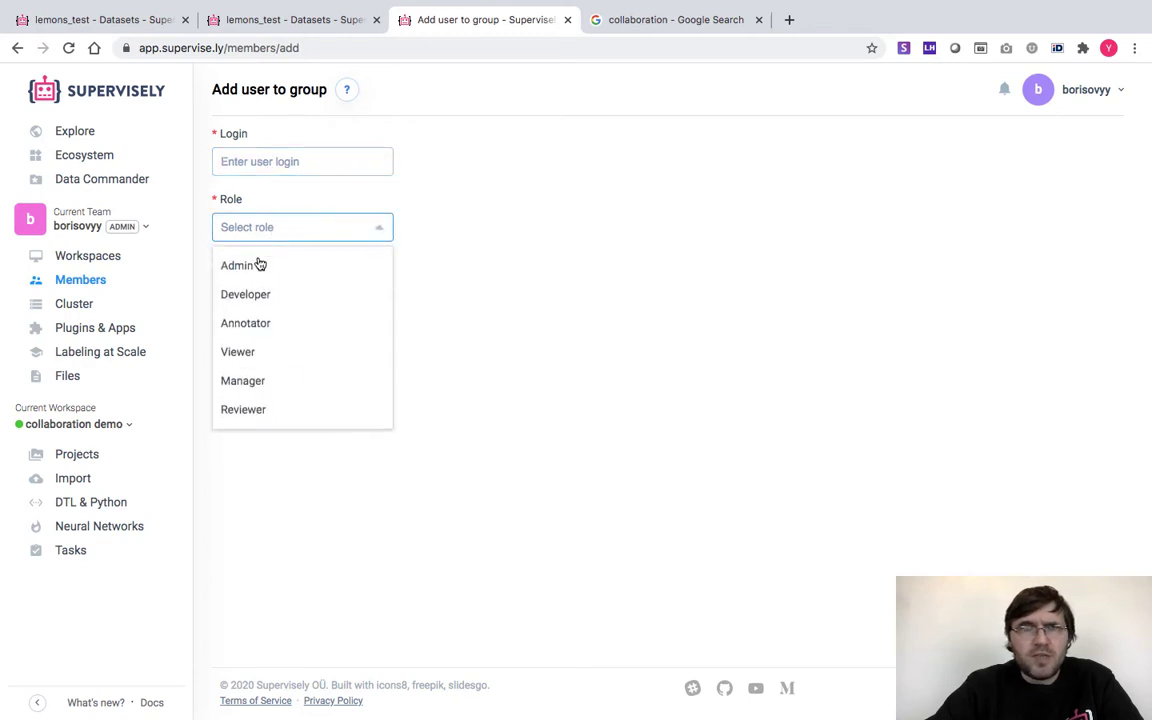
{"action": "left_click", "coordinate": [249, 329]}
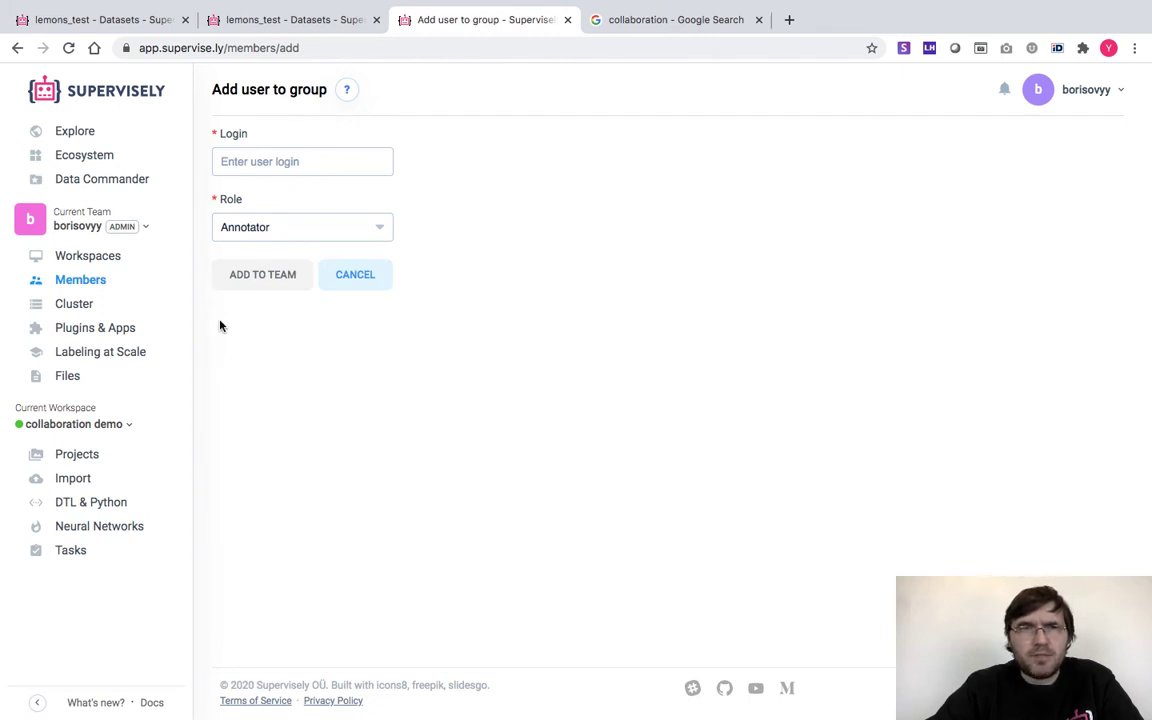
{"action": "left_click", "coordinate": [97, 282]}
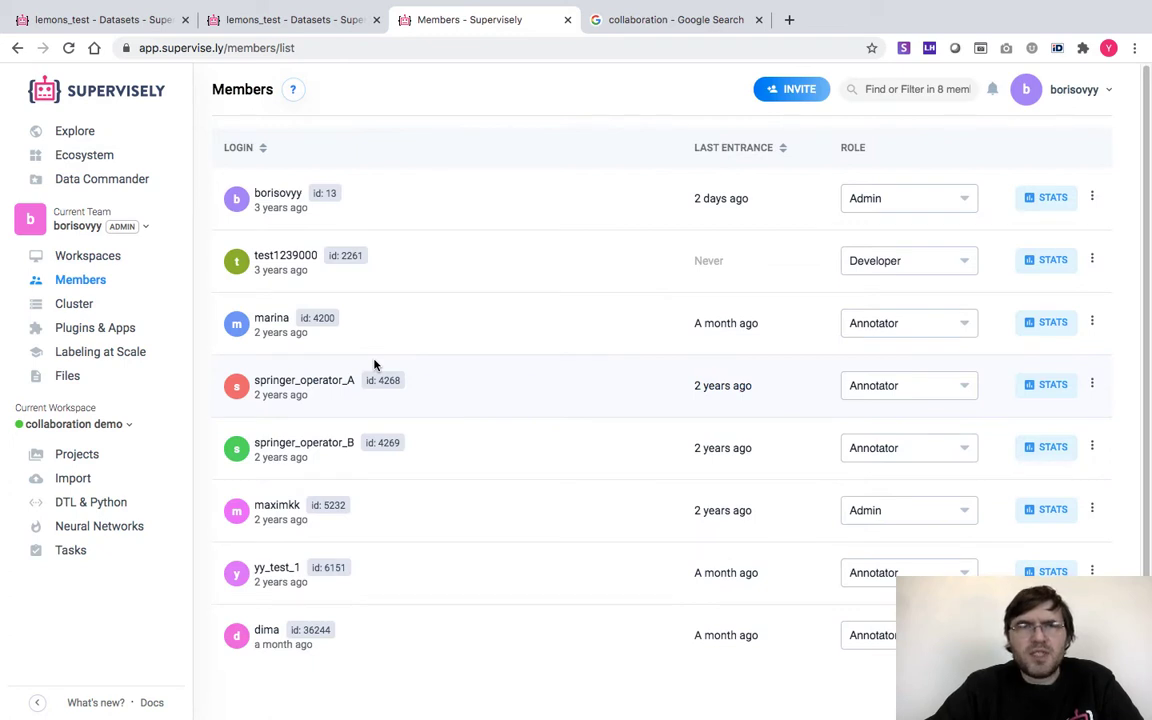
Highlight two members' login names, then go to the Labeling Jobs list
{"action": "double_click", "coordinate": [270, 318]}
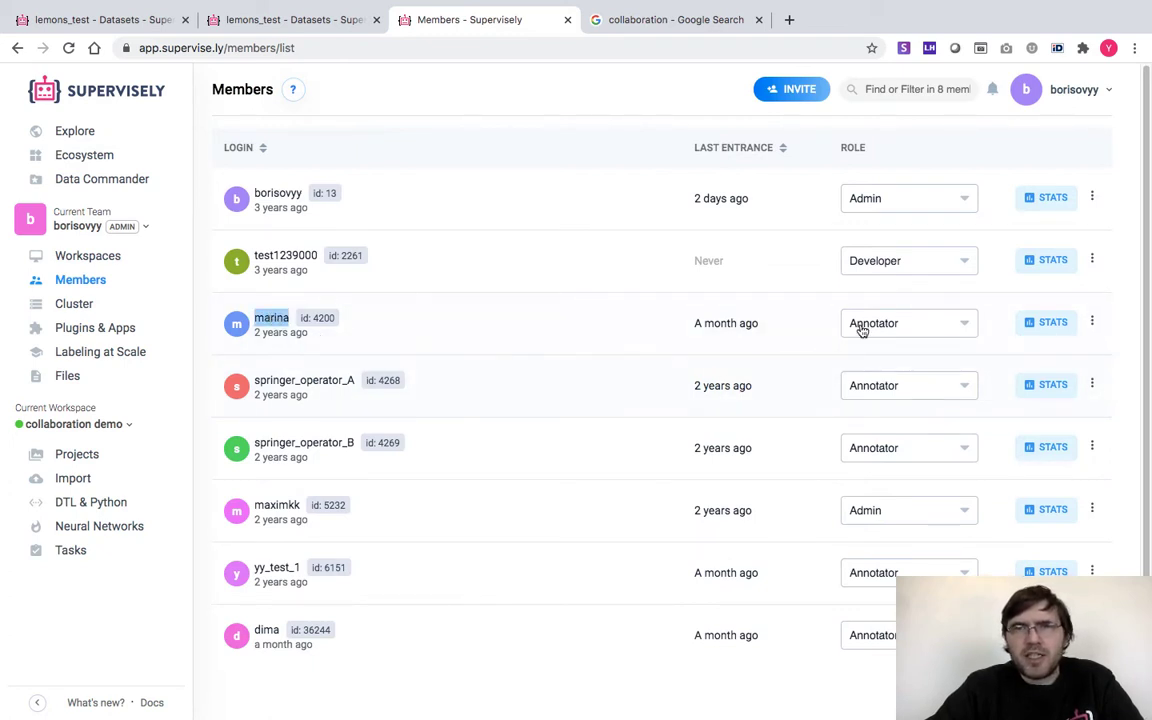
{"action": "double_click", "coordinate": [266, 630]}
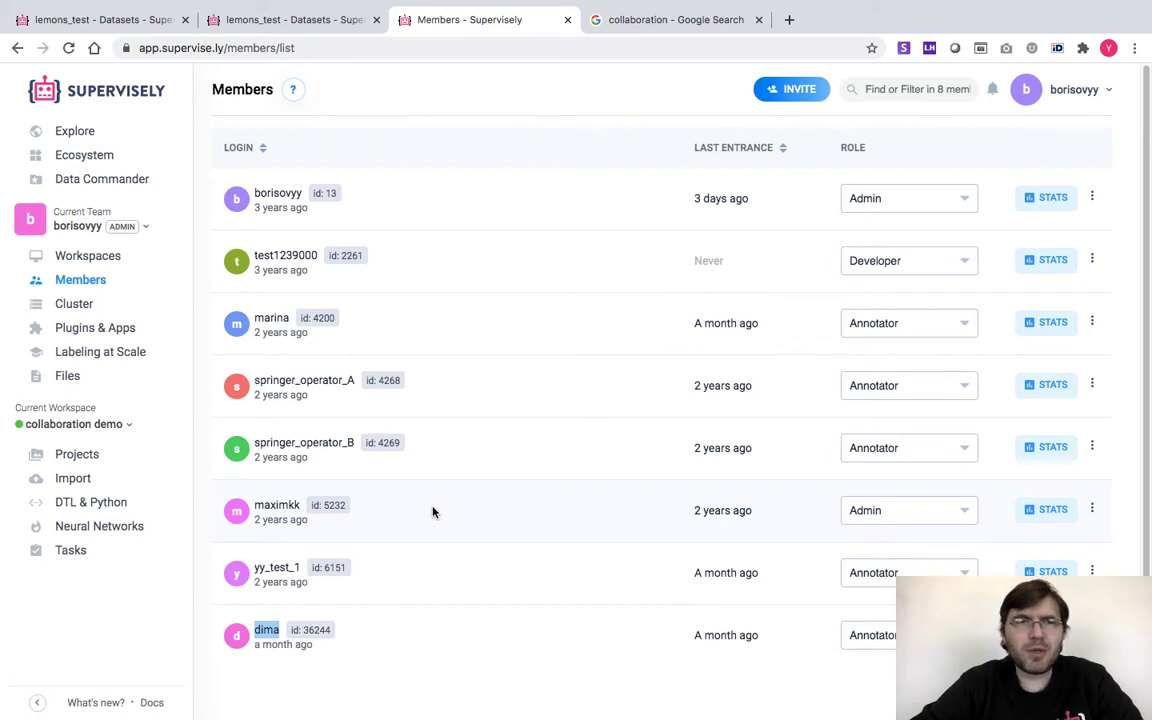
{"action": "left_click", "coordinate": [115, 355]}
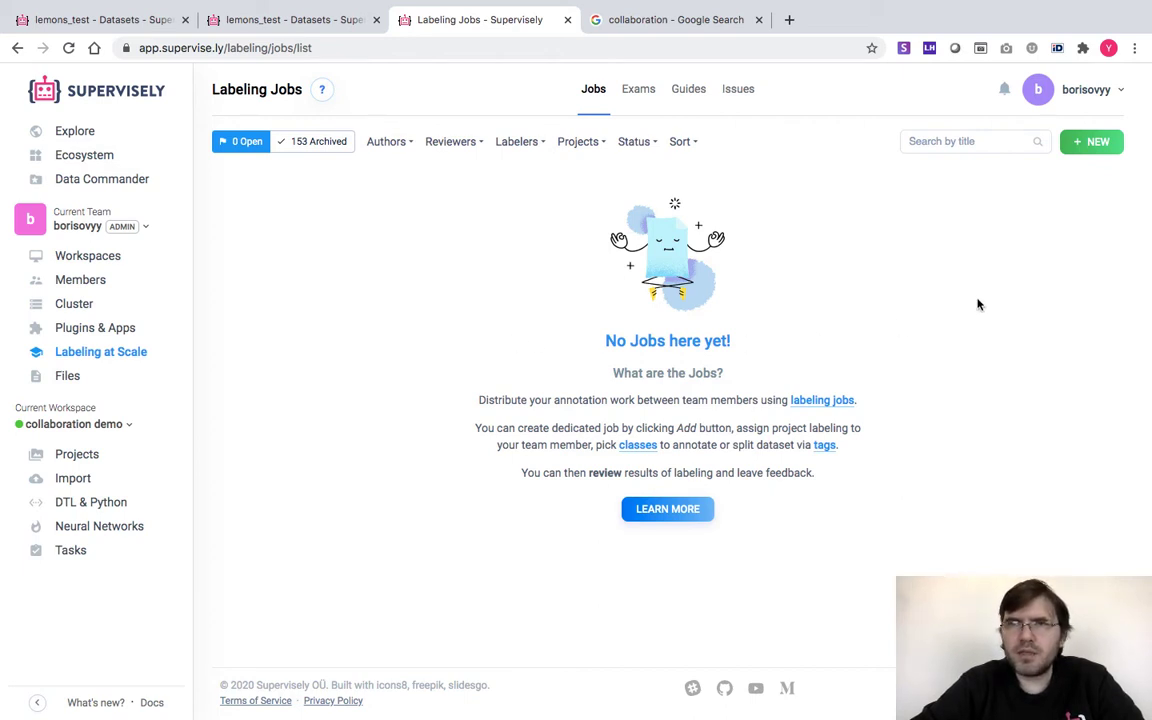
Start a new job titled 'Lemons to annotate' with a short description and readme
{"action": "left_click", "coordinate": [1090, 143]}
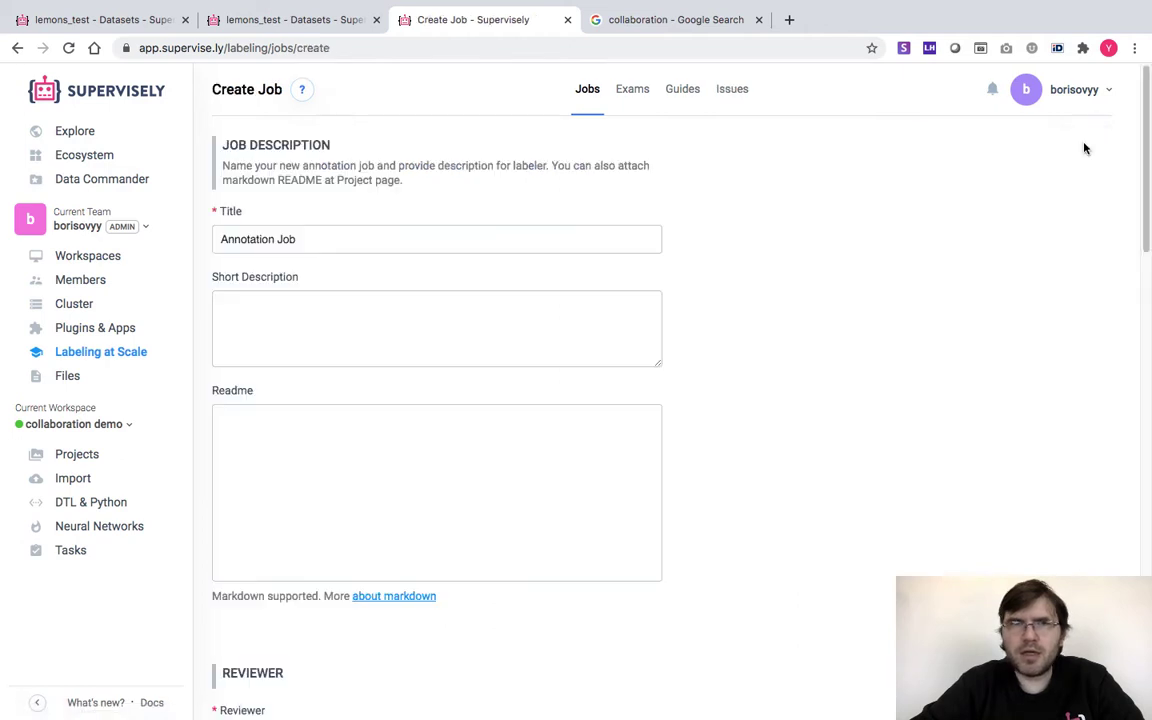
{"action": "left_click", "coordinate": [330, 243]}
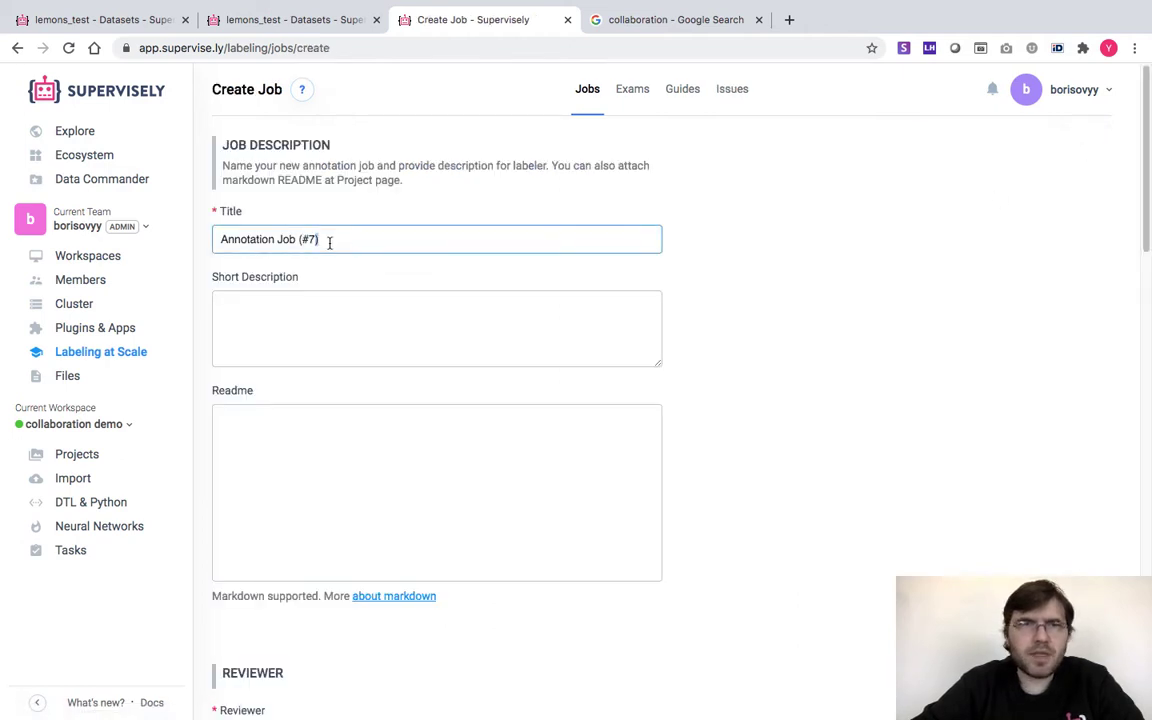
{"action": "triple_click", "coordinate": [247, 242]}
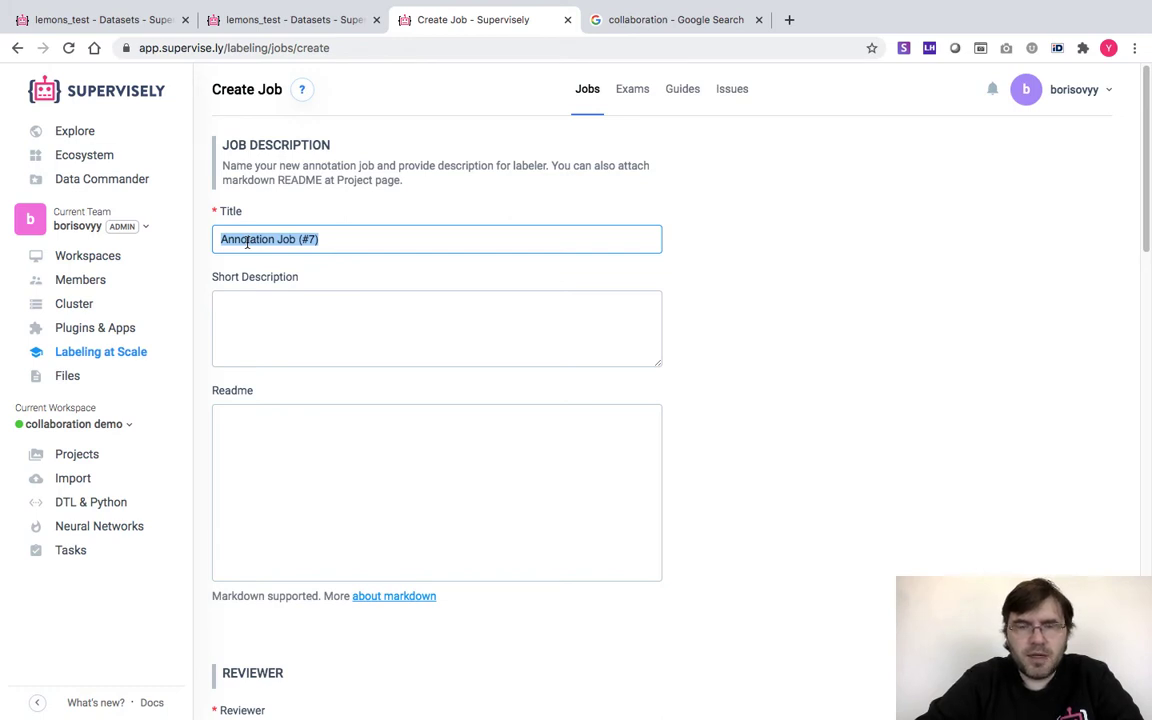
{"action": "type", "text": "Lemons"}
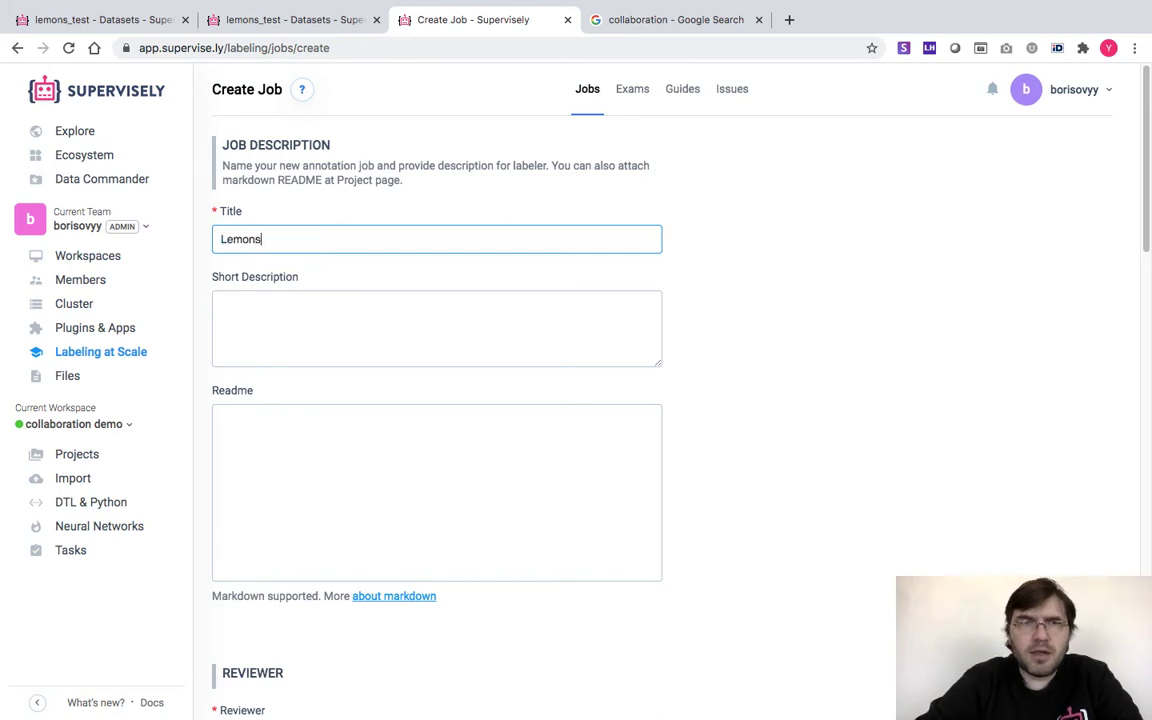
{"action": "type", "text": " to annotate"}
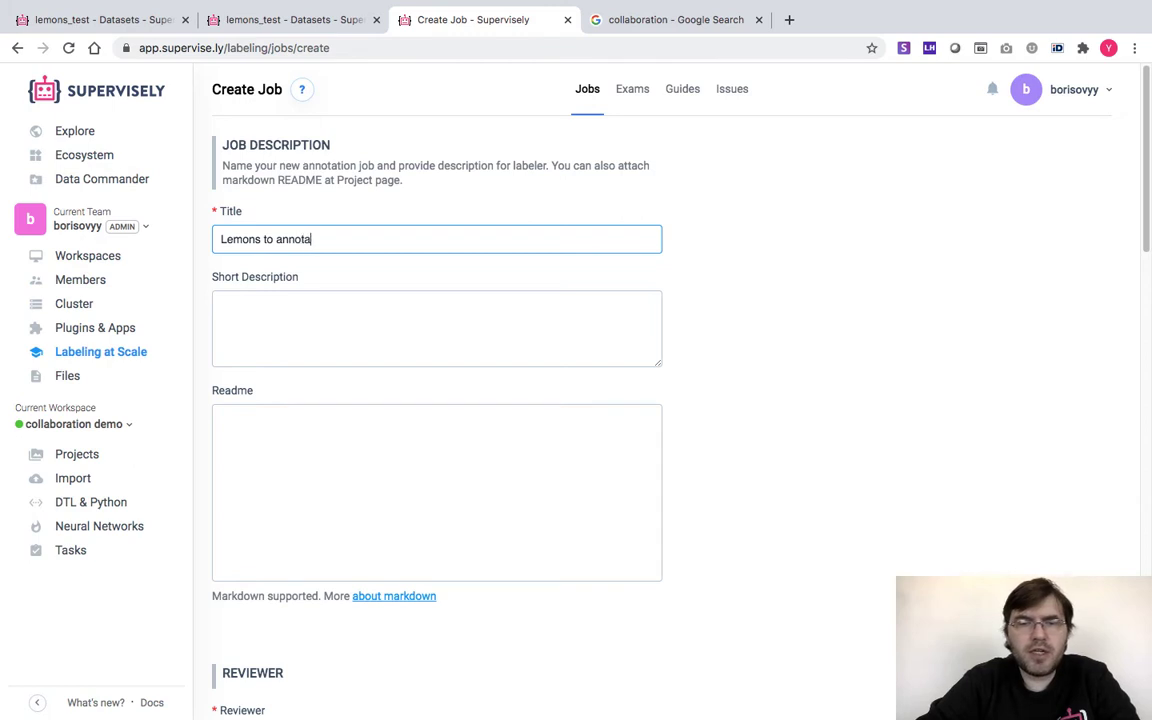
{"action": "left_click", "coordinate": [237, 310]}
{"action": "type", "text": "dasD asd"}
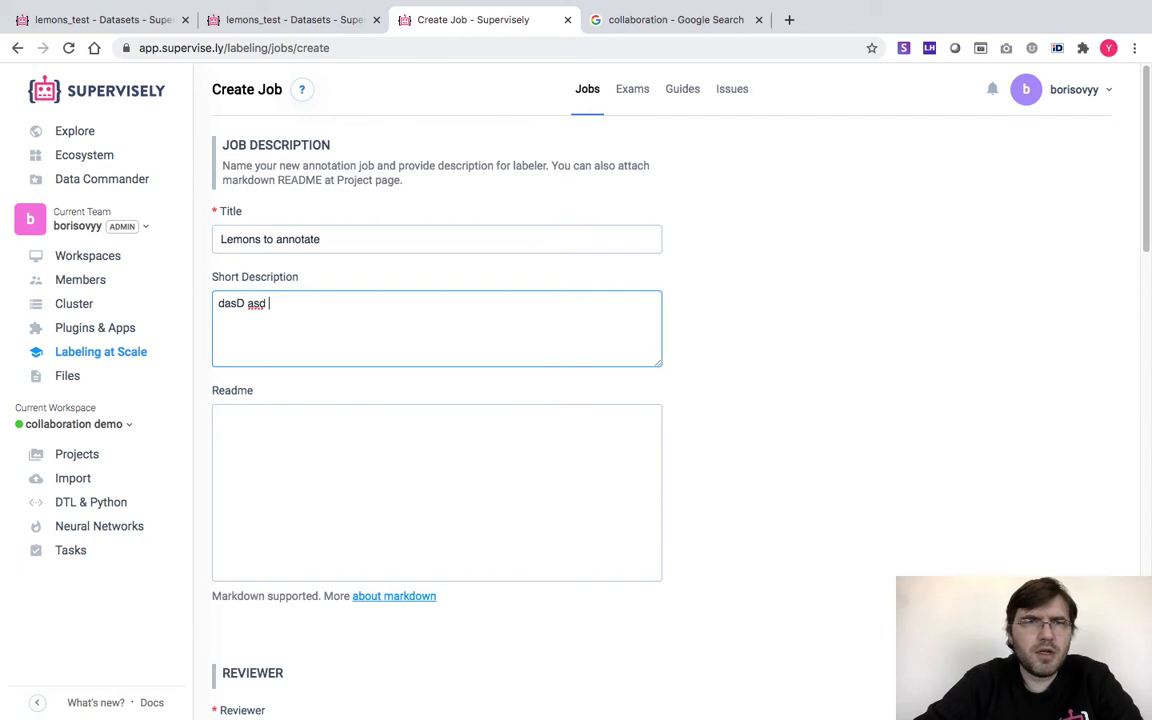
{"action": "left_click", "coordinate": [234, 452]}
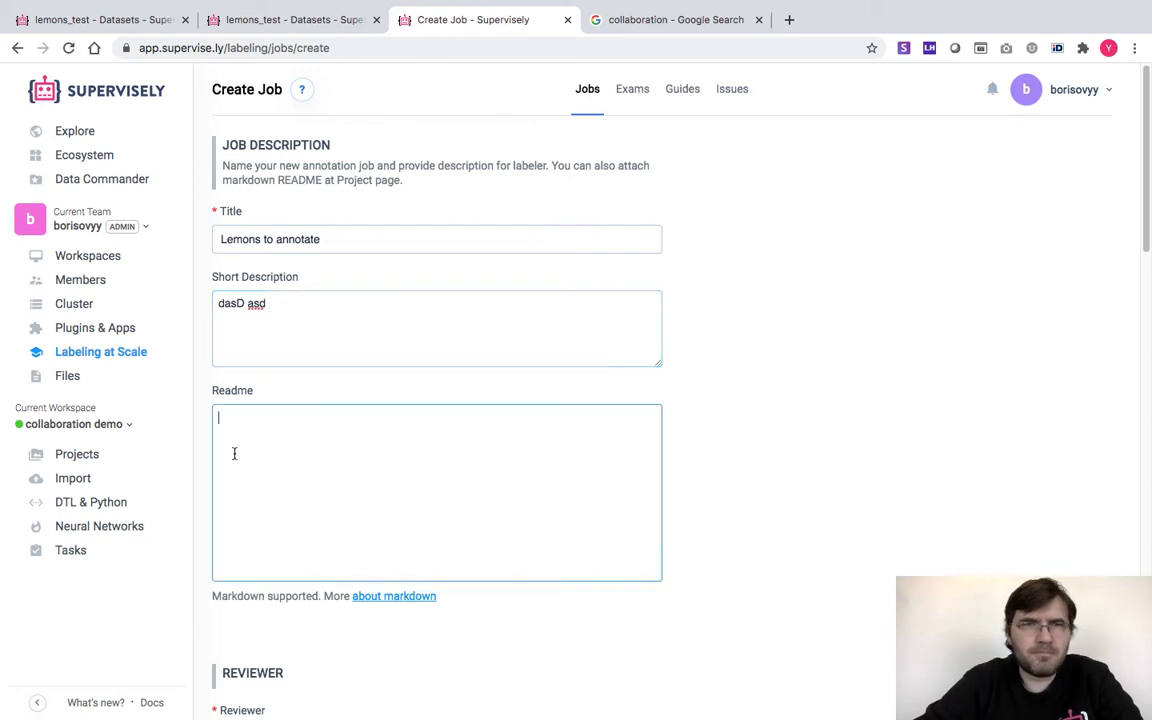
{"action": "type", "text": "asdAS"}
{"action": "type", "text": "SAd asd"}
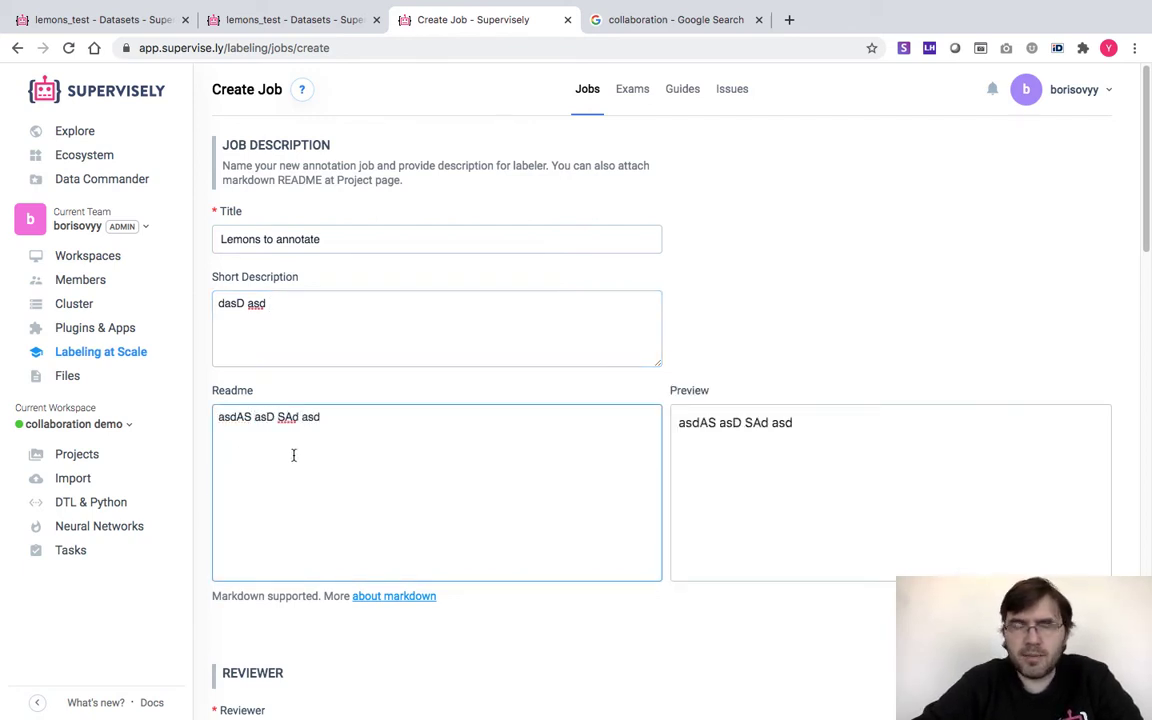
Replace the default labeler so the job is assigned to another team member
{"action": "scroll", "coordinate": [298, 450], "scroll_direction": "down", "scroll_amount": 3}
{"action": "scroll", "coordinate": [298, 450], "scroll_direction": "down", "scroll_amount": 10}
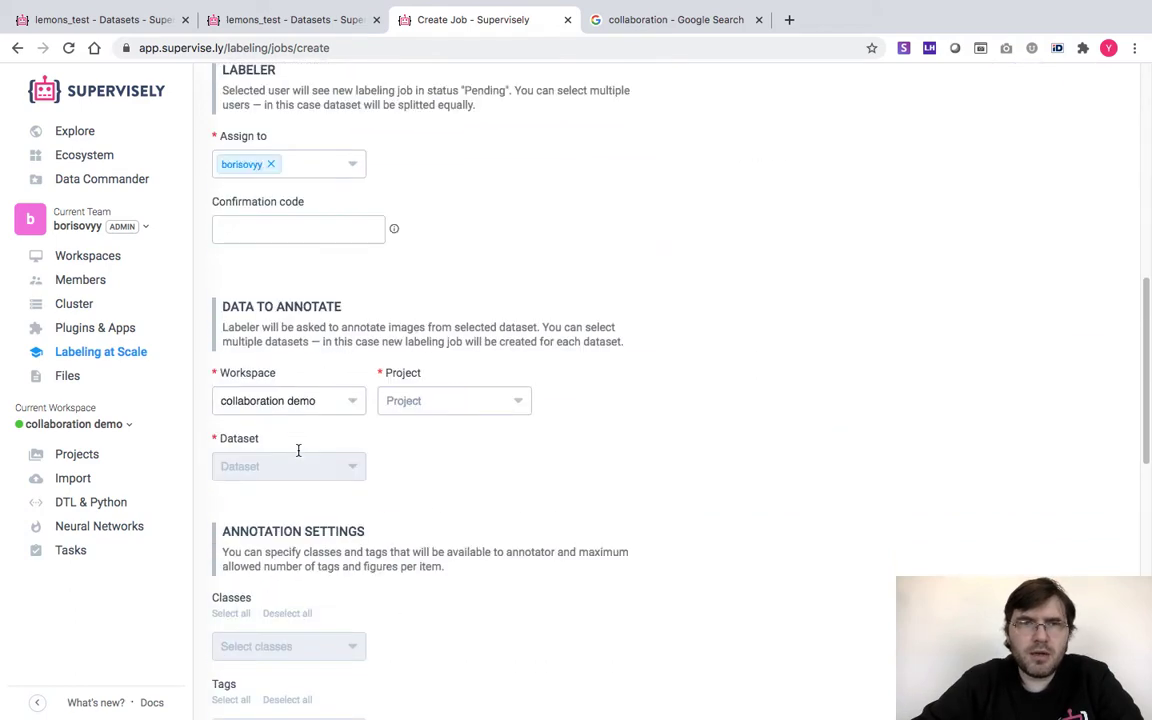
{"action": "scroll", "coordinate": [263, 302], "scroll_direction": "up", "scroll_amount": 2}
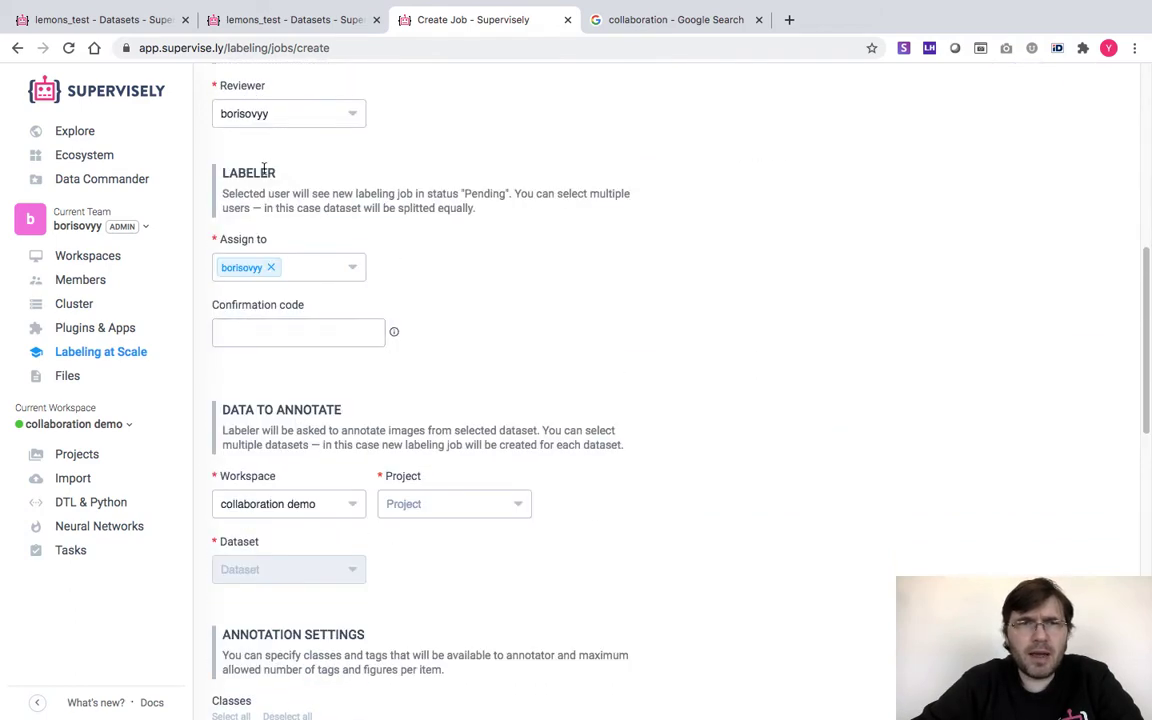
{"action": "scroll", "coordinate": [247, 237], "scroll_direction": "up", "scroll_amount": 2}
{"action": "scroll", "coordinate": [238, 234], "scroll_direction": "up", "scroll_amount": 1}
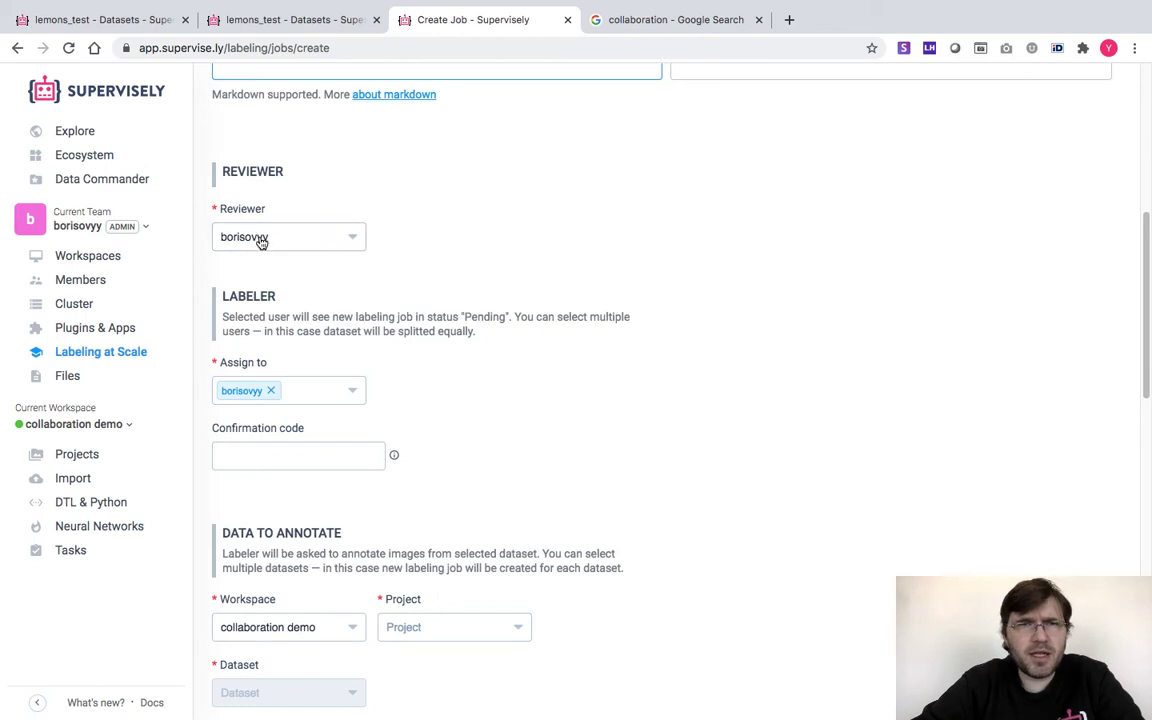
{"action": "left_click", "coordinate": [270, 391]}
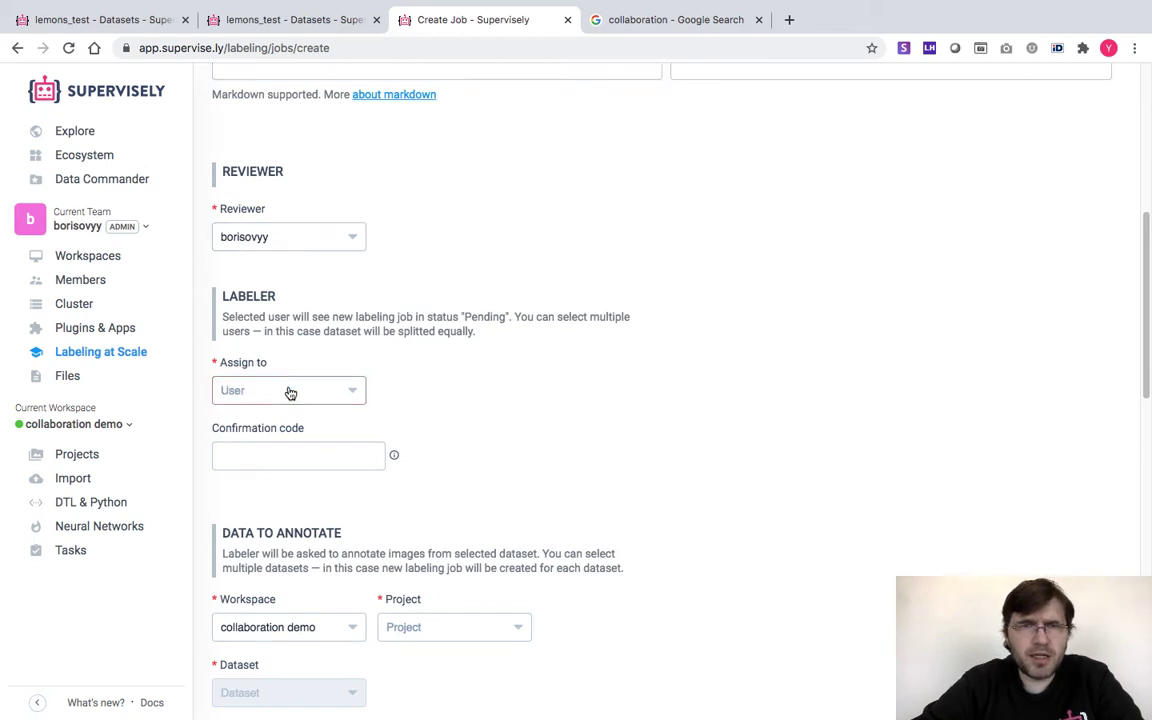
{"action": "left_click", "coordinate": [280, 396]}
{"action": "left_click", "coordinate": [246, 486]}
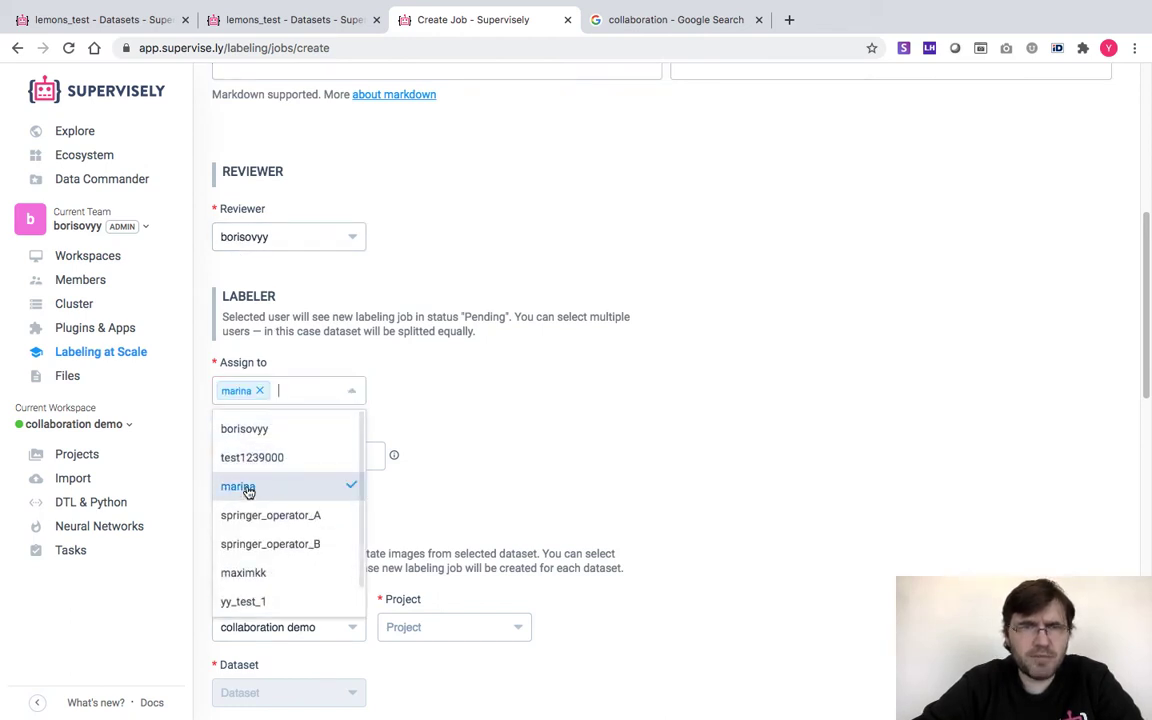
{"action": "left_click", "coordinate": [546, 487]}
{"action": "scroll", "coordinate": [535, 484], "scroll_direction": "down", "scroll_amount": 2}
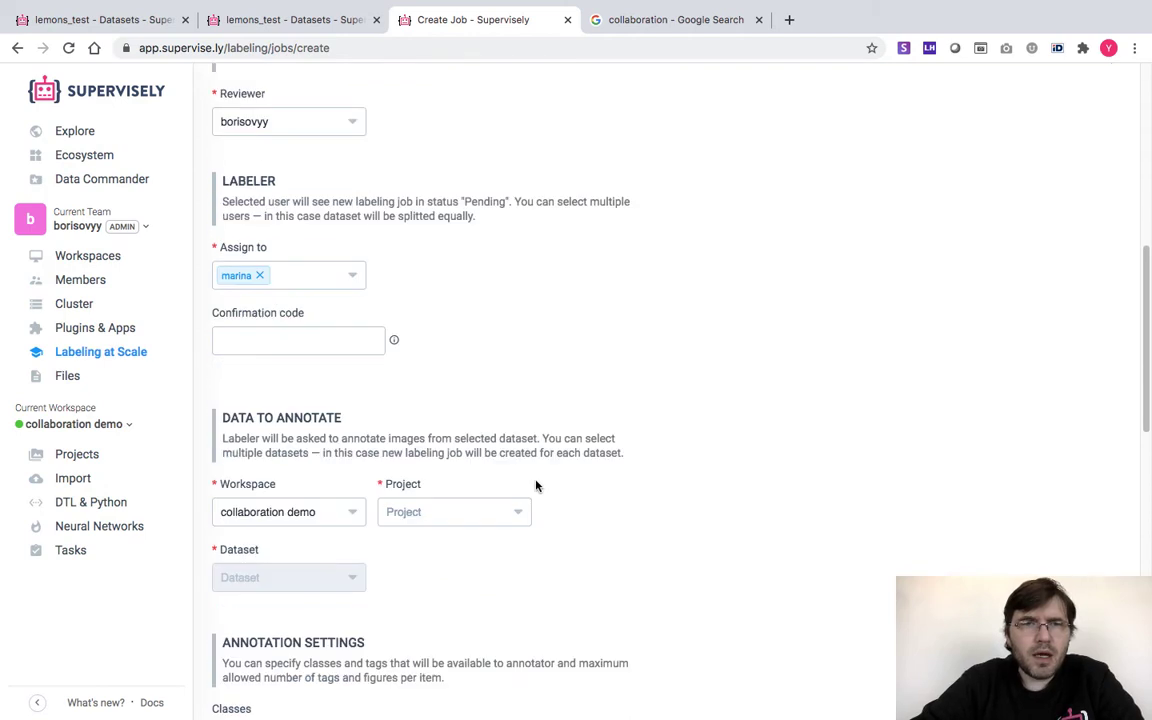
{"action": "left_click", "coordinate": [357, 286]}
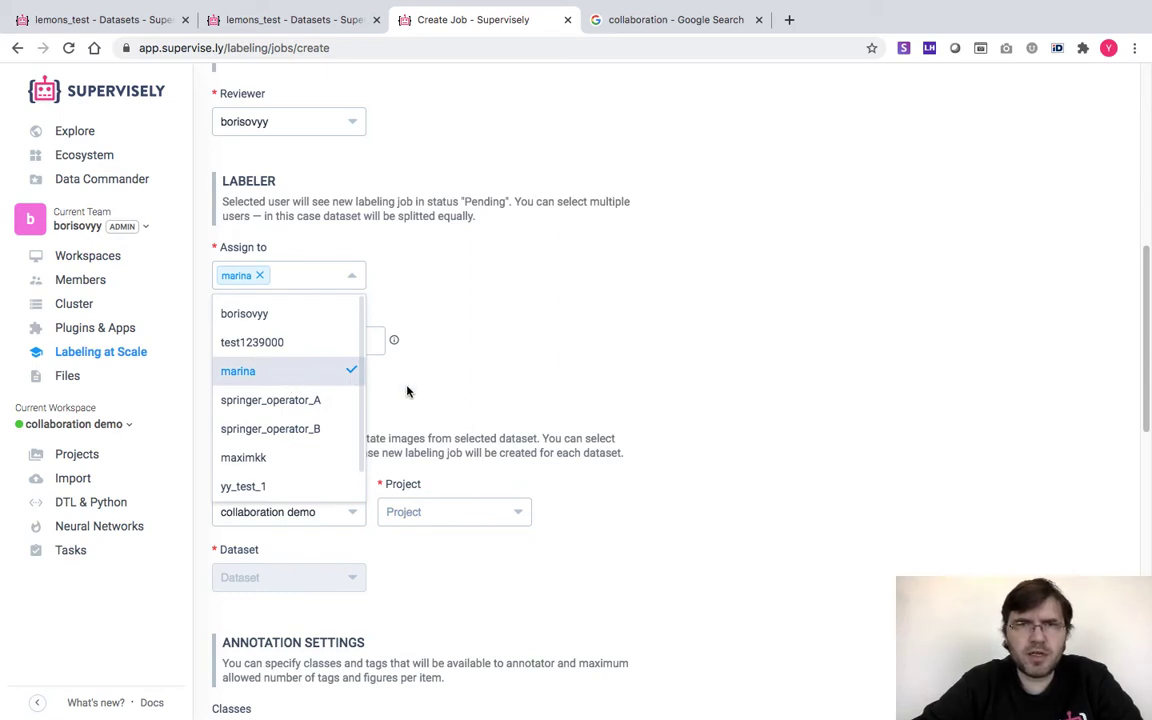
{"action": "left_click", "coordinate": [481, 388]}
Select the lemons_test project and its ds1 dataset for the job
{"action": "scroll", "coordinate": [481, 388], "scroll_direction": "down", "scroll_amount": 1}
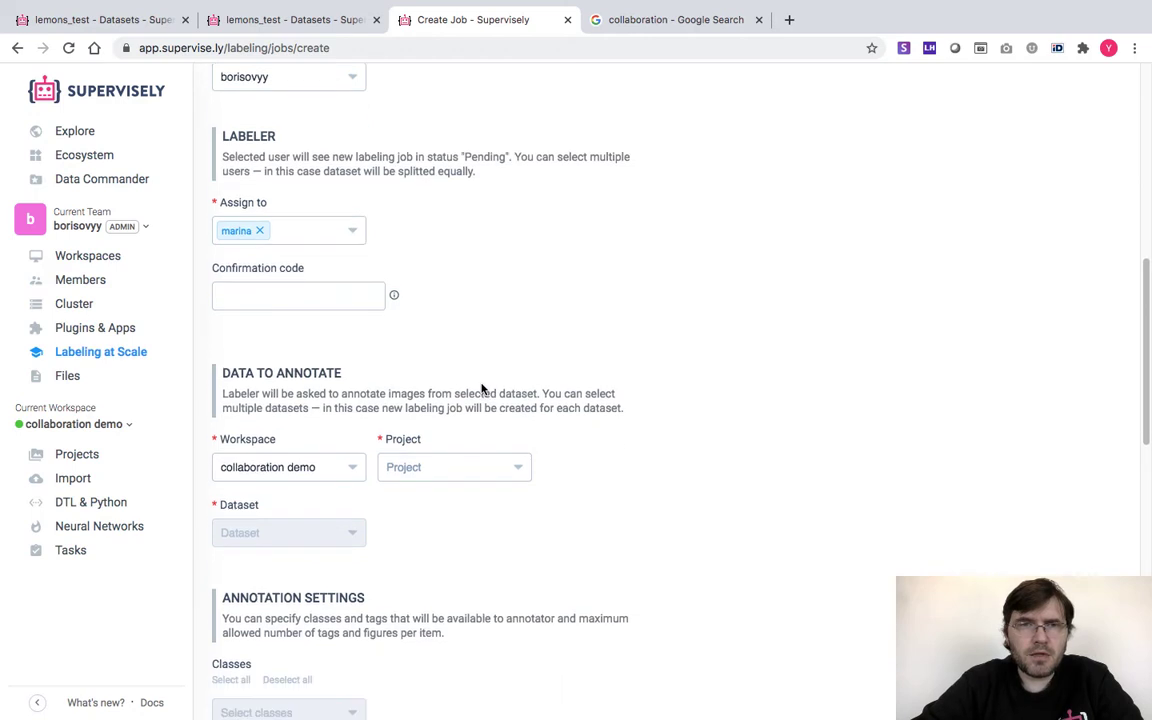
{"action": "left_click", "coordinate": [450, 467]}
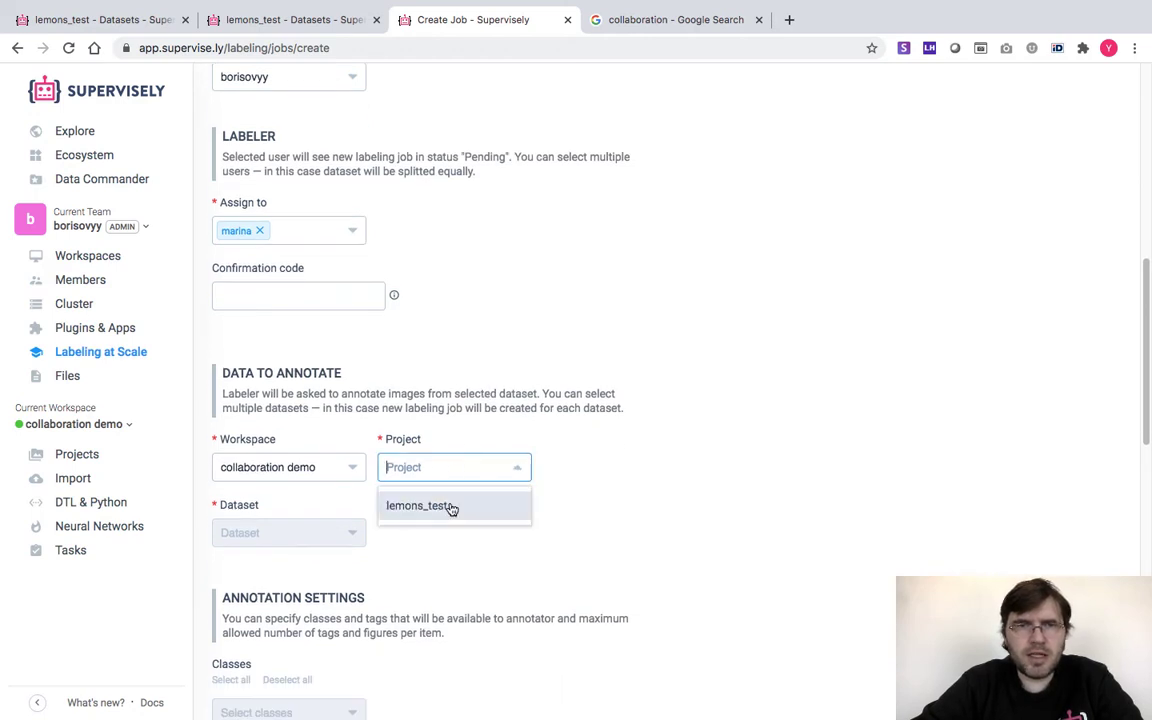
{"action": "left_click", "coordinate": [450, 503]}
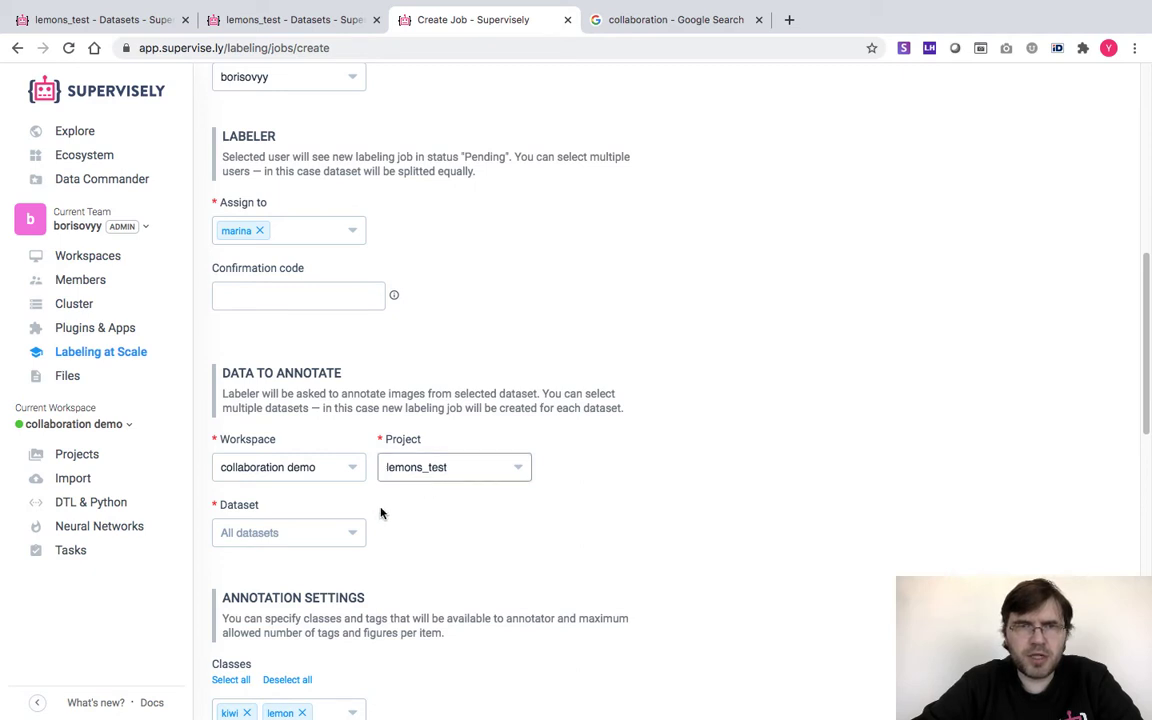
{"action": "left_click", "coordinate": [352, 534]}
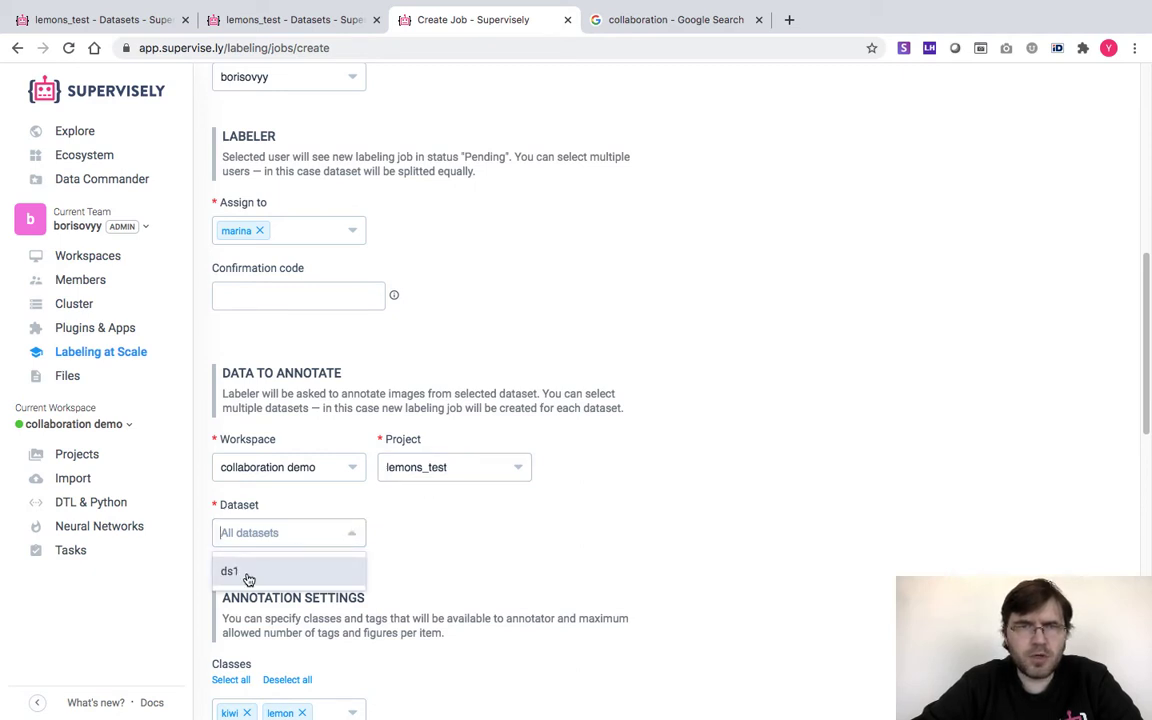
{"action": "left_click", "coordinate": [245, 576]}
{"action": "left_click", "coordinate": [399, 540]}
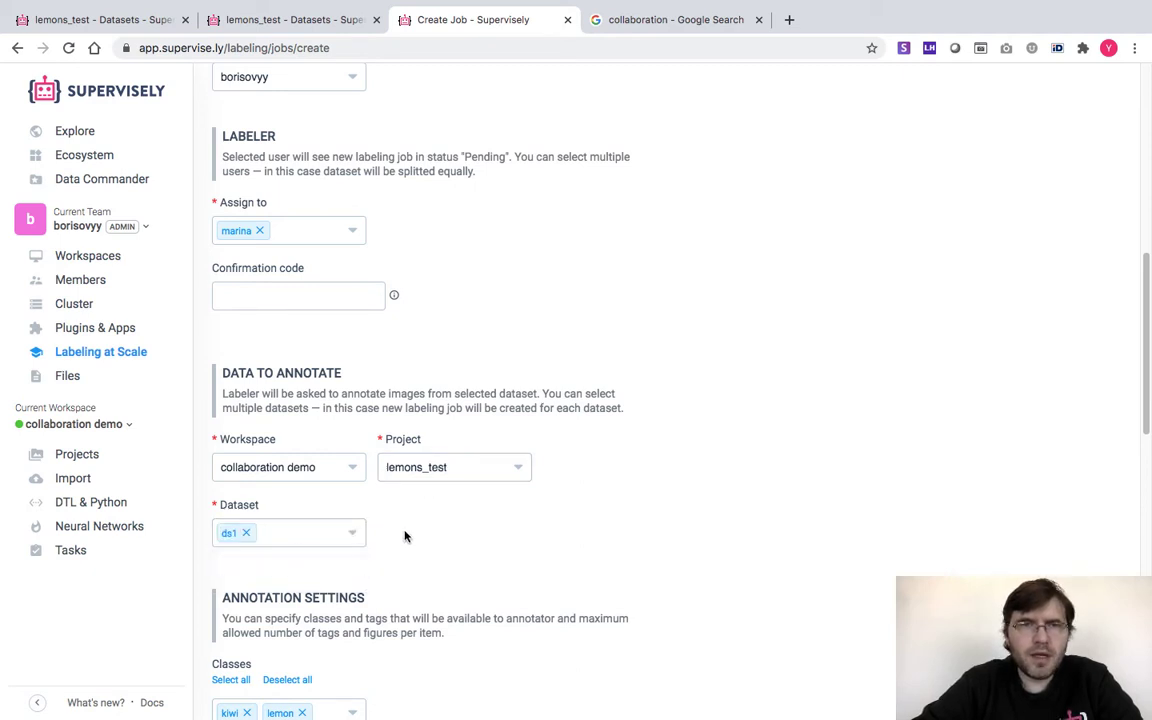
{"action": "left_click", "coordinate": [355, 537]}
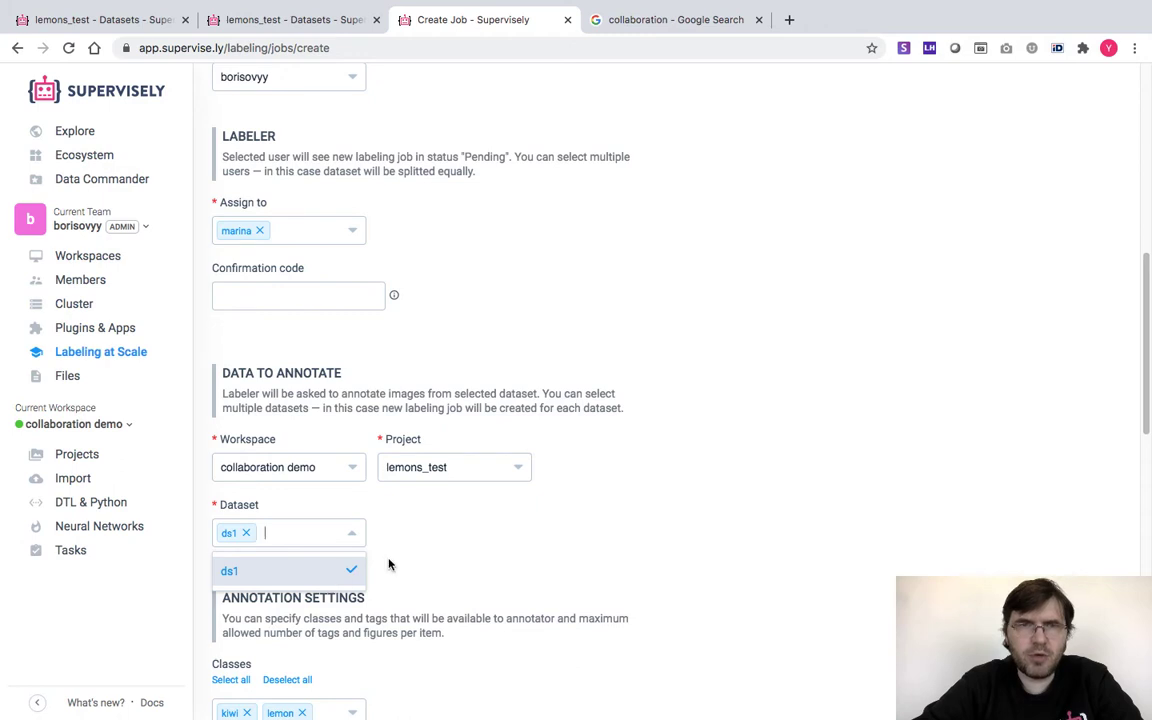
{"action": "left_click", "coordinate": [473, 528]}
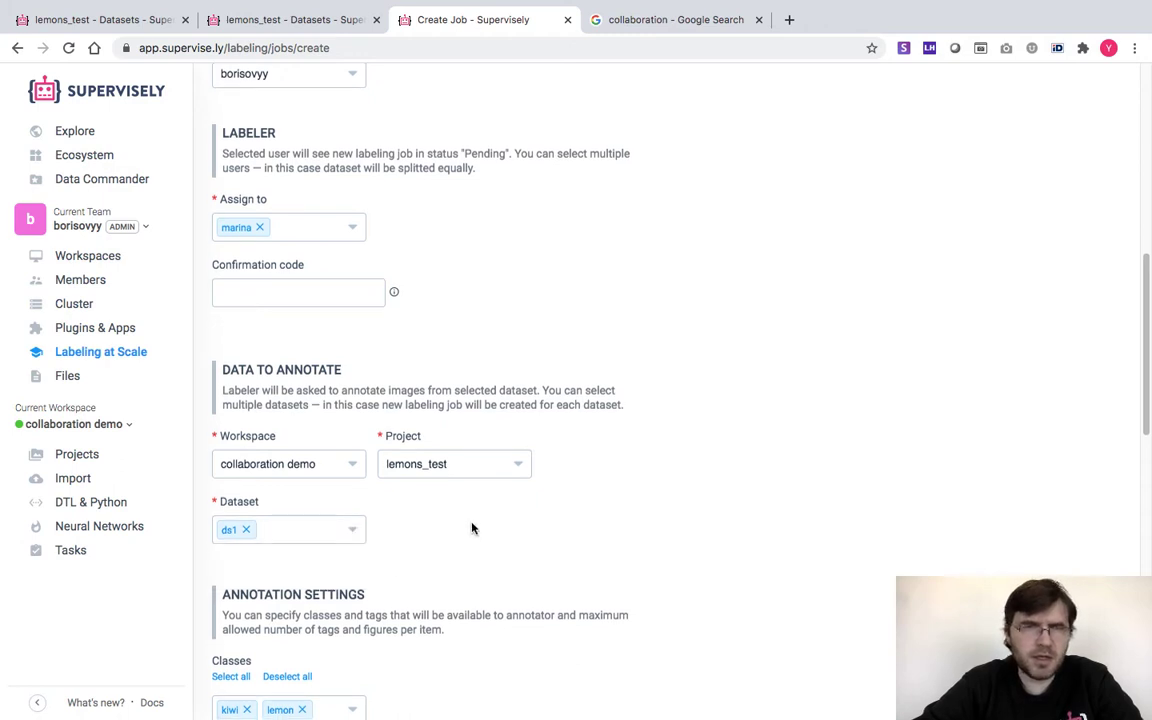
{"action": "scroll", "coordinate": [473, 528], "scroll_direction": "down", "scroll_amount": 1}
{"action": "scroll", "coordinate": [473, 528], "scroll_direction": "down", "scroll_amount": 3}
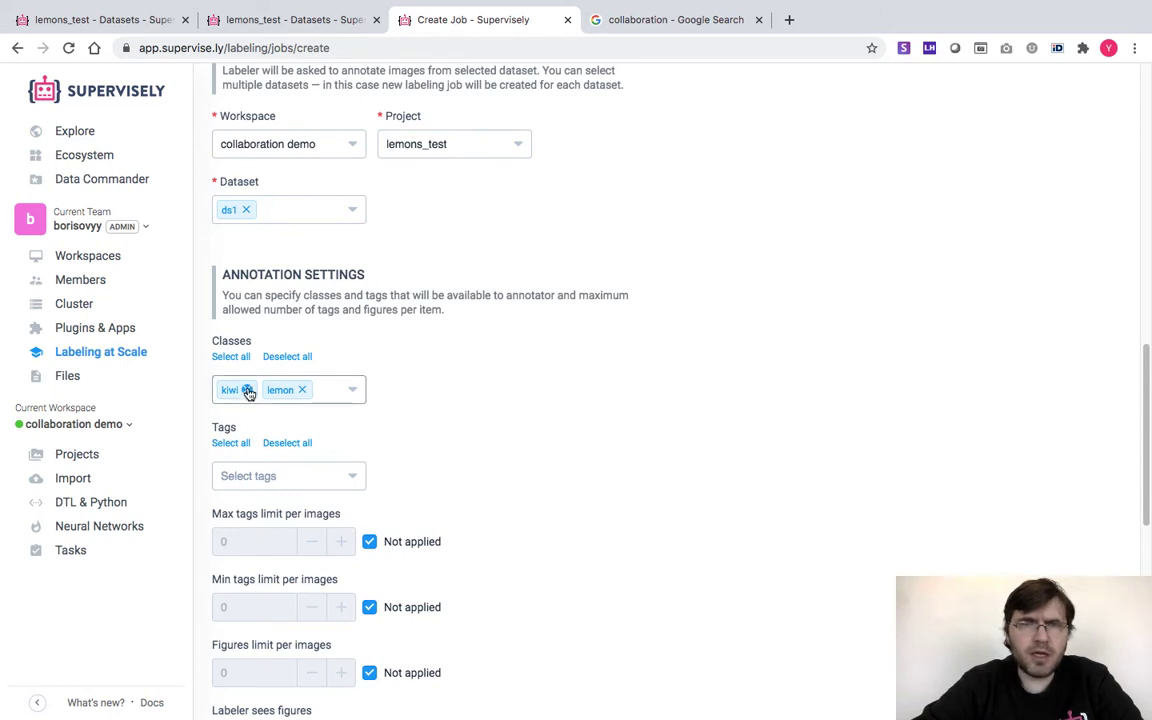
Remove kiwi from the job's classes and set labelers to see only their own figures
{"action": "left_click", "coordinate": [248, 391]}
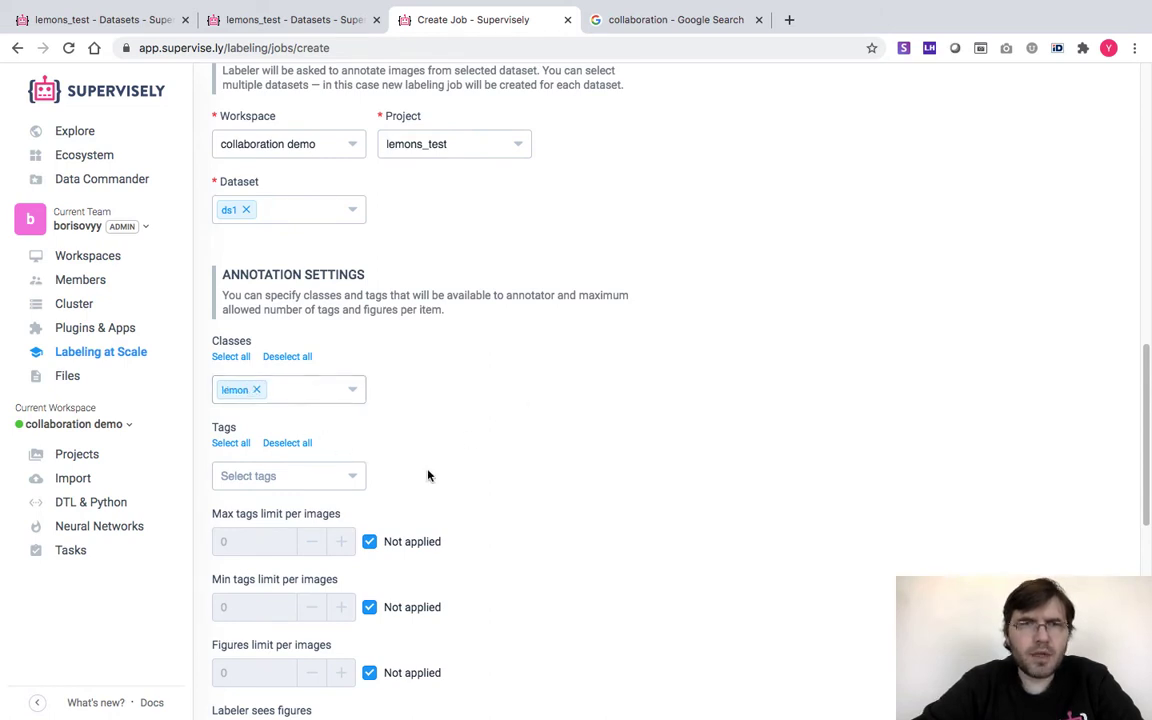
{"action": "scroll", "coordinate": [427, 476], "scroll_direction": "down", "scroll_amount": 2}
{"action": "scroll", "coordinate": [428, 474], "scroll_direction": "down", "scroll_amount": 1}
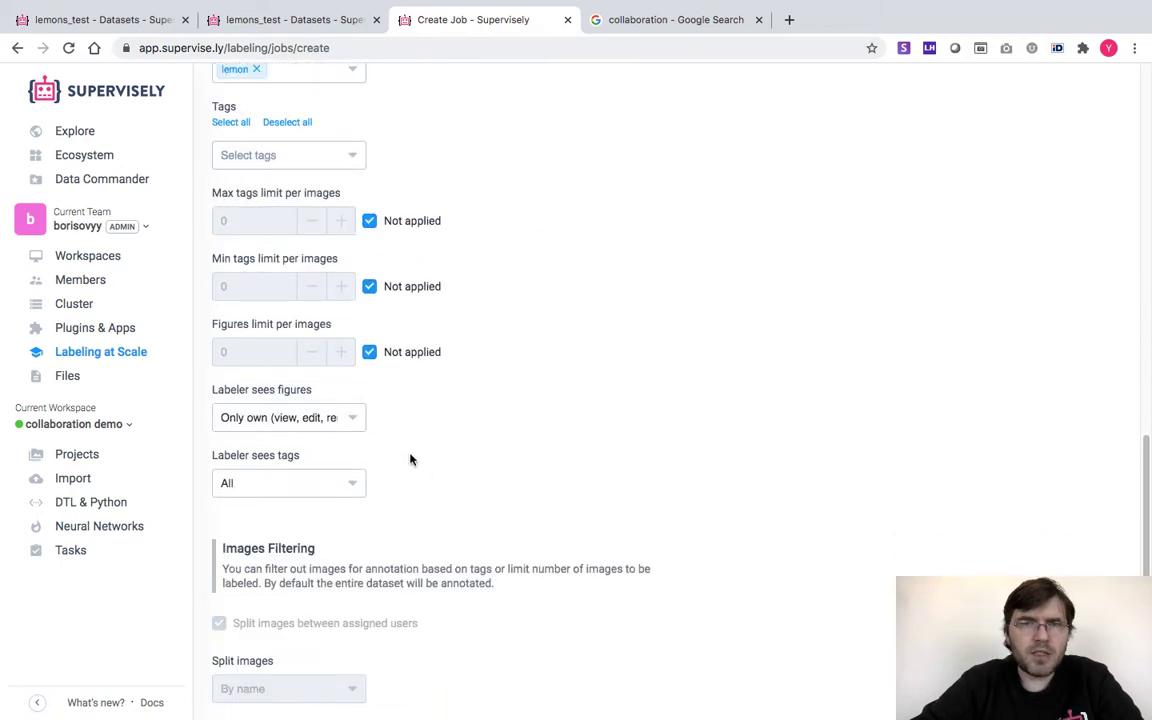
{"action": "left_click", "coordinate": [354, 420]}
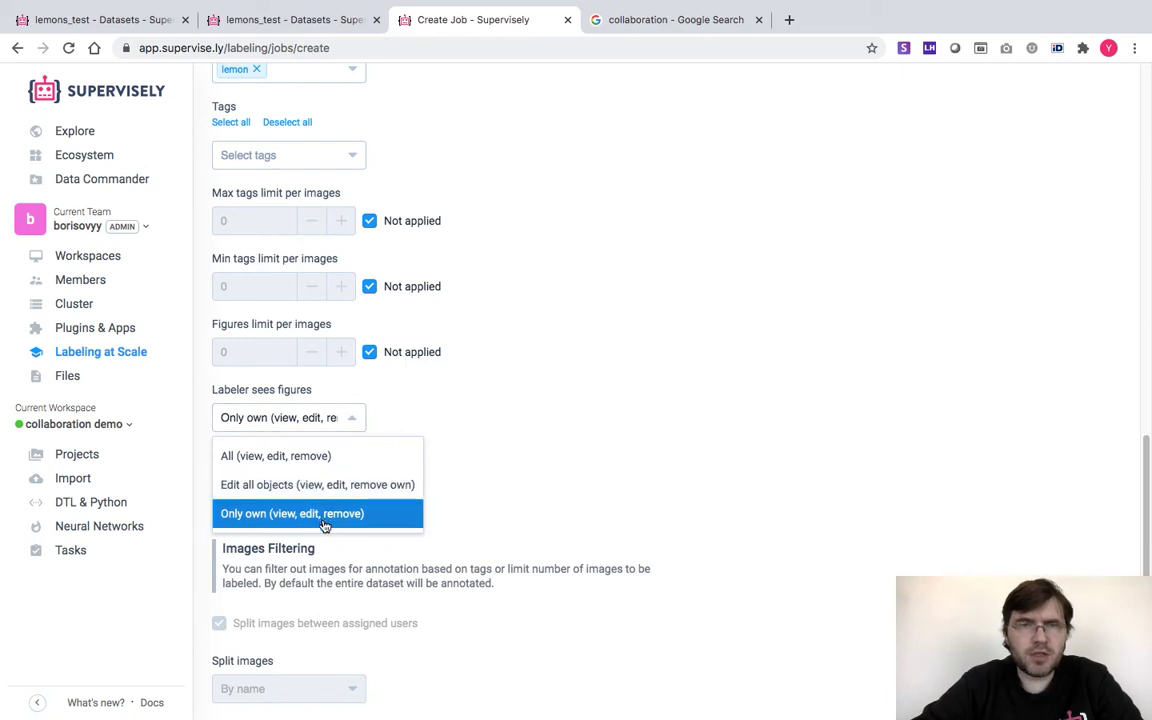
{"action": "left_click", "coordinate": [326, 516]}
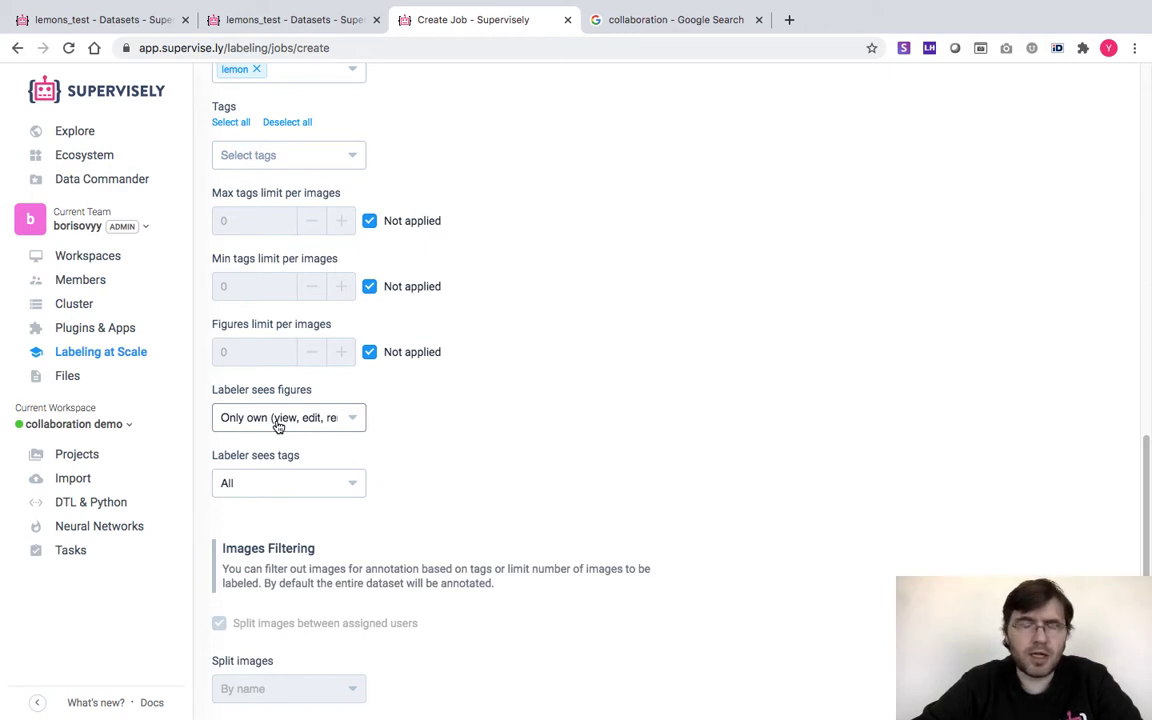
{"action": "scroll", "coordinate": [590, 460], "scroll_direction": "down", "scroll_amount": 5}
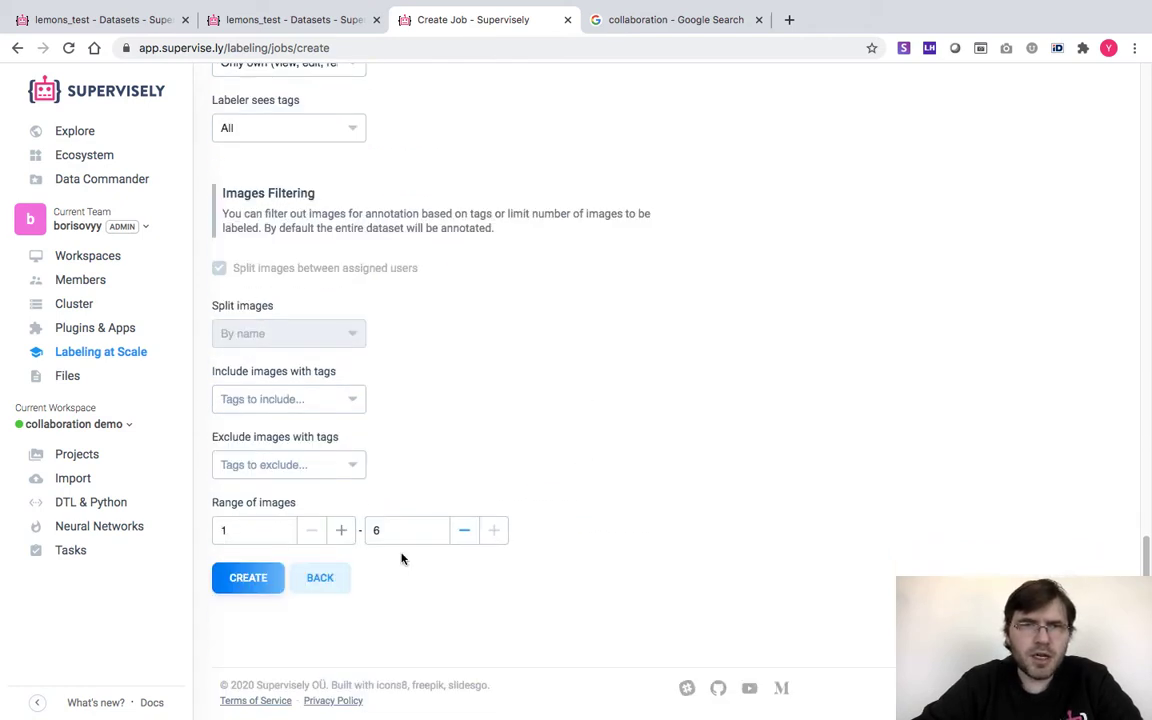
Create the Lemons to annotate job, then reveal its Clone options from the row menu
{"action": "left_click", "coordinate": [247, 578]}
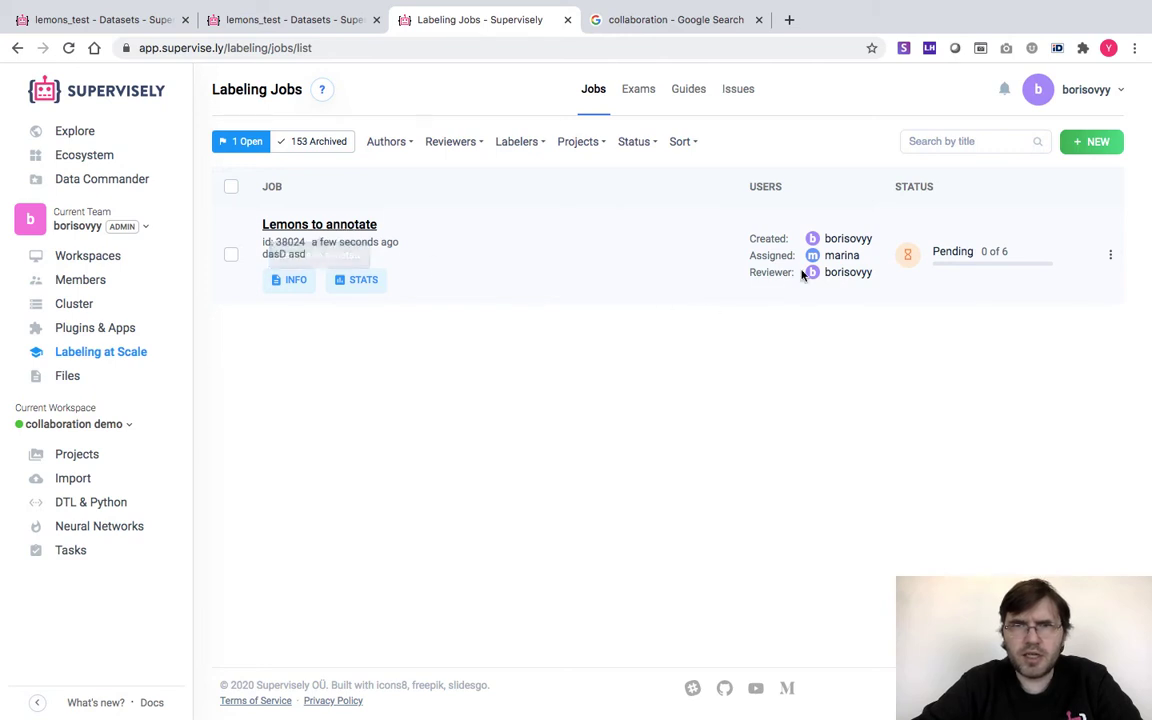
{"action": "double_click", "coordinate": [839, 259]}
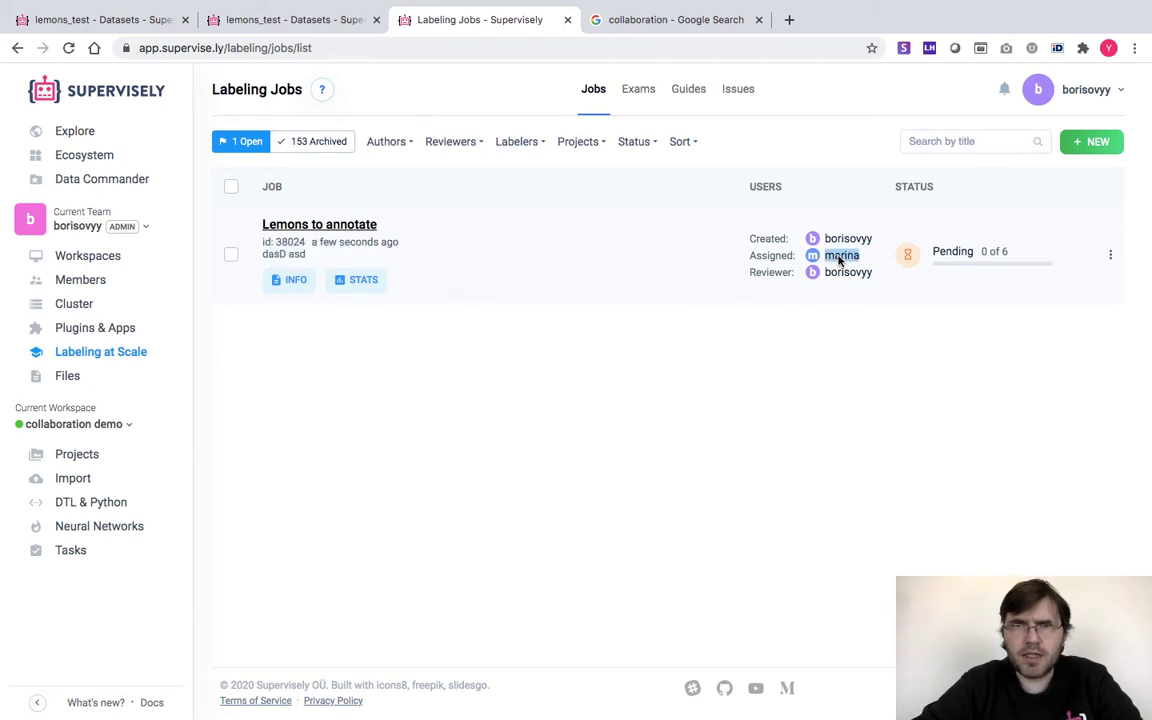
{"action": "double_click", "coordinate": [840, 273]}
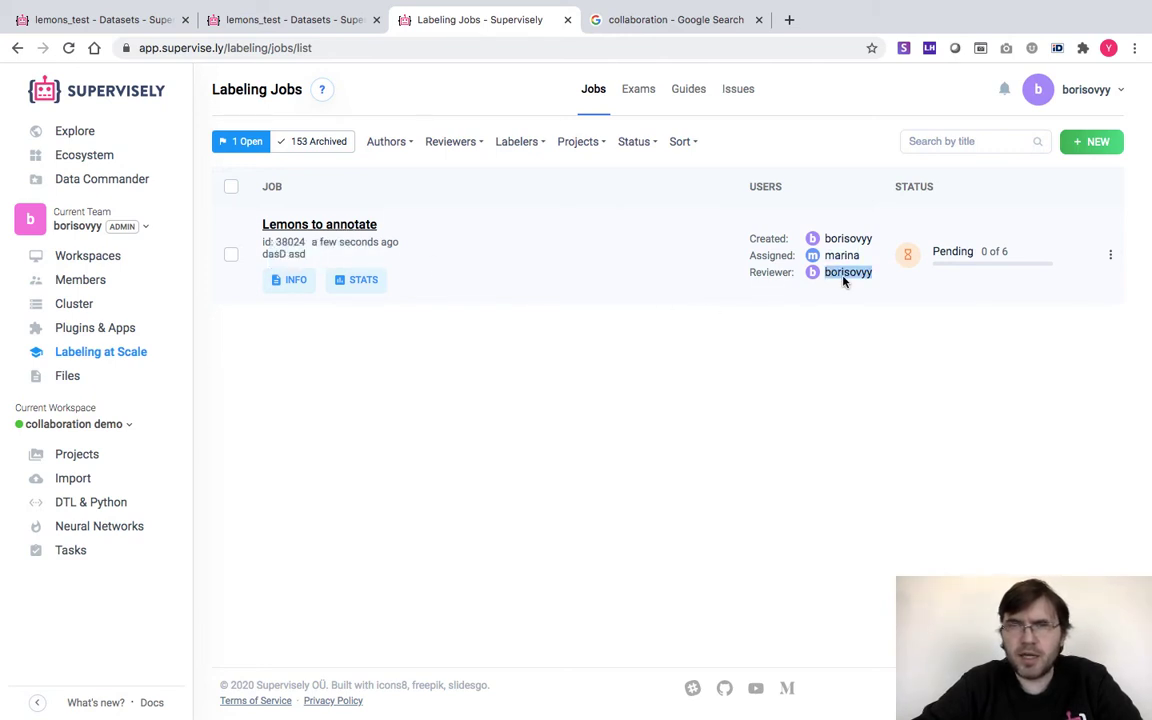
{"action": "left_click", "coordinate": [1109, 256]}
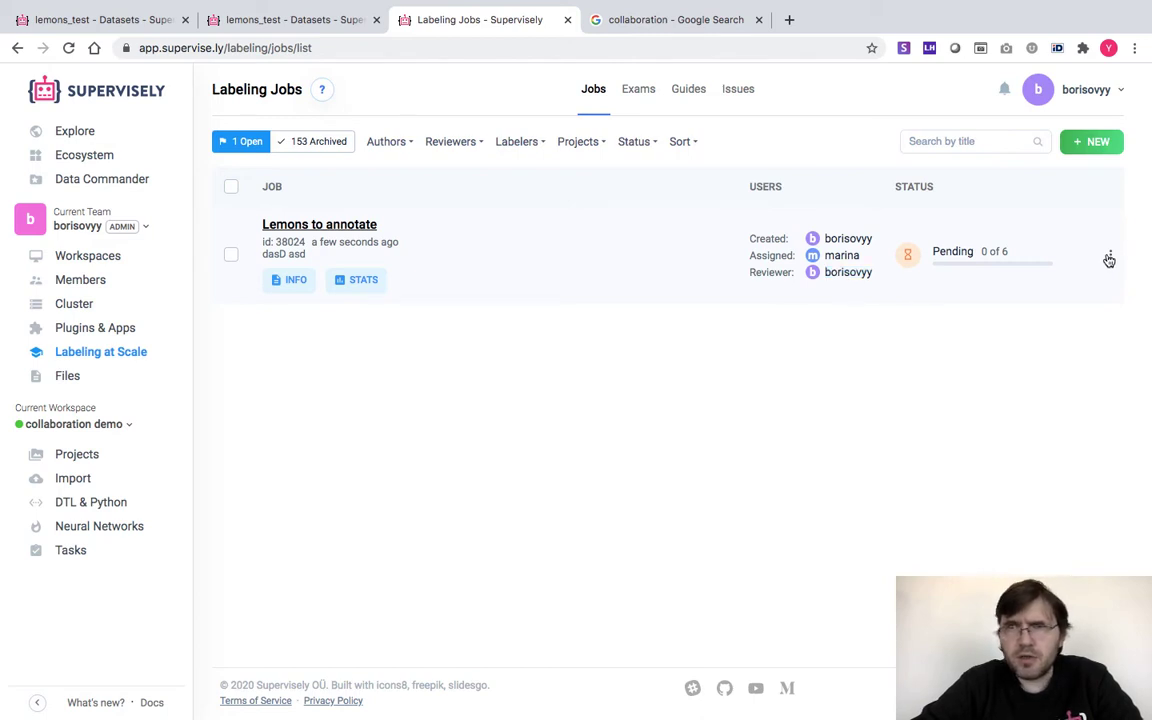
{"action": "mouse_move", "coordinate": [1038, 357]}
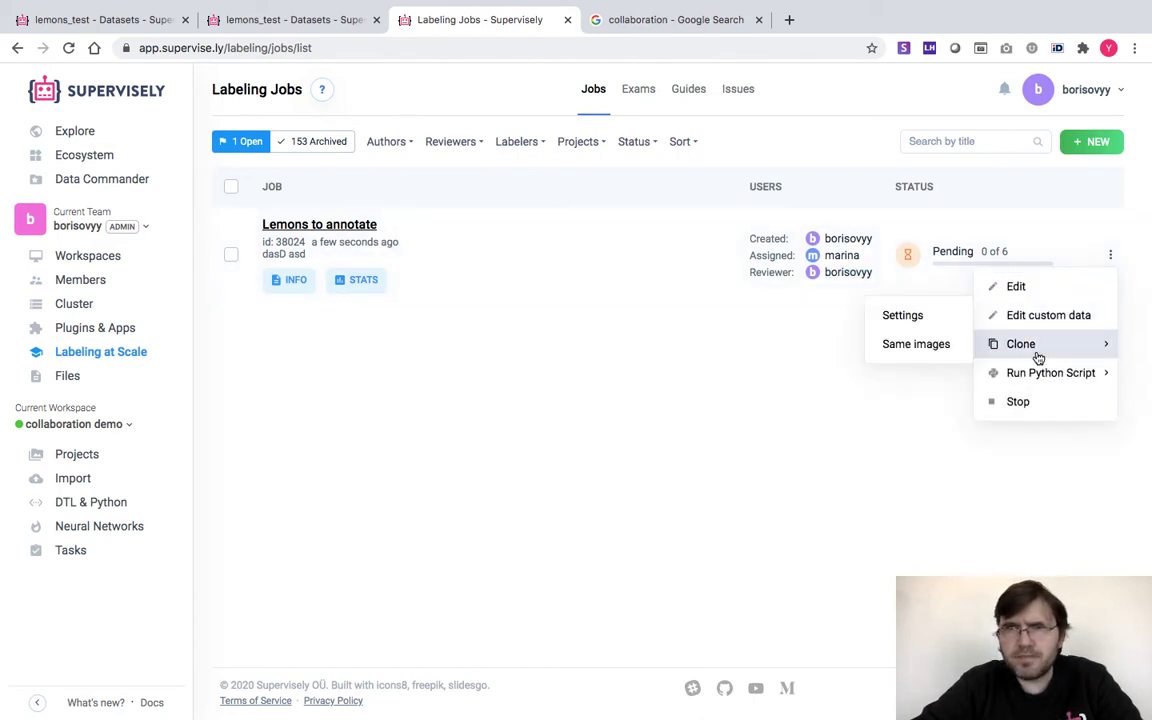
Clone the job onto the same images, titled 'Kiwi to annotate' with edited descriptions
{"action": "left_click", "coordinate": [931, 355]}
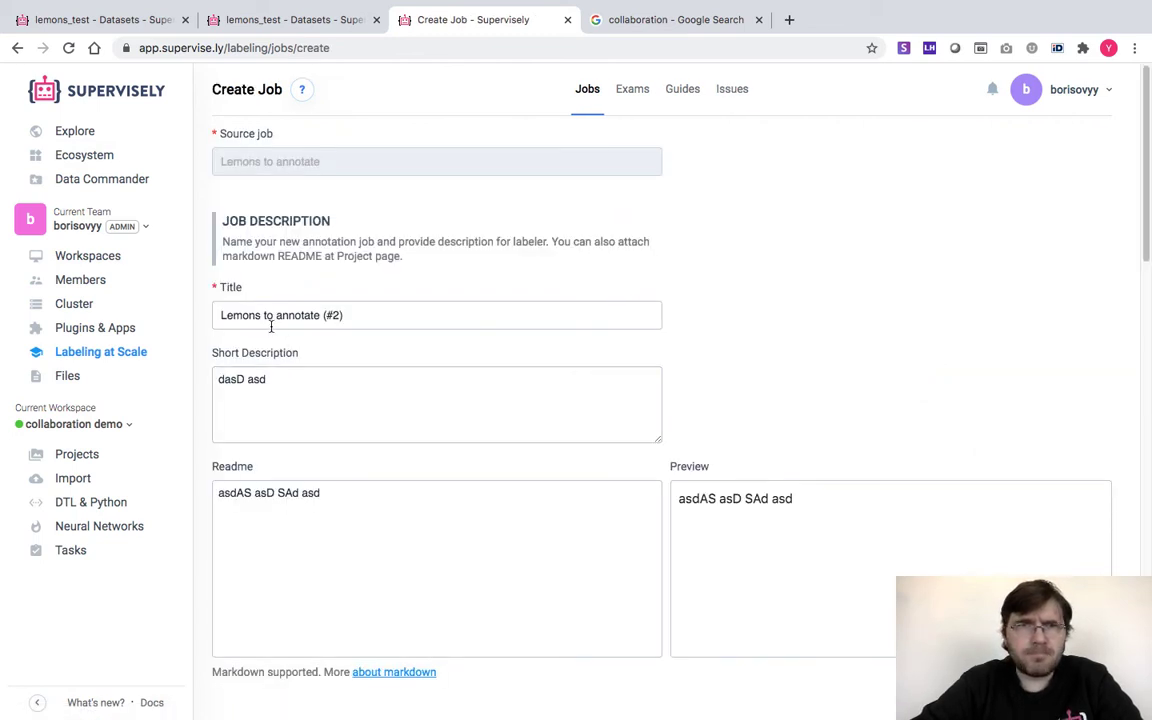
{"action": "left_click_drag", "start_coordinate": [277, 315], "coordinate": [355, 317]}
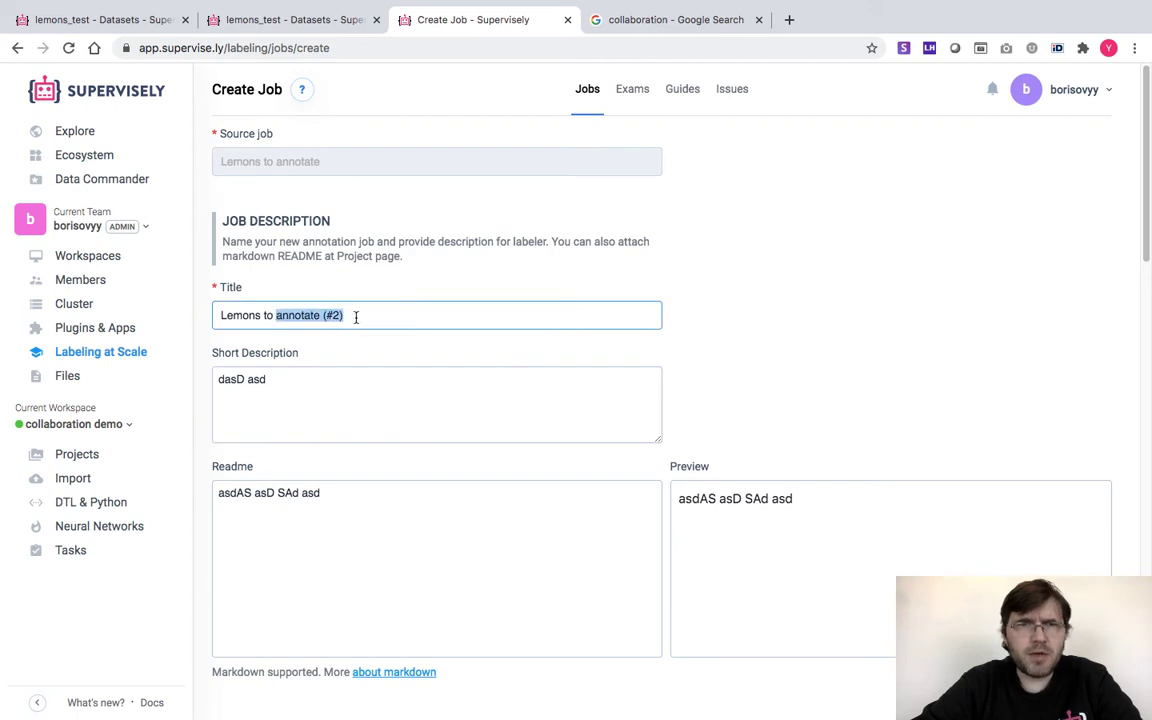
{"action": "left_click", "coordinate": [352, 316]}
{"action": "key", "text": "BackSpace"}
{"action": "key", "text": "BackSpace"}
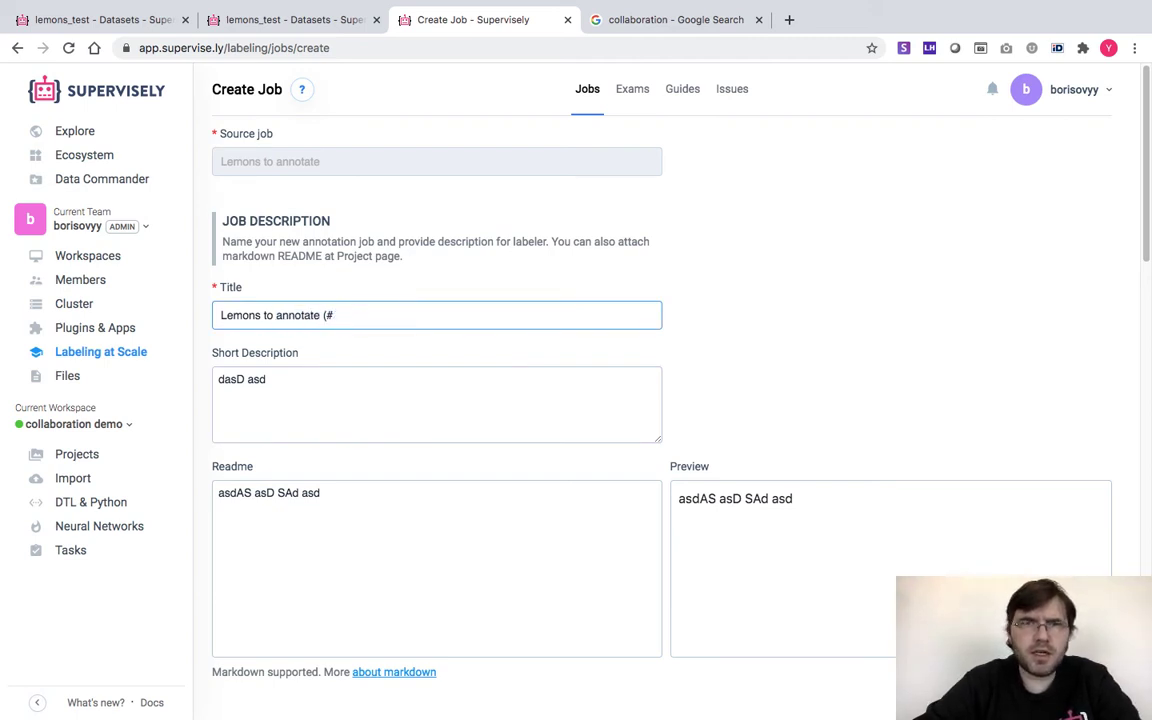
{"action": "key", "text": "BackSpace"}
{"action": "key", "text": "BackSpace"}
{"action": "key", "text": "BackSpace"}
{"action": "double_click", "coordinate": [244, 316]}
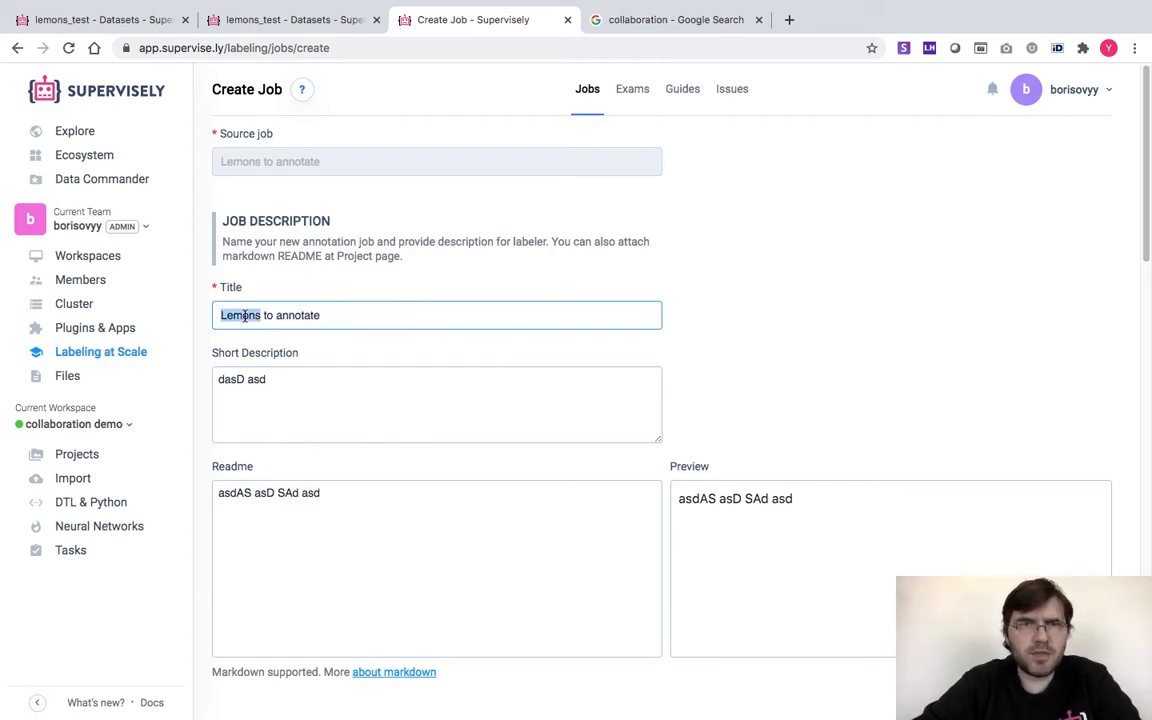
{"action": "type", "text": "Kiwi"}
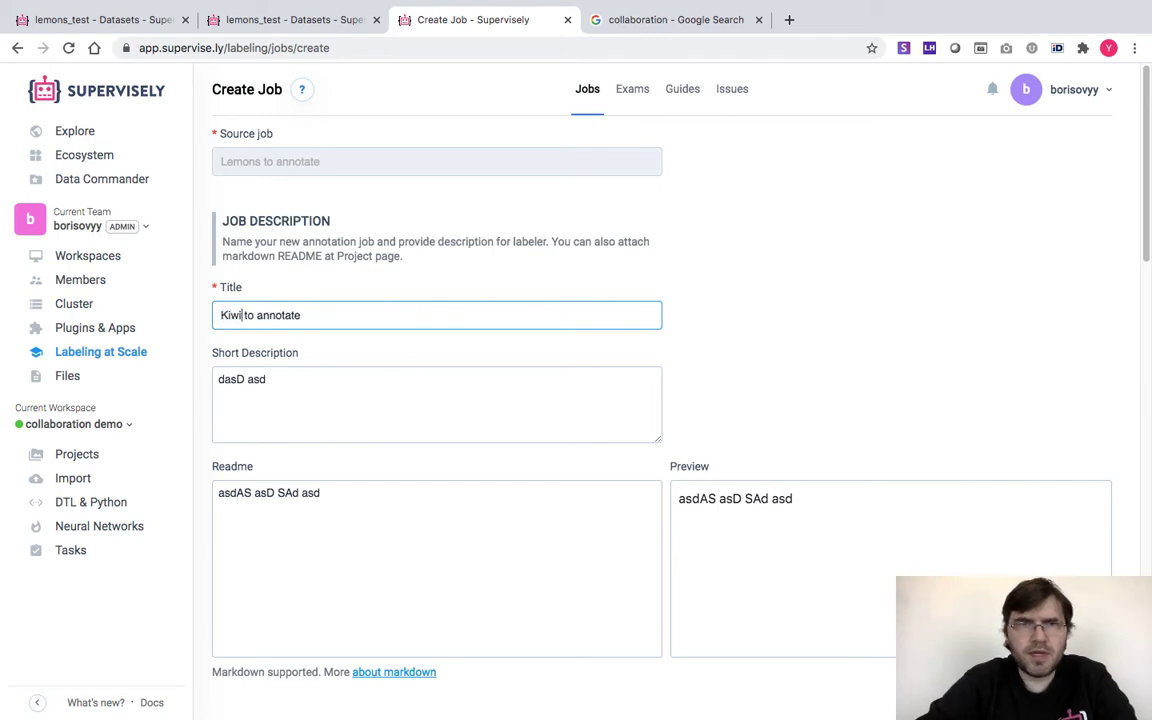
{"action": "left_click_drag", "start_coordinate": [296, 380], "coordinate": [211, 382]}
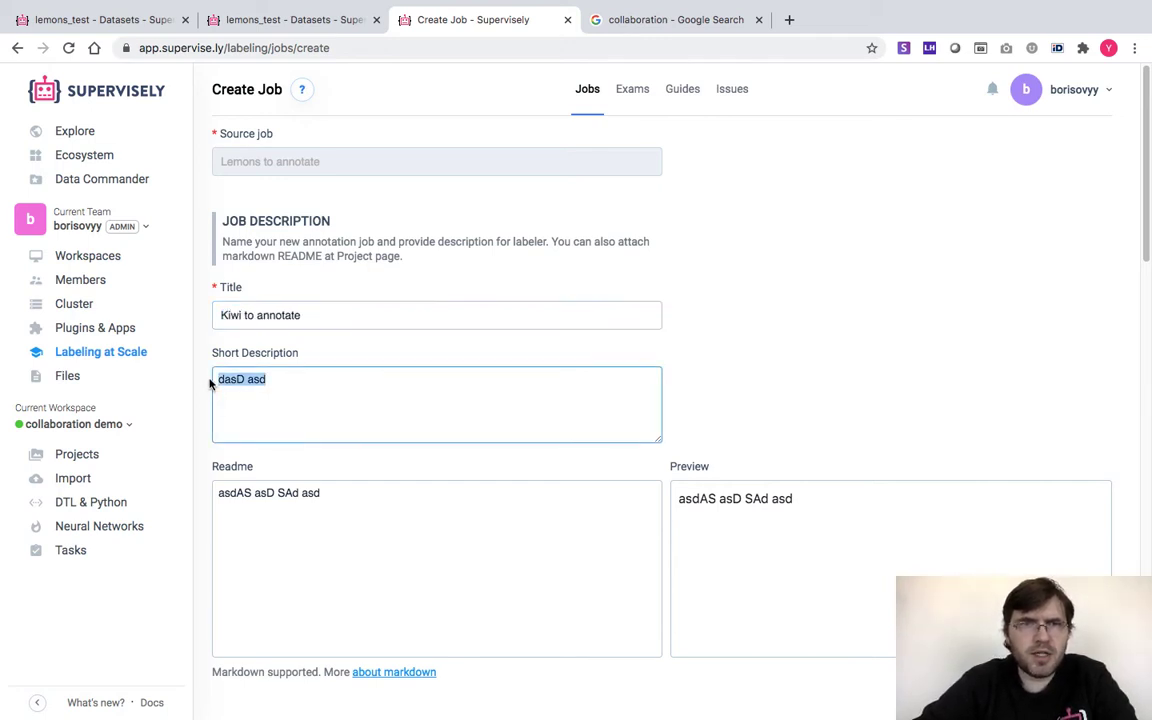
{"action": "type", "text": "asDsa"}
{"action": "left_click", "coordinate": [247, 492]}
{"action": "key", "text": "BackSpace"}
{"action": "key", "text": "BackSpace"}
{"action": "key", "text": "BackSpace"}
{"action": "key", "text": "BackSpace"}
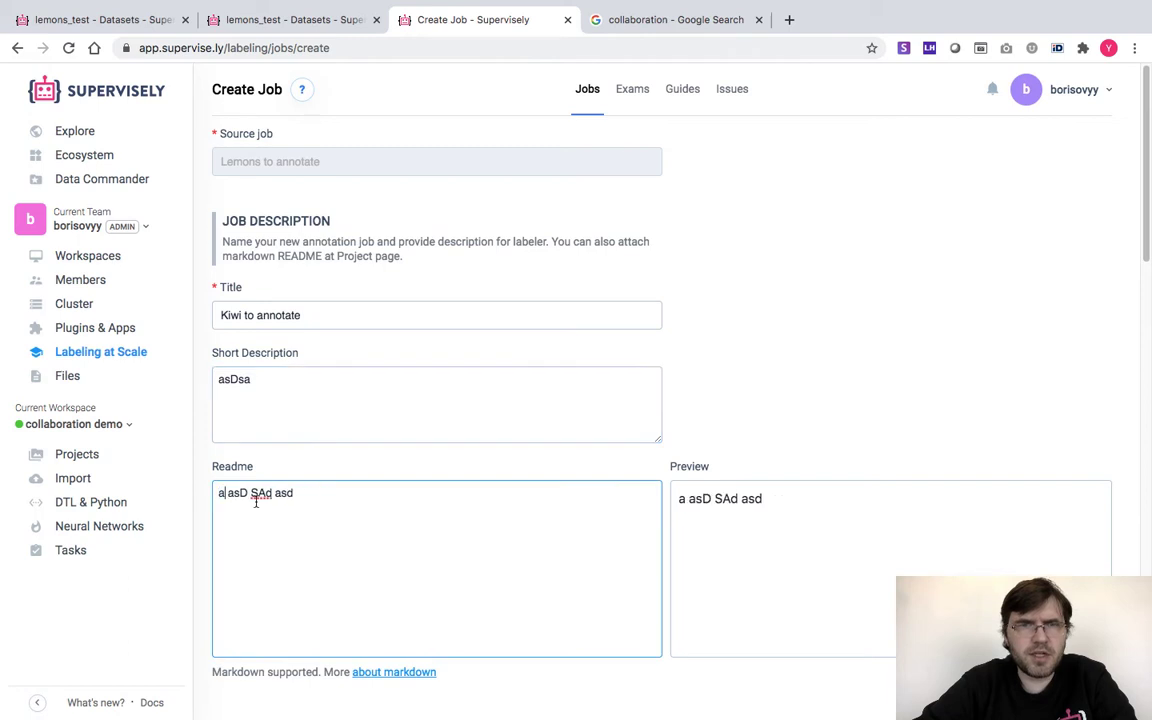
{"action": "type", "text": "SDA"}
Assign the cloned job to a different labeler
{"action": "scroll", "coordinate": [307, 514], "scroll_direction": "down", "scroll_amount": 5}
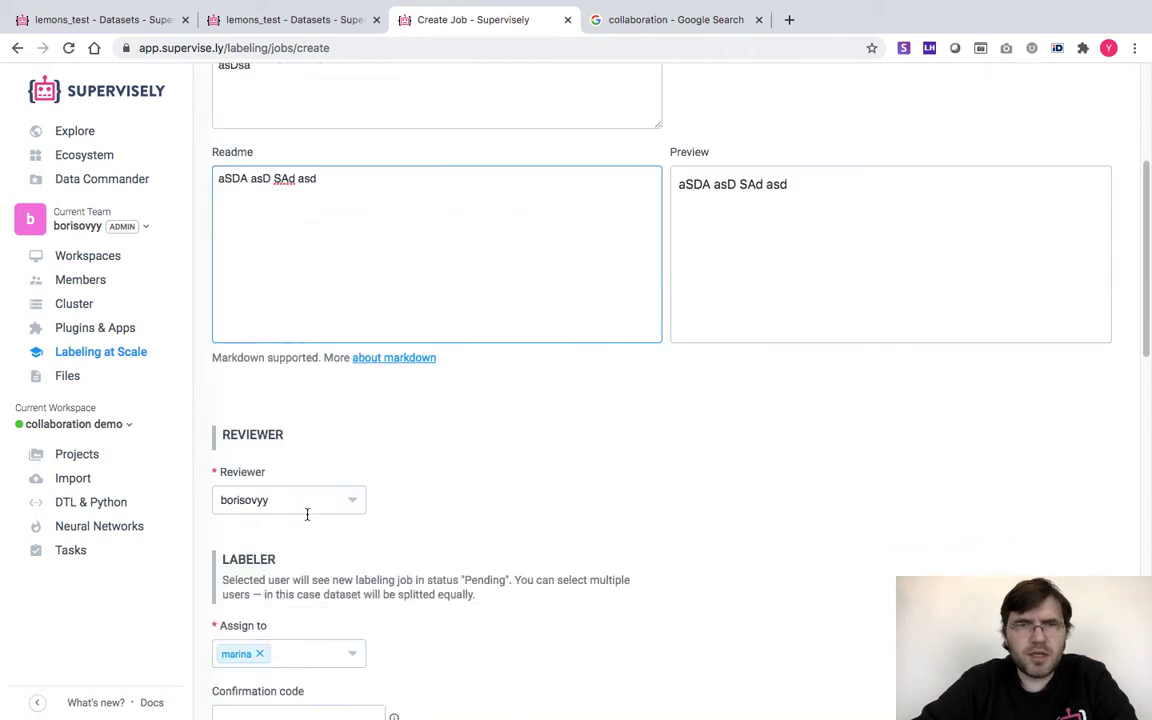
{"action": "left_click", "coordinate": [259, 521]}
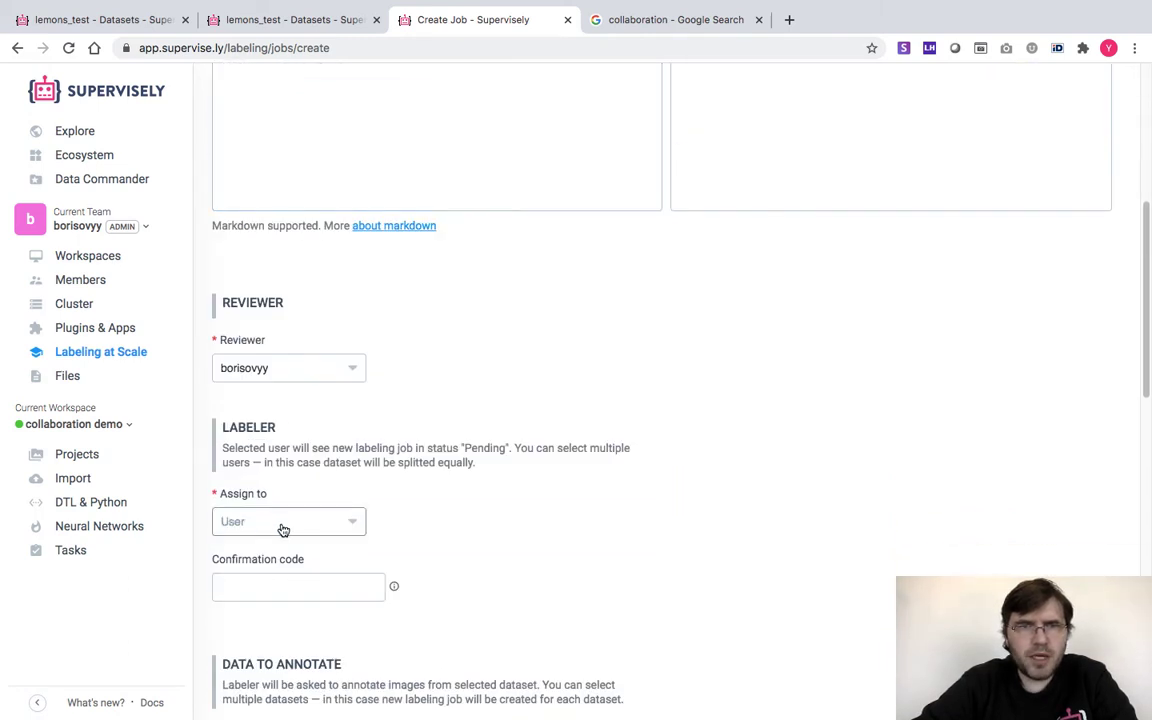
{"action": "left_click", "coordinate": [298, 527]}
{"action": "scroll", "coordinate": [255, 447], "scroll_direction": "down", "scroll_amount": 1}
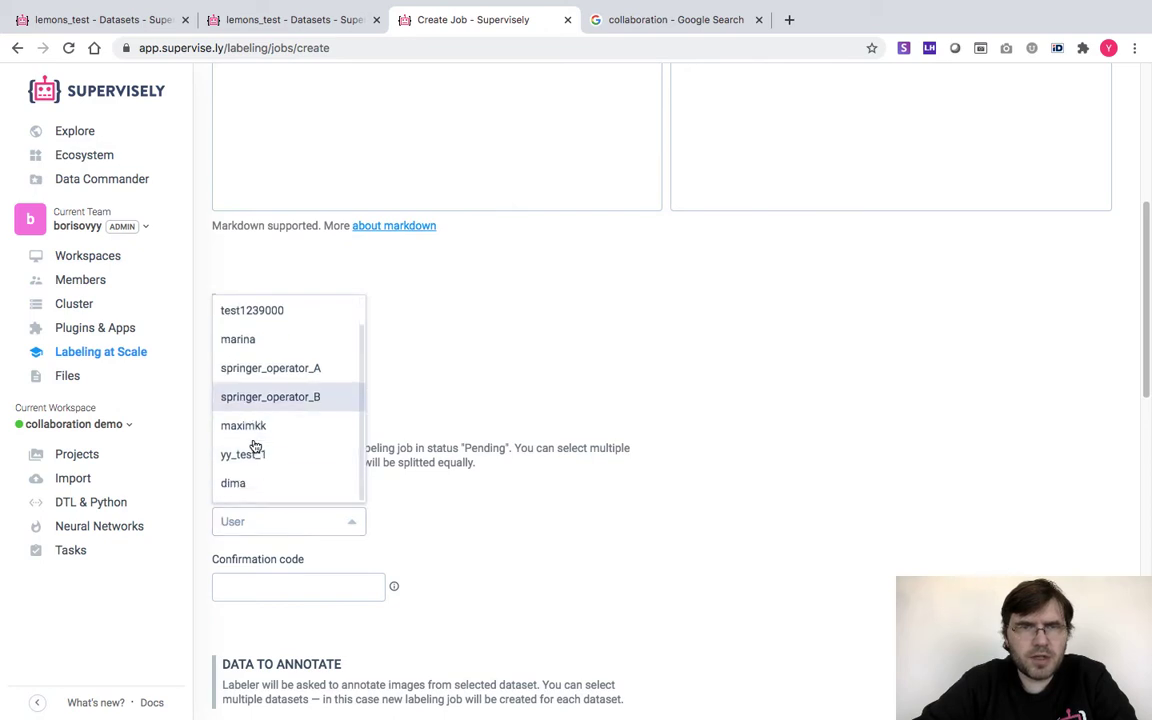
{"action": "left_click", "coordinate": [237, 484]}
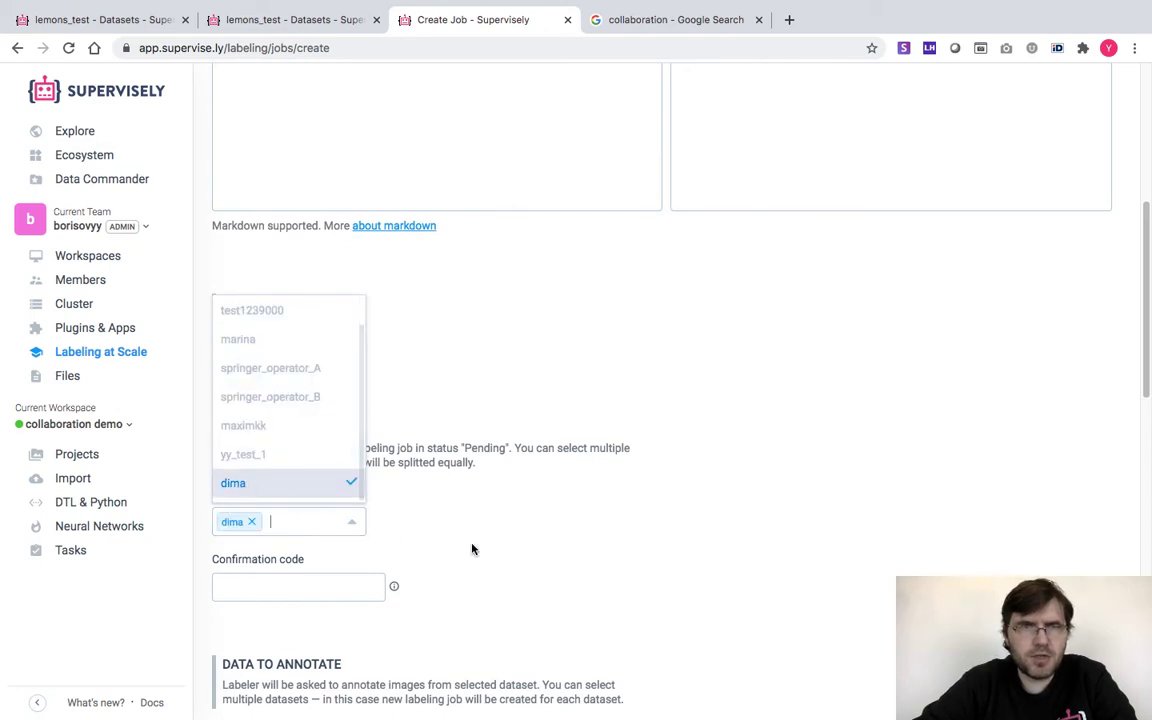
{"action": "left_click", "coordinate": [472, 548]}
Switch the job's class from lemon to kiwi and create the job
{"action": "scroll", "coordinate": [456, 532], "scroll_direction": "down", "scroll_amount": 5}
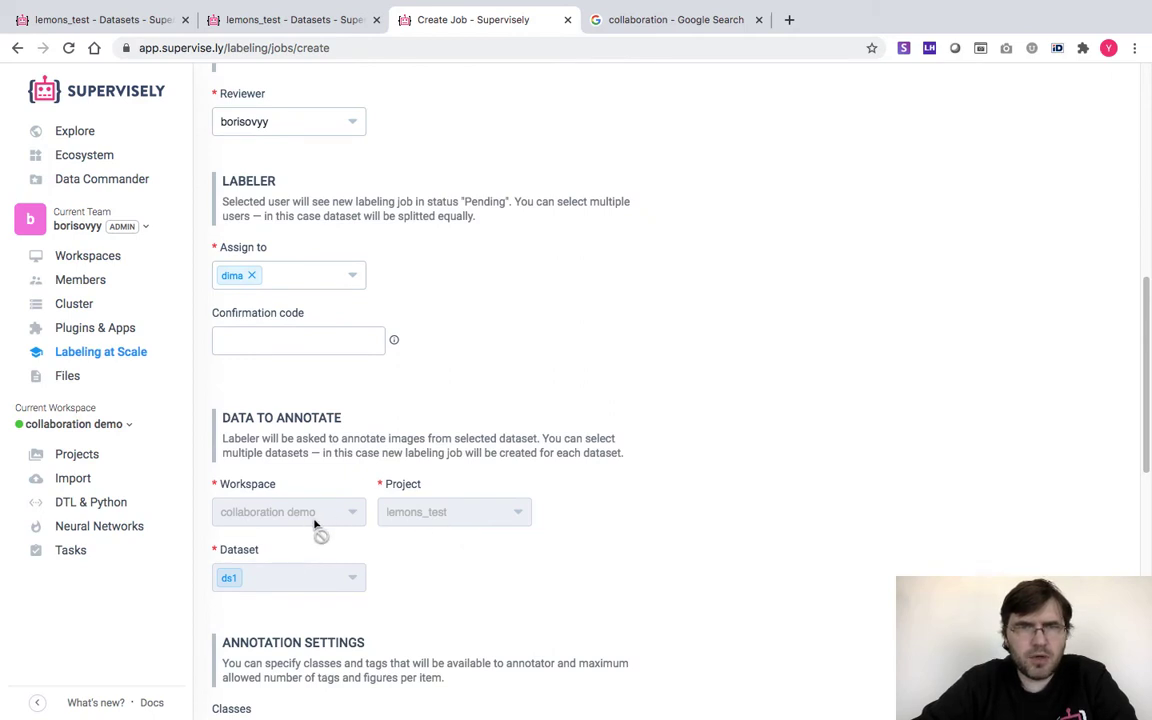
{"action": "scroll", "coordinate": [447, 571], "scroll_direction": "down", "scroll_amount": 7}
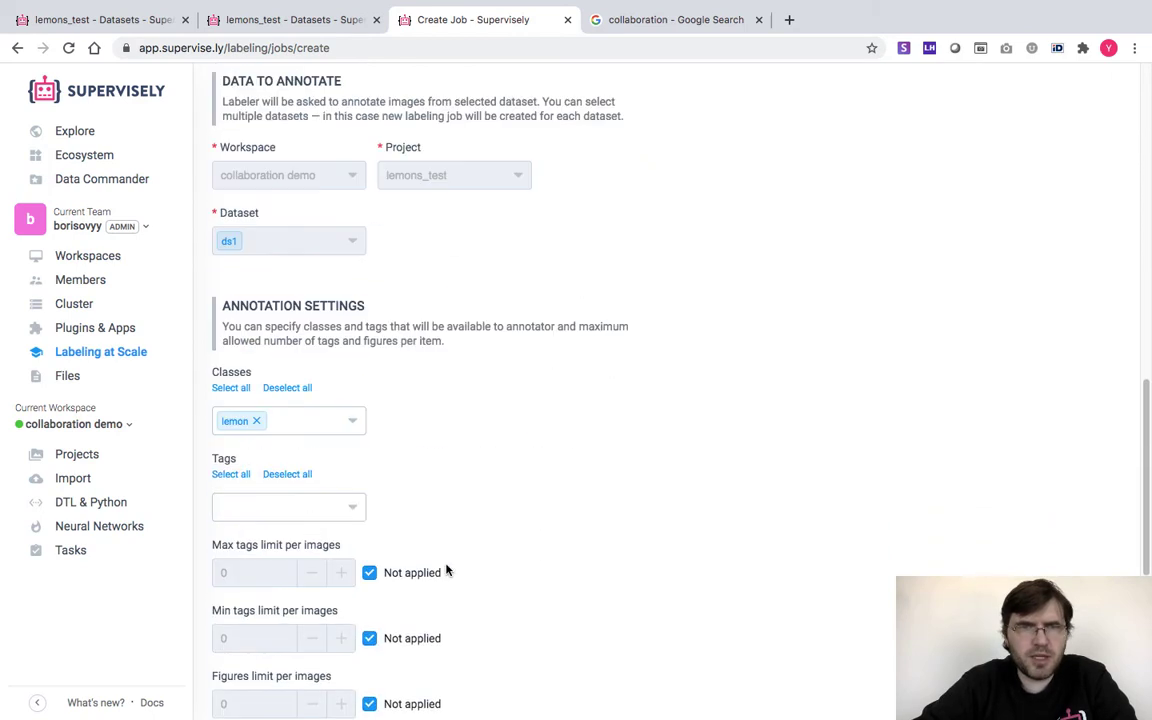
{"action": "left_click", "coordinate": [256, 421]}
{"action": "left_click", "coordinate": [272, 424]}
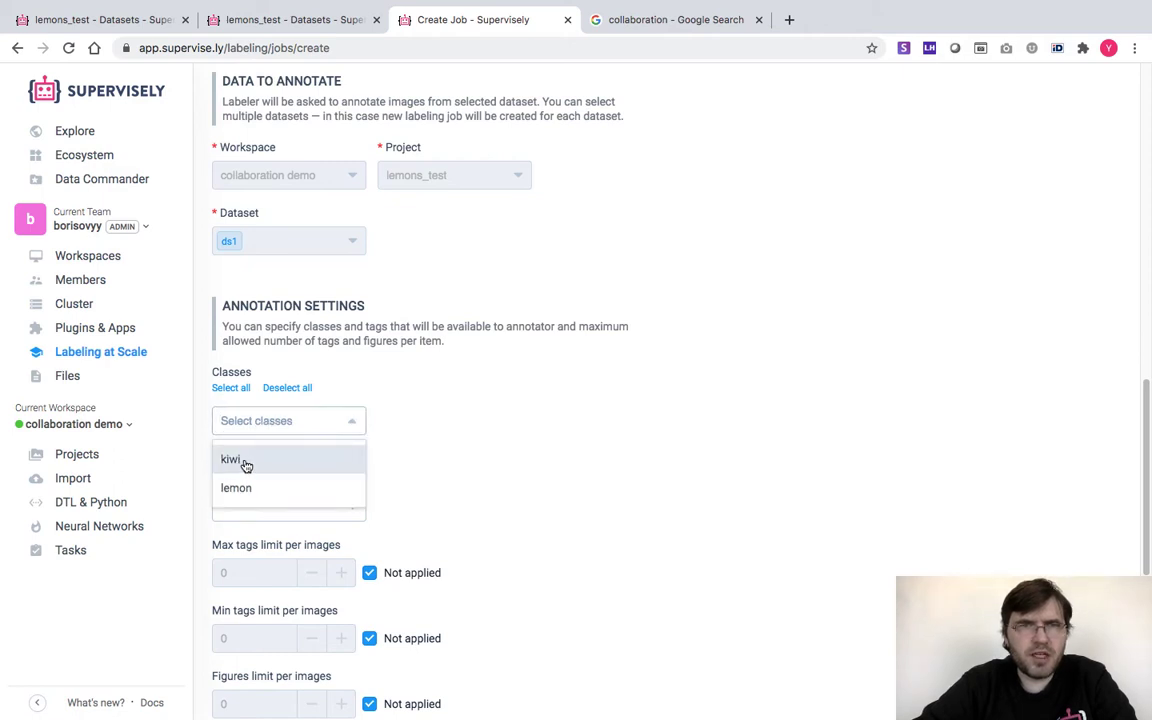
{"action": "left_click", "coordinate": [242, 462]}
{"action": "left_click", "coordinate": [473, 512]}
{"action": "scroll", "coordinate": [473, 512], "scroll_direction": "down", "scroll_amount": 8}
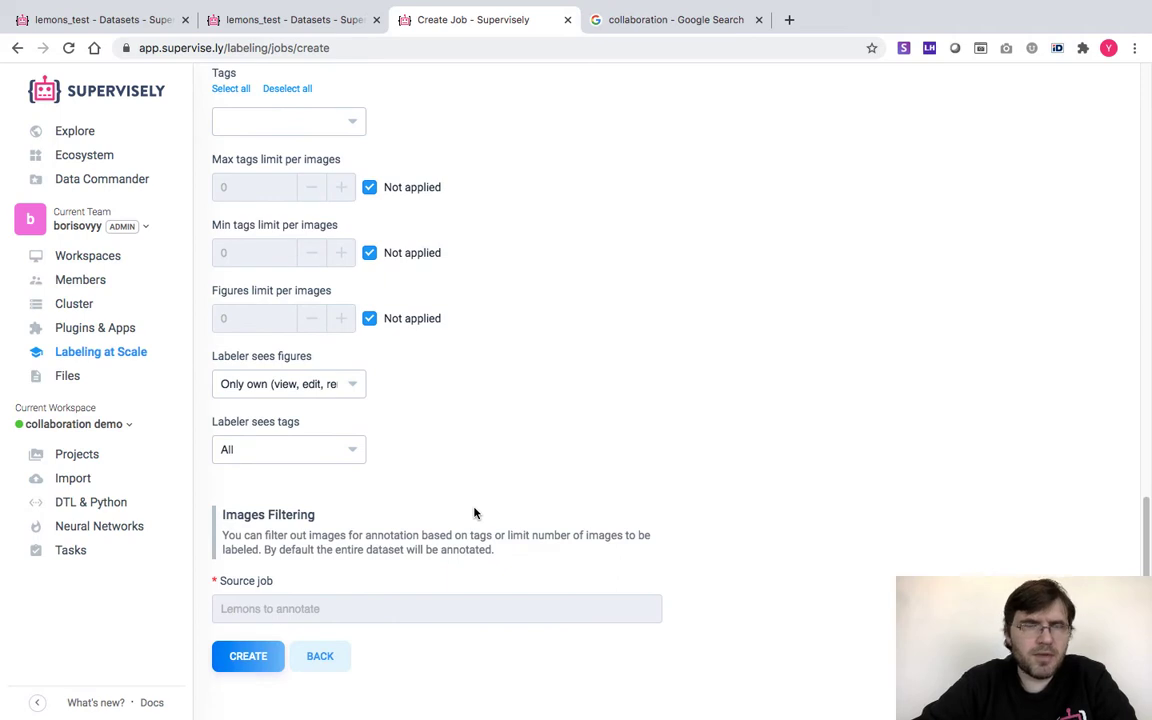
{"action": "left_click", "coordinate": [245, 657]}
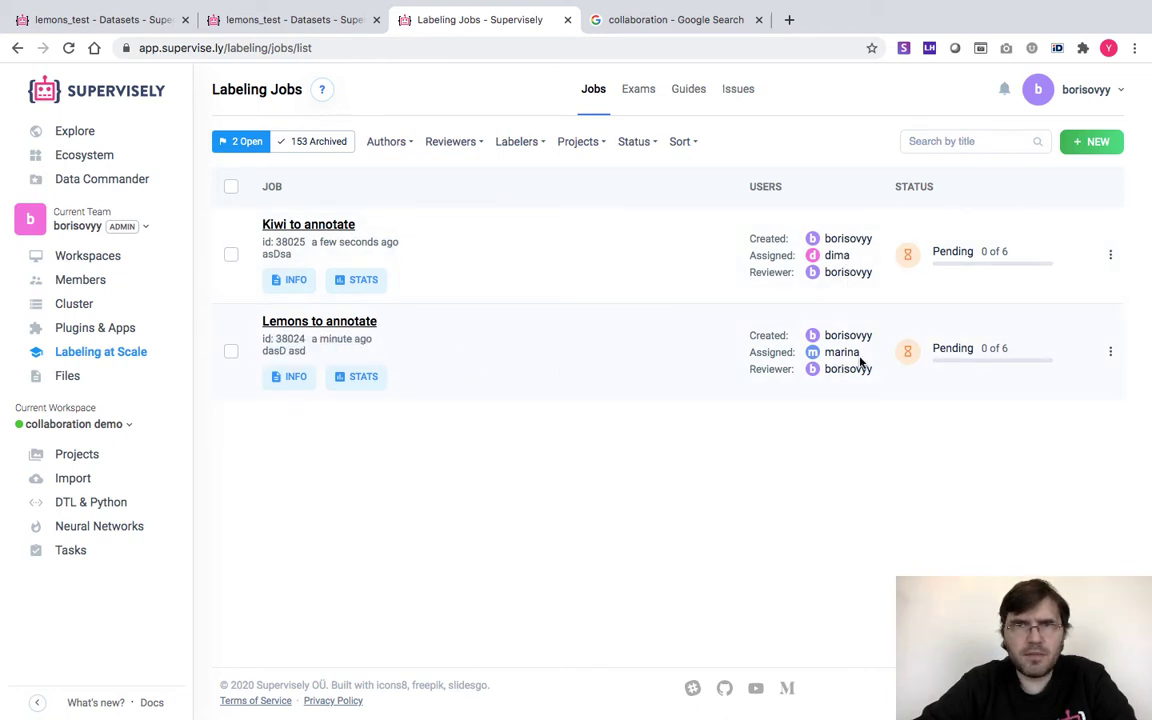
Open the account dropdown from the user name in the top-right corner
{"action": "left_click", "coordinate": [1090, 89]}
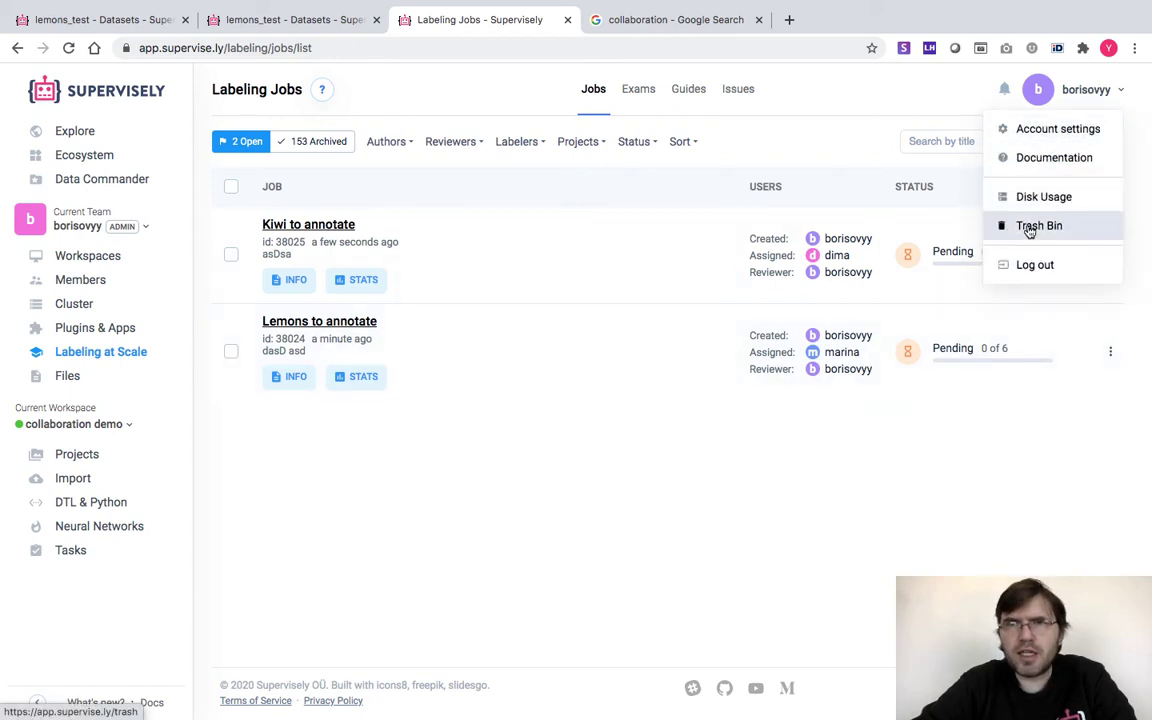
Log out and sign back in with the labeler's saved login and password
{"action": "left_click", "coordinate": [1018, 272]}
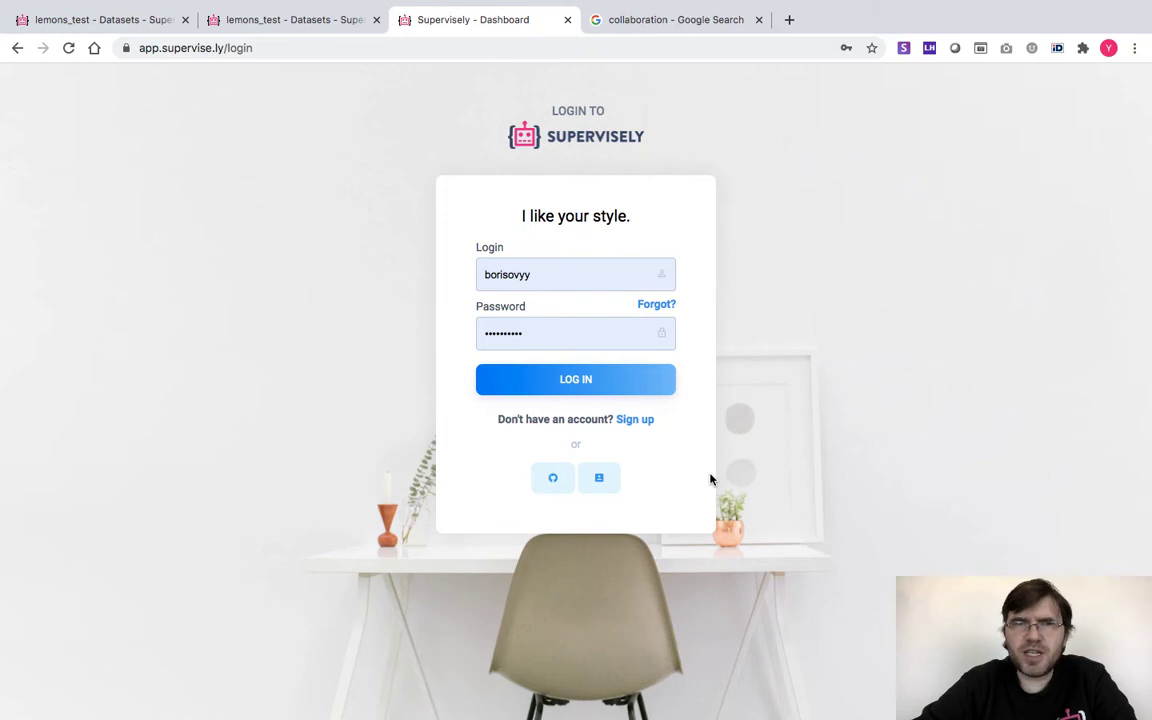
{"action": "double_click", "coordinate": [490, 274]}
{"action": "type", "text": "m"}
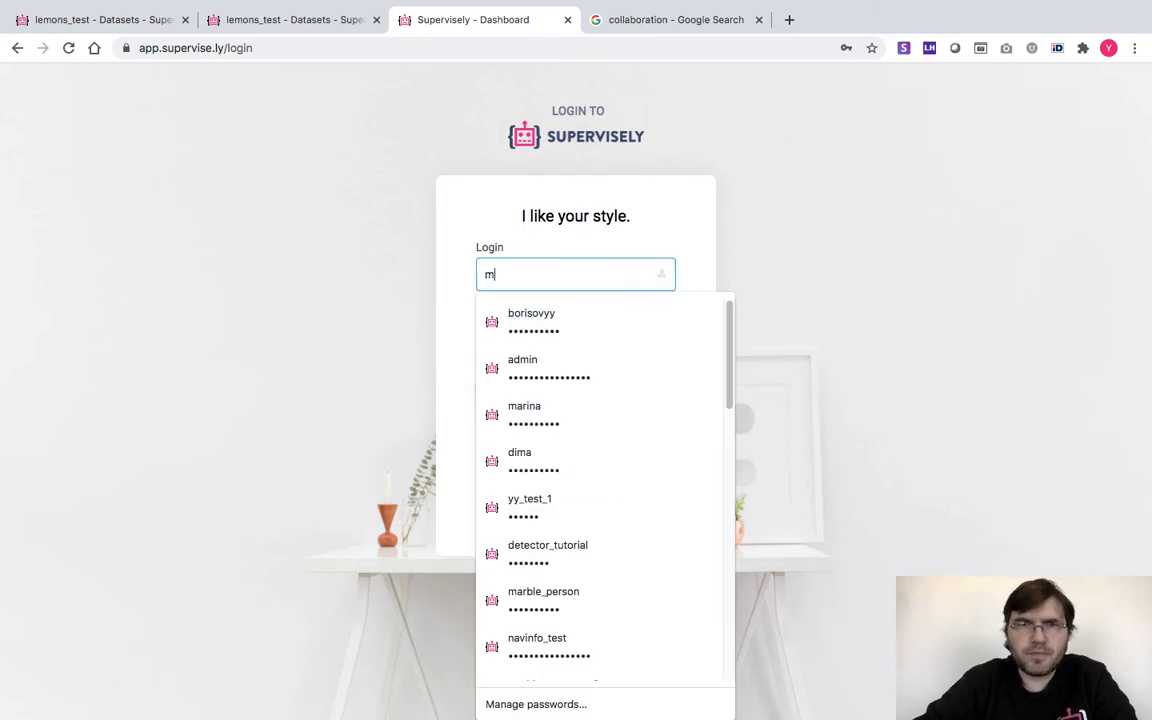
{"action": "type", "text": "arina"}
{"action": "left_click", "coordinate": [522, 313]}
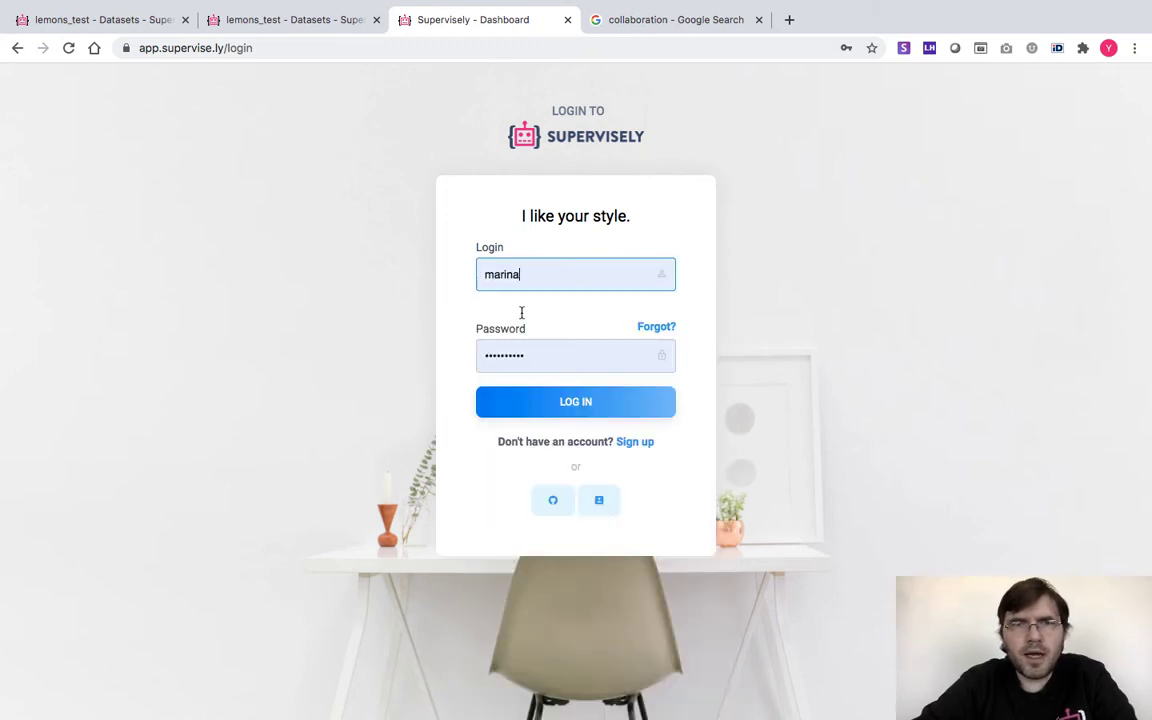
{"action": "left_click", "coordinate": [550, 381]}
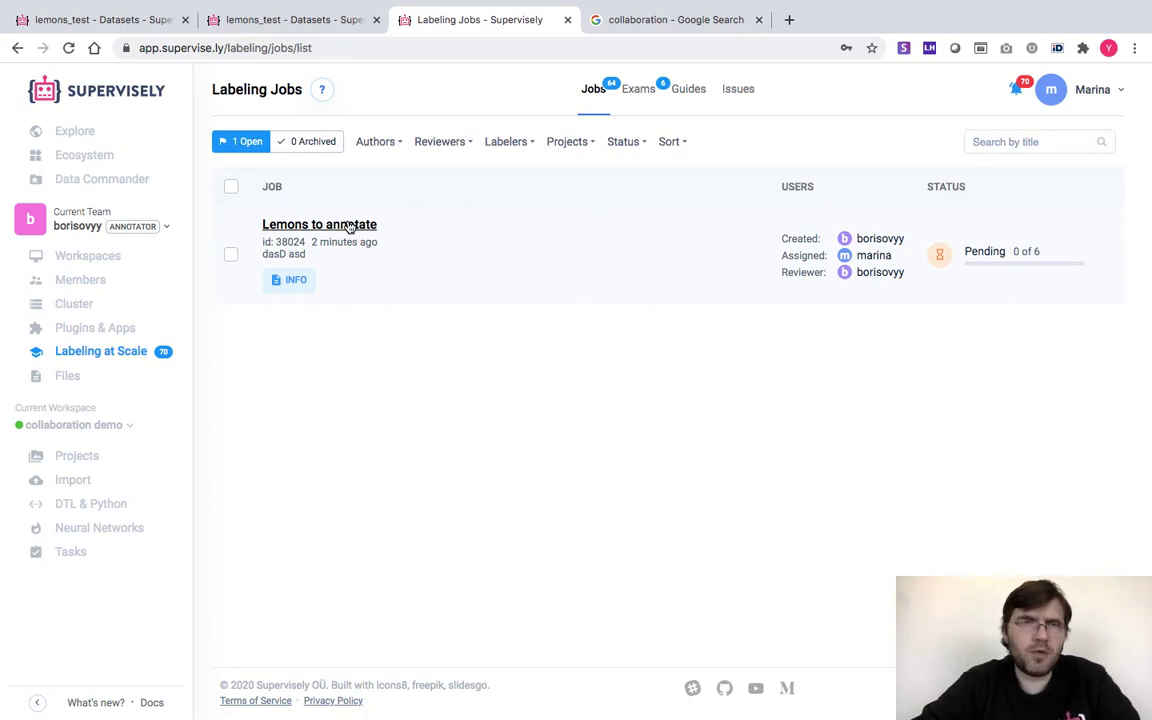
Check the Lemons to annotate job details, then open the job in the annotation tool on IMG_0315
{"action": "left_click", "coordinate": [291, 288]}
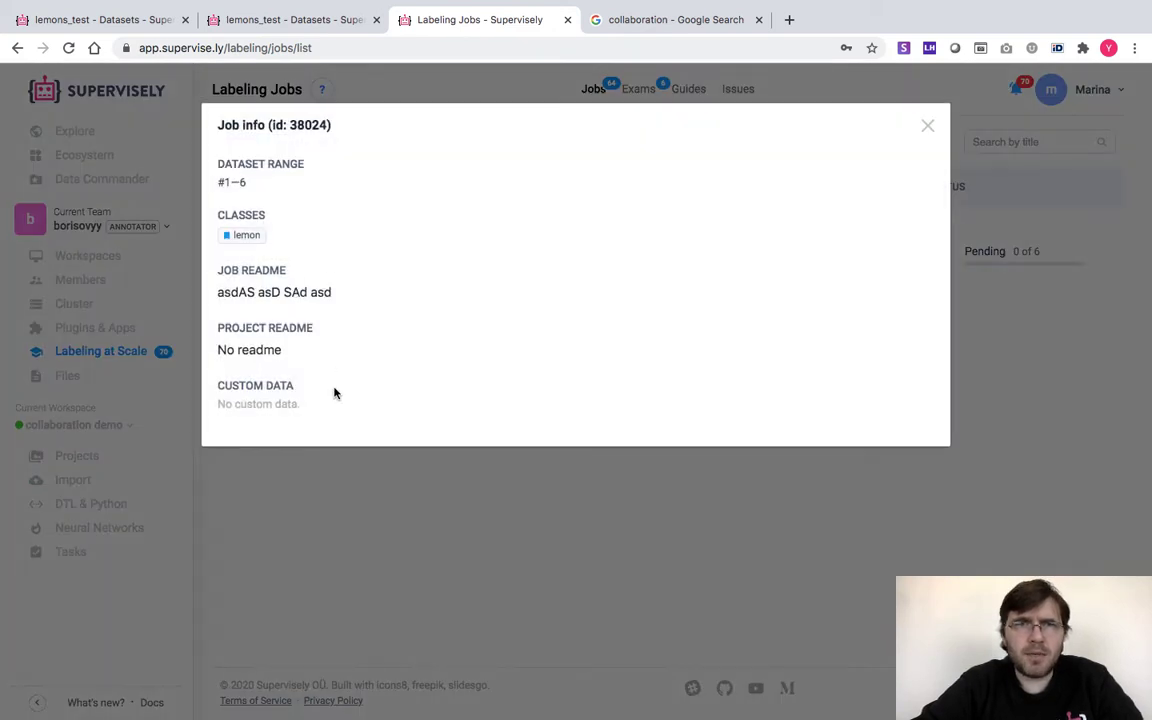
{"action": "left_click", "coordinate": [927, 125]}
{"action": "left_click", "coordinate": [308, 226]}
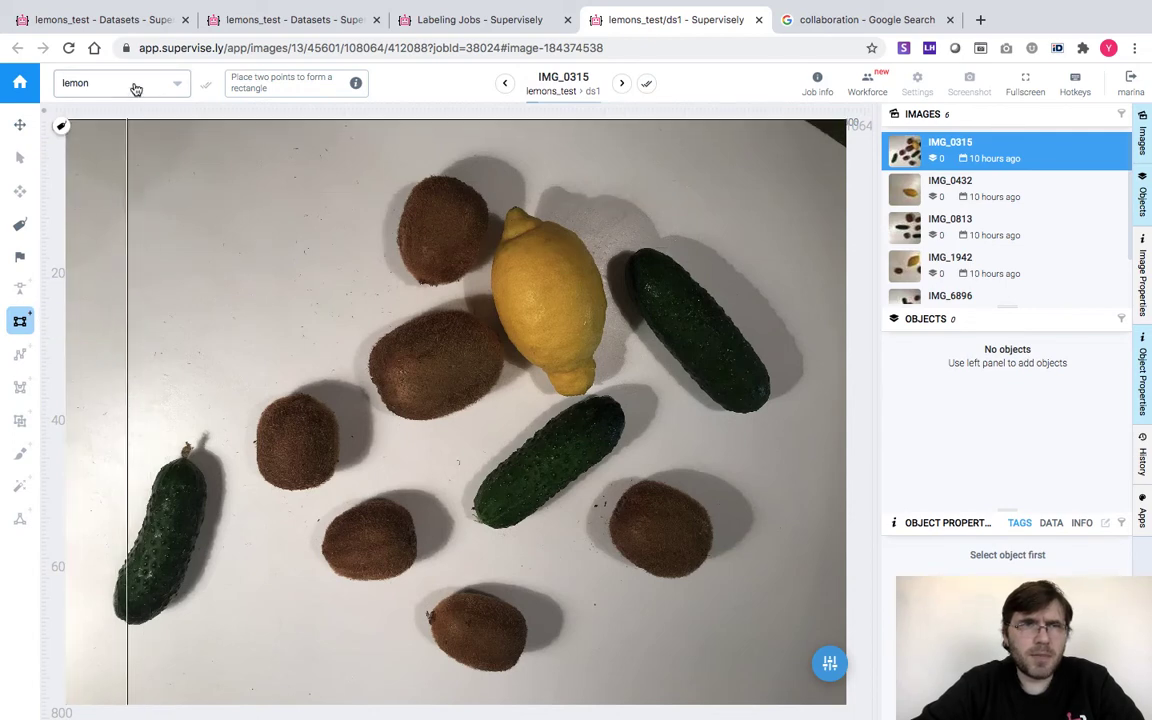
With the lemon class, draw a box around the lemon in IMG_0315 and confirm the image
{"action": "left_click", "coordinate": [132, 84]}
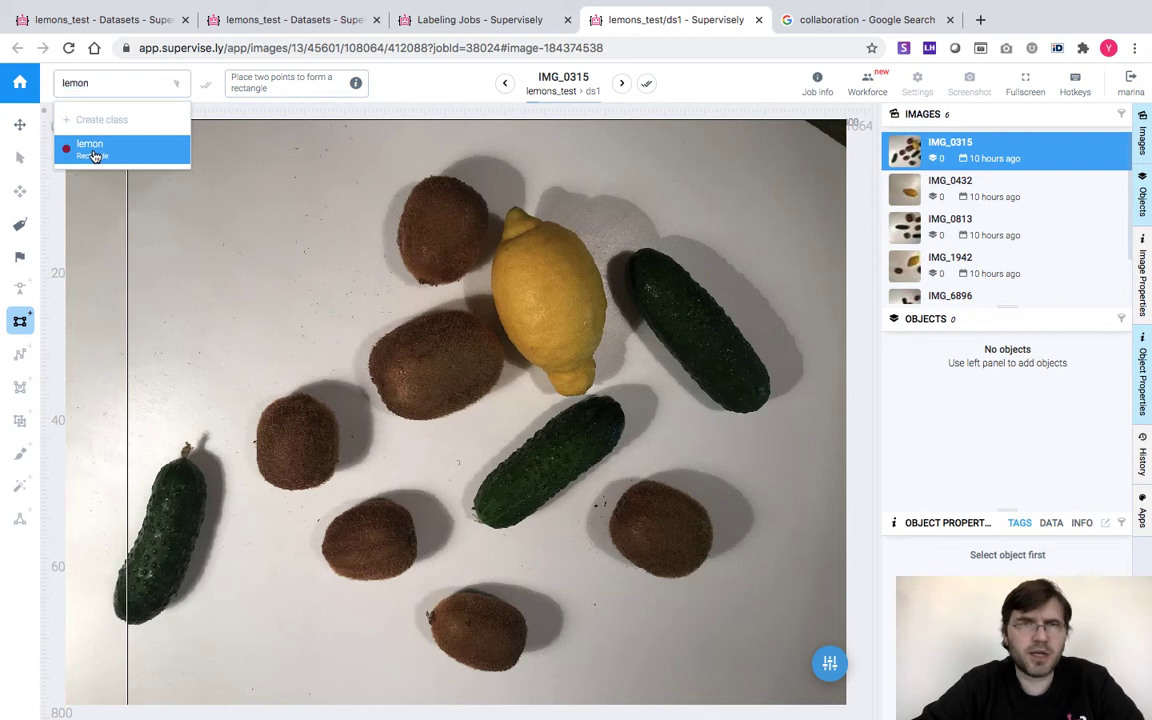
{"action": "left_click", "coordinate": [93, 156]}
{"action": "left_click", "coordinate": [490, 208]}
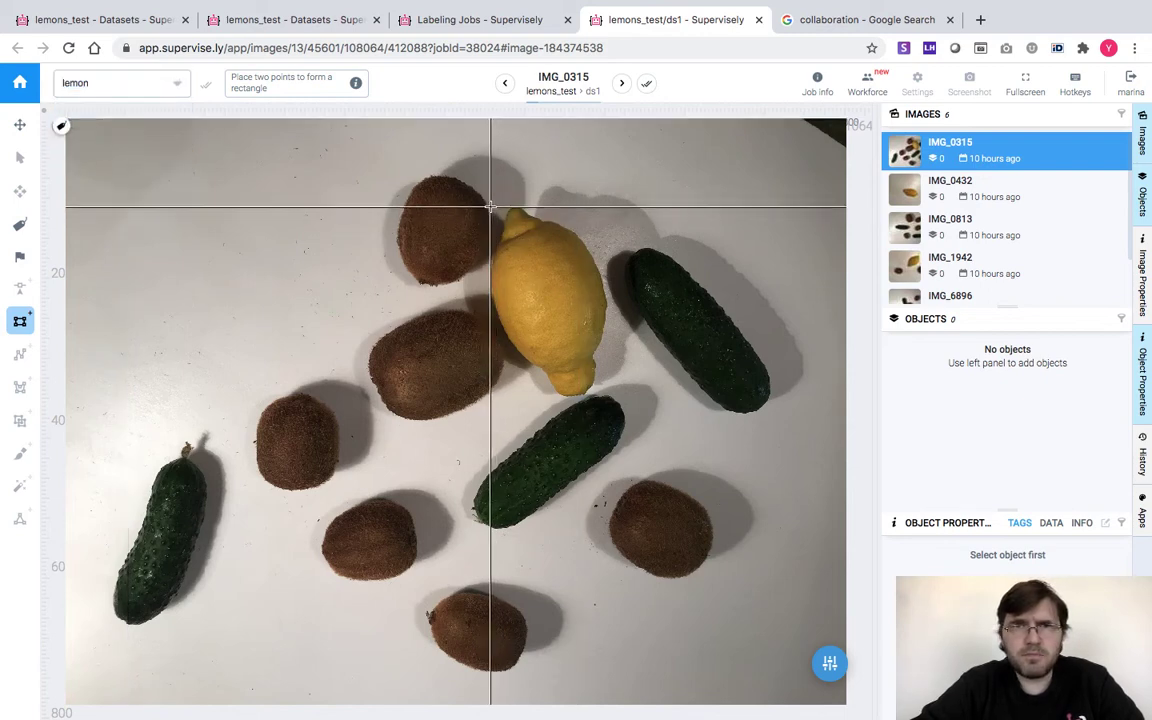
{"action": "left_click", "coordinate": [601, 396]}
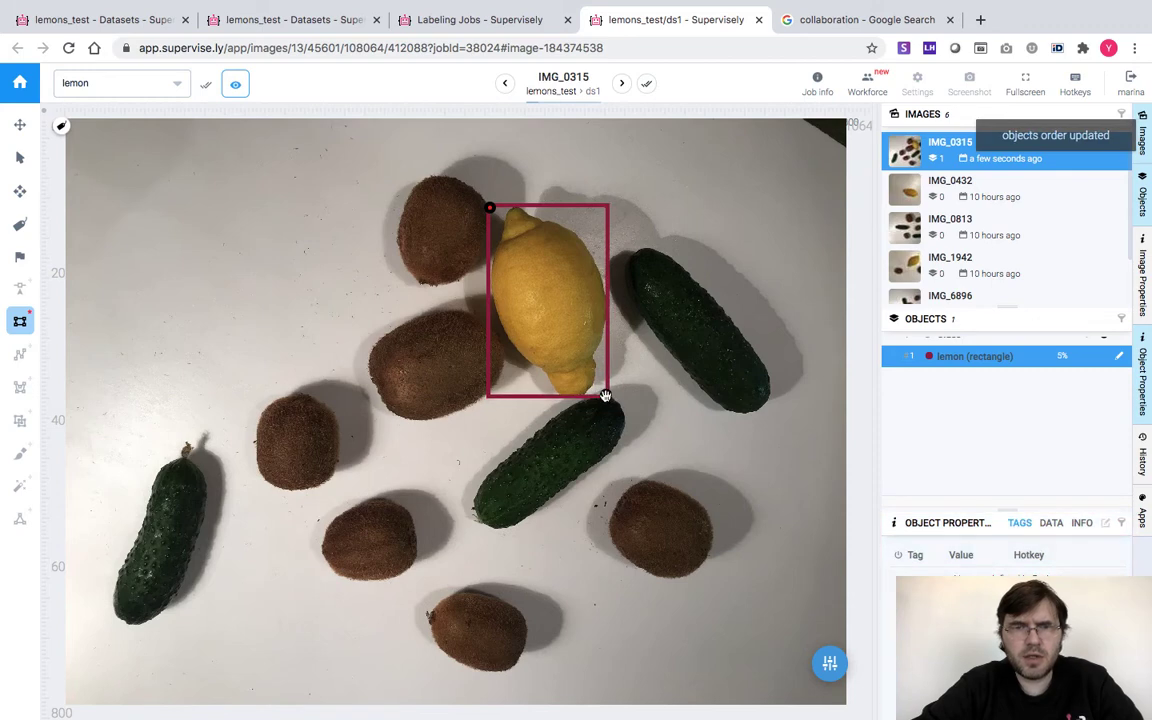
{"action": "key", "text": "Escape"}
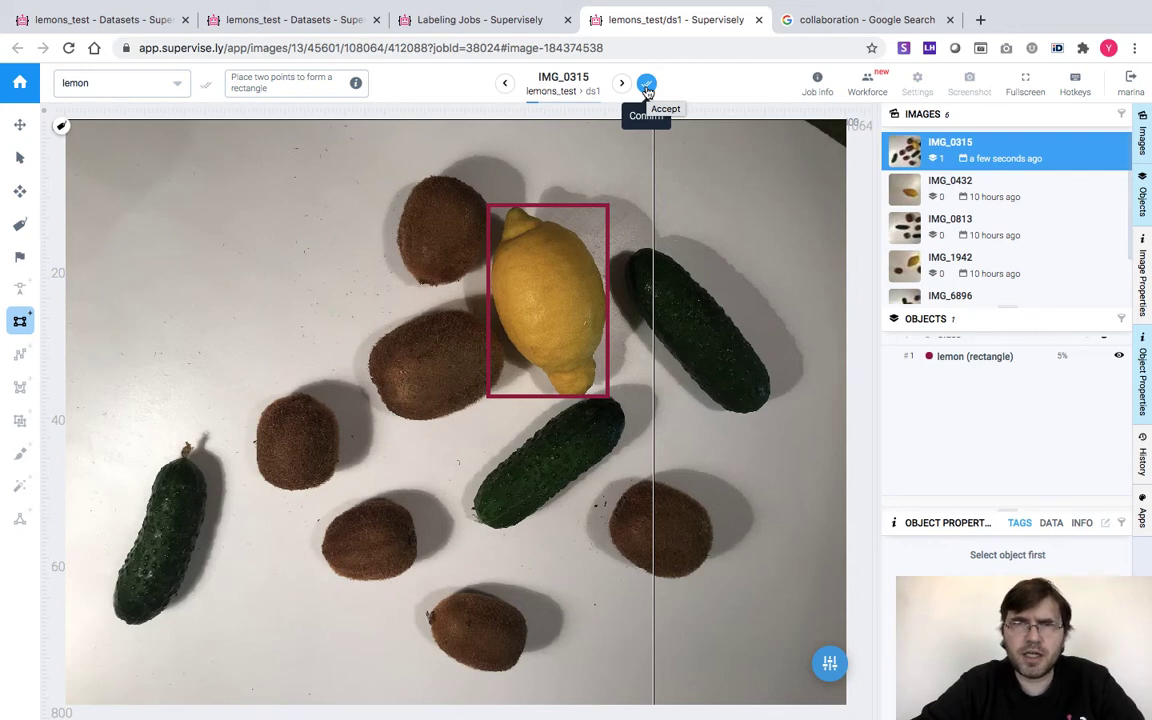
{"action": "left_click", "coordinate": [647, 88]}
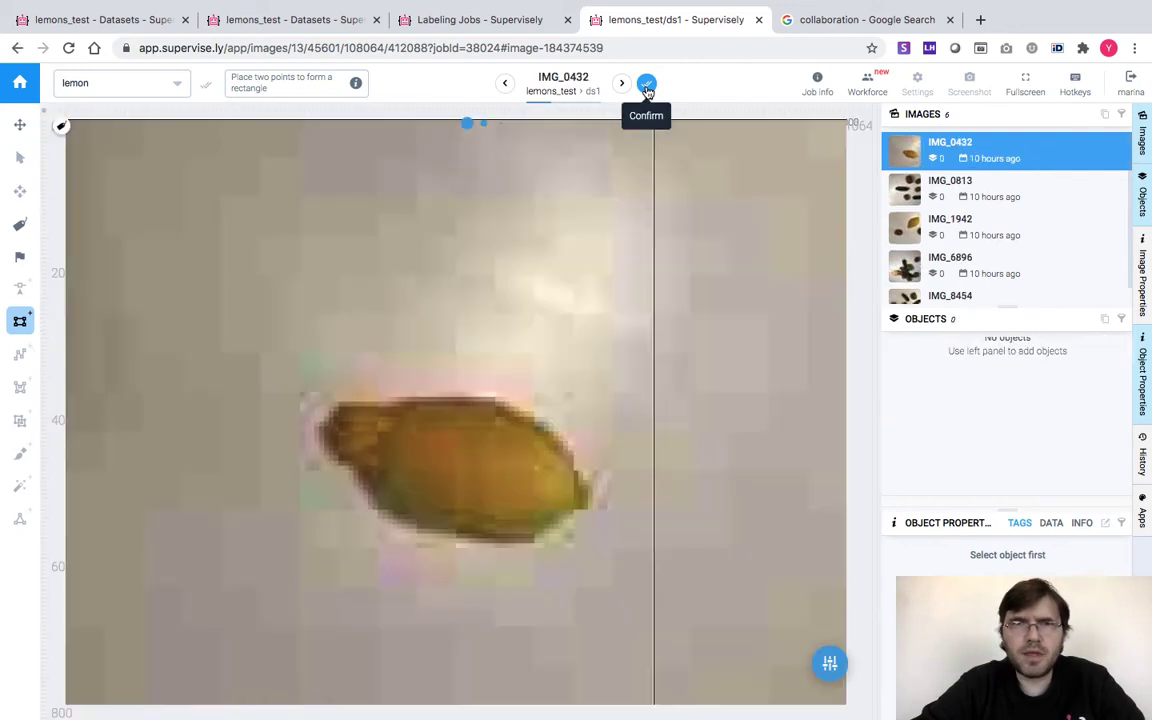
Box the lemons in IMG_0432 and IMG_1942, confirming them and the lemon-free IMG_0813
{"action": "left_click", "coordinate": [342, 398]}
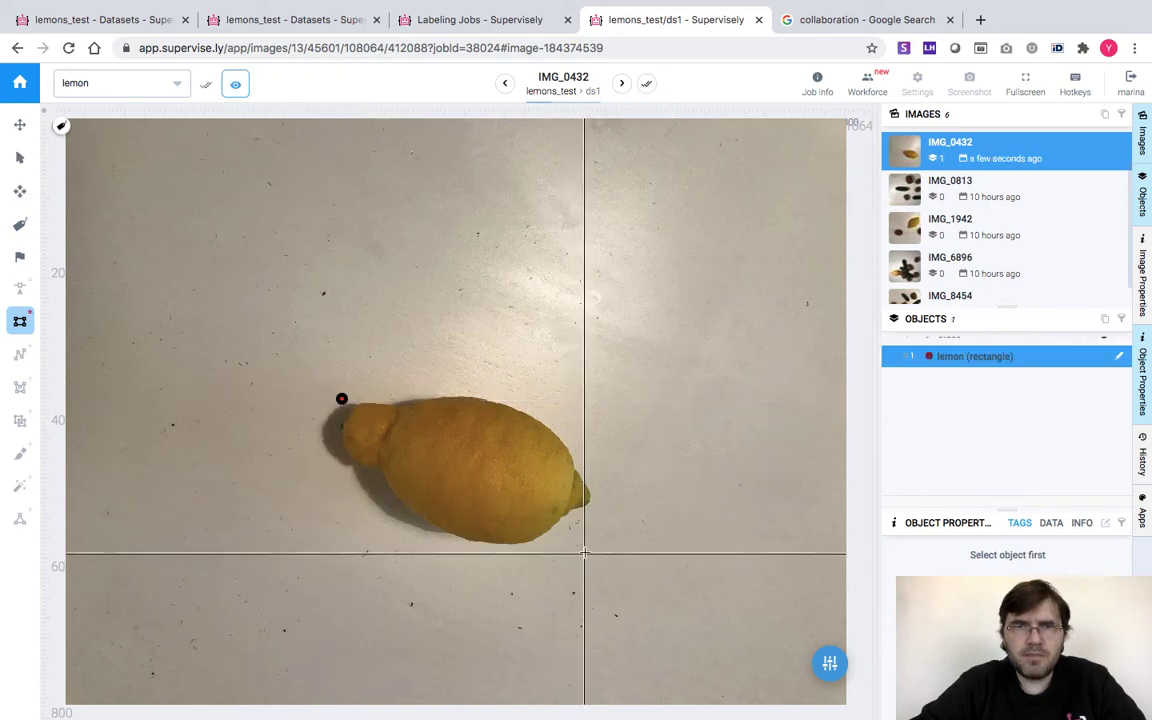
{"action": "left_click", "coordinate": [591, 545]}
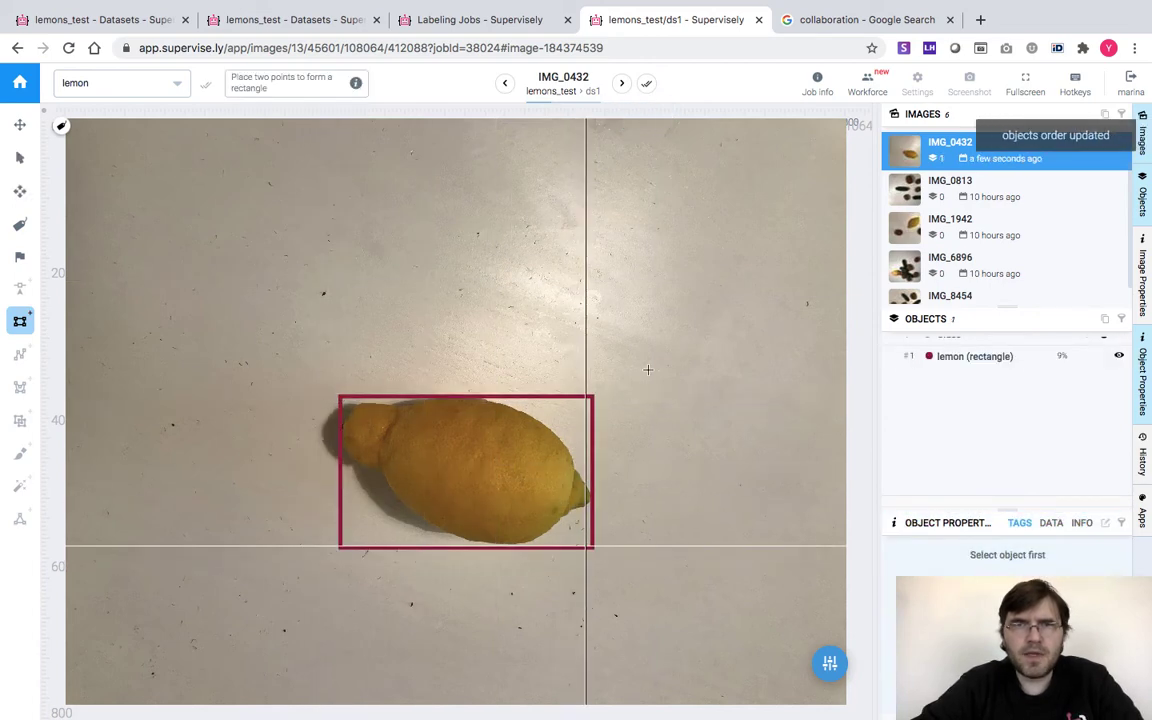
{"action": "left_click", "coordinate": [648, 84]}
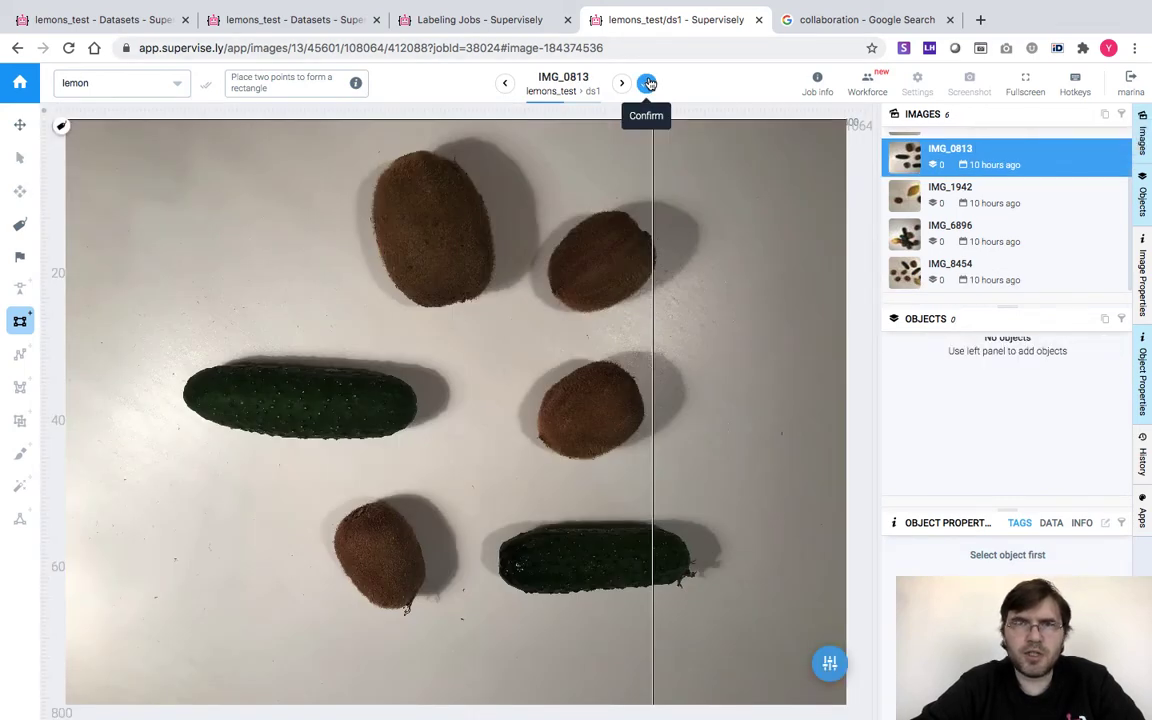
{"action": "left_click", "coordinate": [648, 84]}
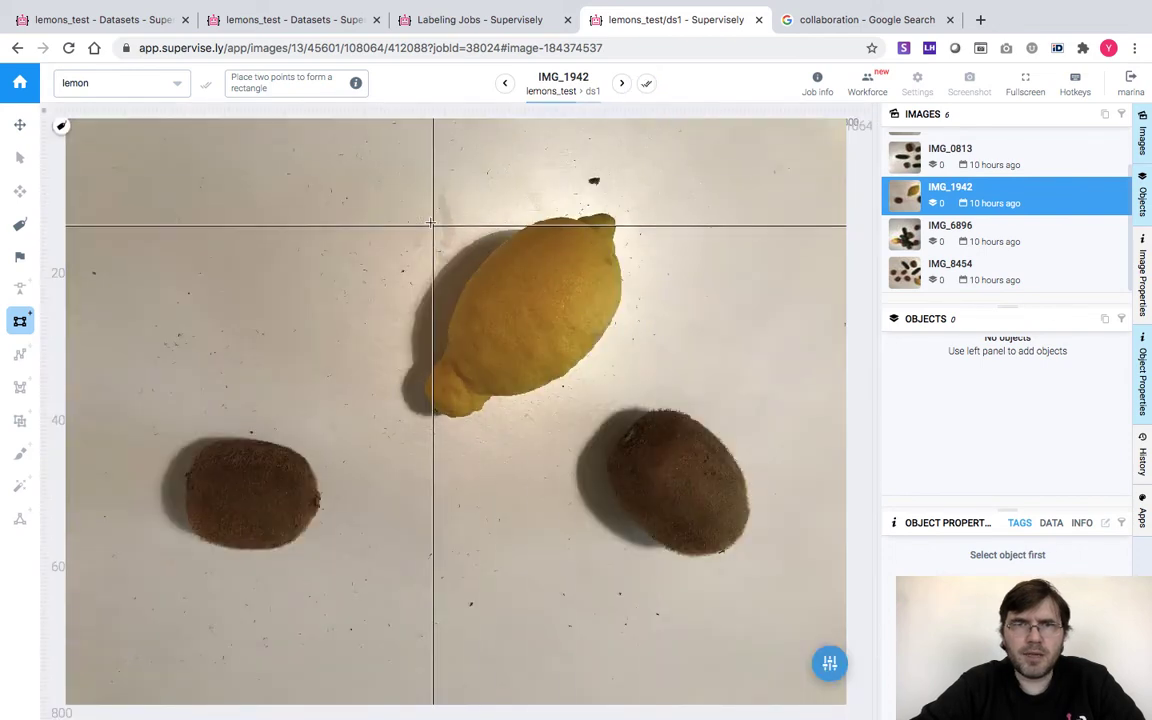
{"action": "left_click", "coordinate": [428, 214]}
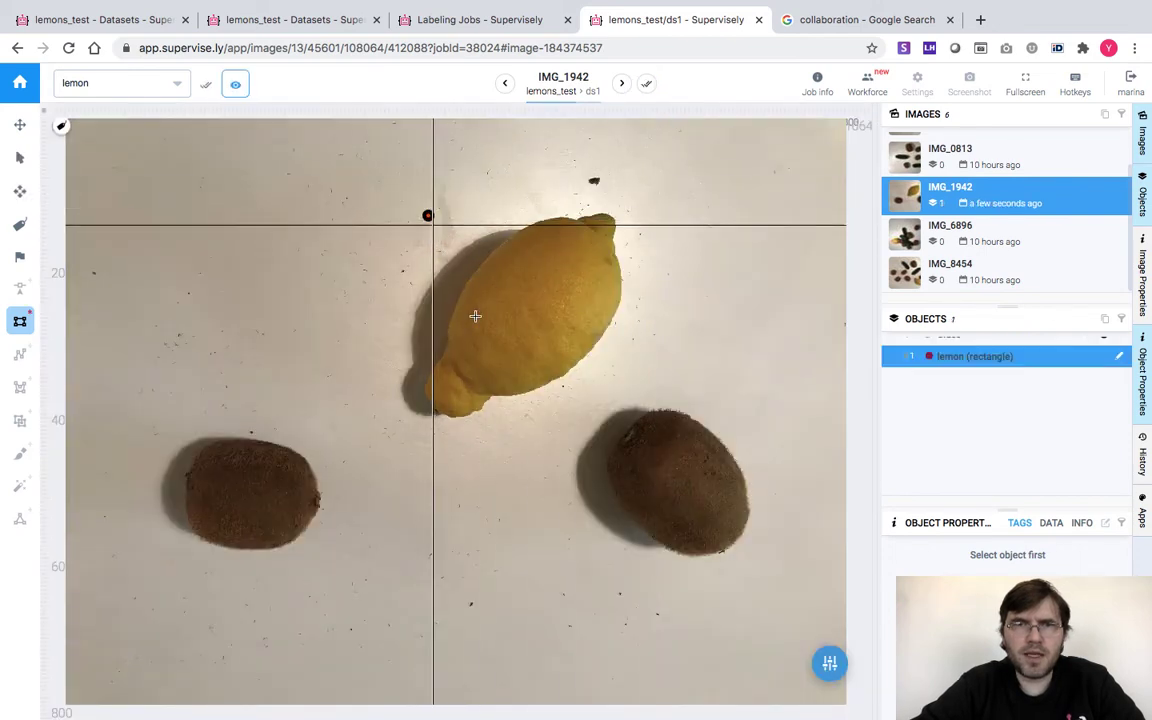
{"action": "left_click", "coordinate": [622, 418]}
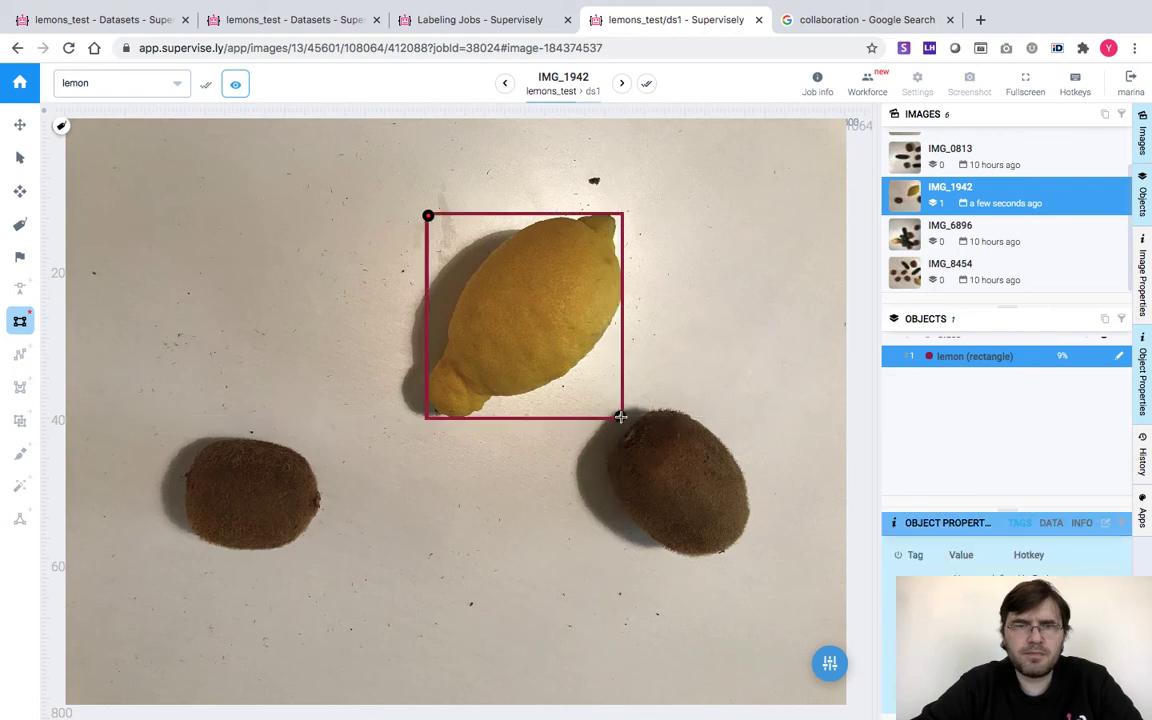
{"action": "left_click", "coordinate": [646, 84]}
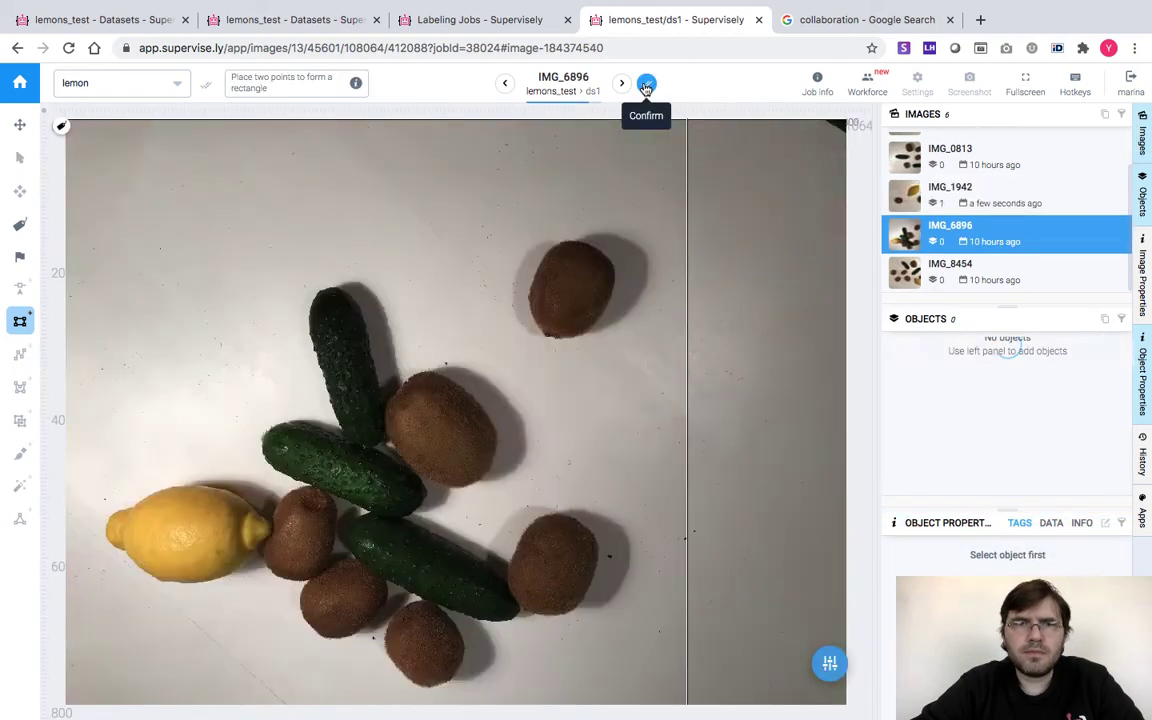
Box the lemons in IMG_6896 and IMG_8454 and confirm both images
{"action": "left_click", "coordinate": [83, 450]}
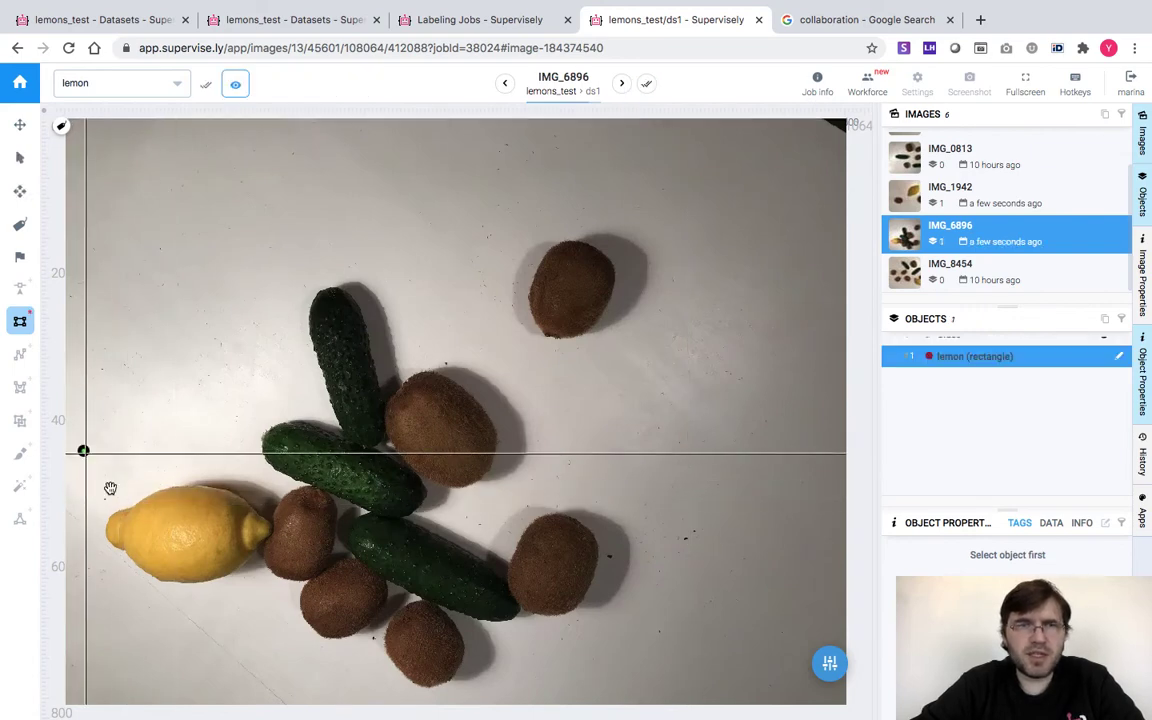
{"action": "left_click", "coordinate": [290, 606]}
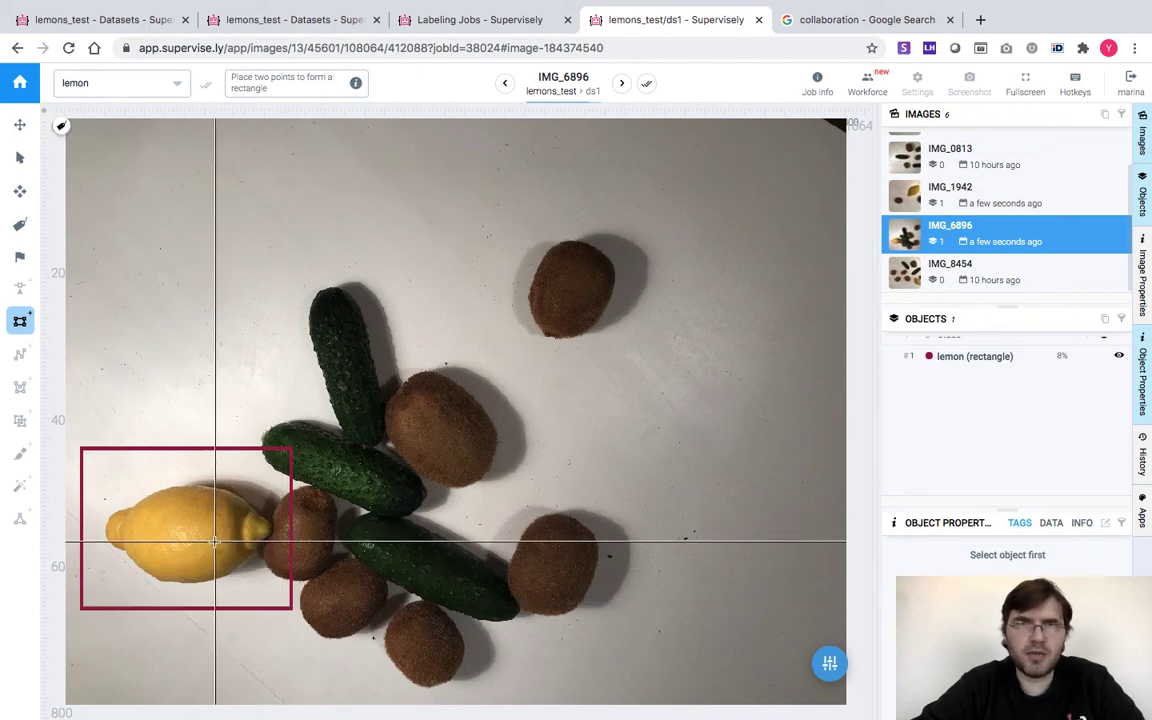
{"action": "left_click", "coordinate": [647, 85]}
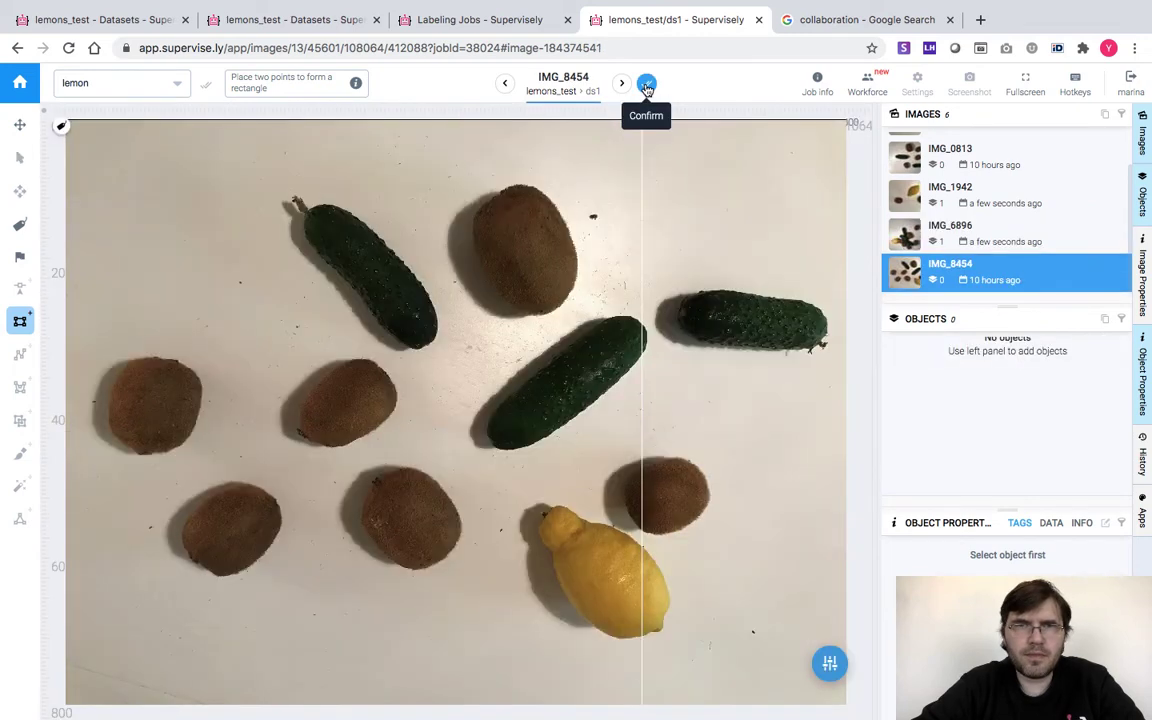
{"action": "left_click", "coordinate": [537, 505]}
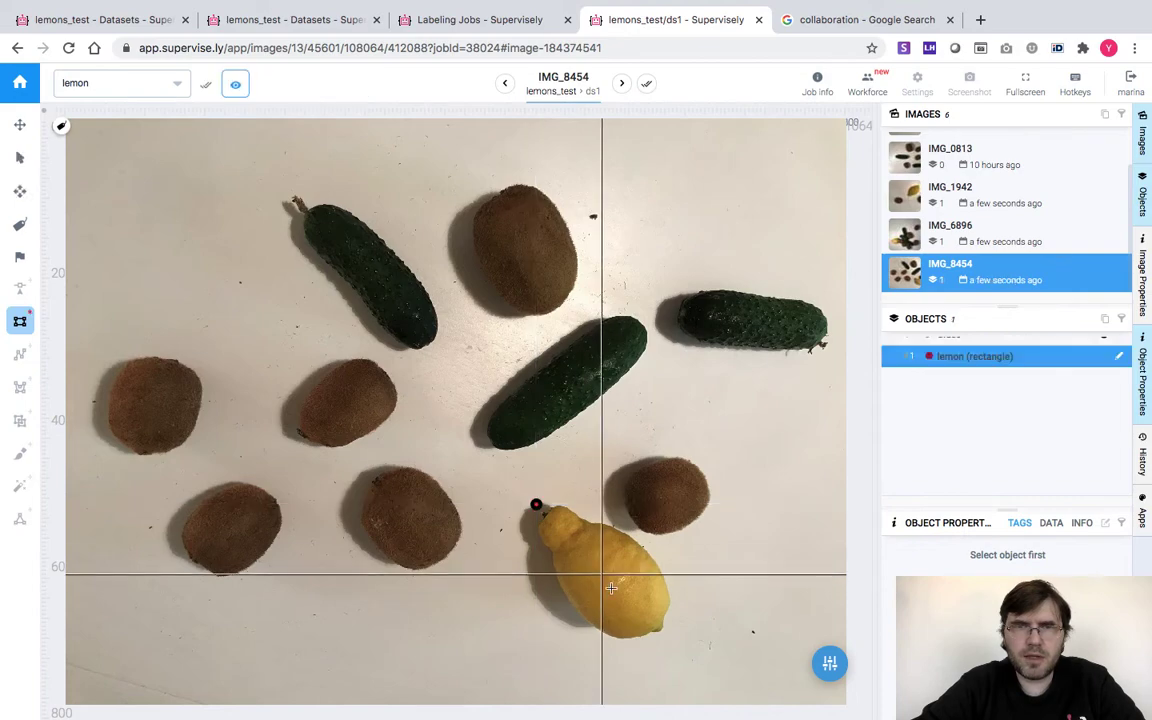
{"action": "left_click", "coordinate": [668, 637]}
{"action": "left_click", "coordinate": [645, 84]}
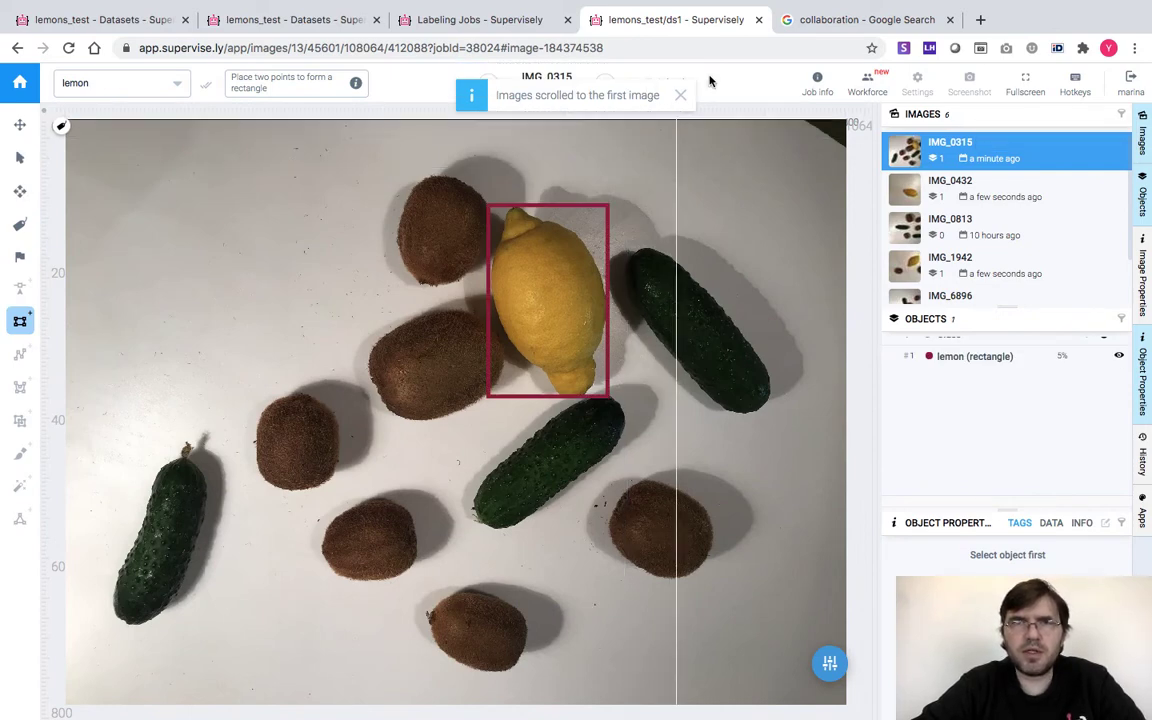
Close the annotation tab, refresh Labeling Jobs, and submit the 6 of 6 Lemons to annotate job
{"action": "left_click", "coordinate": [759, 21]}
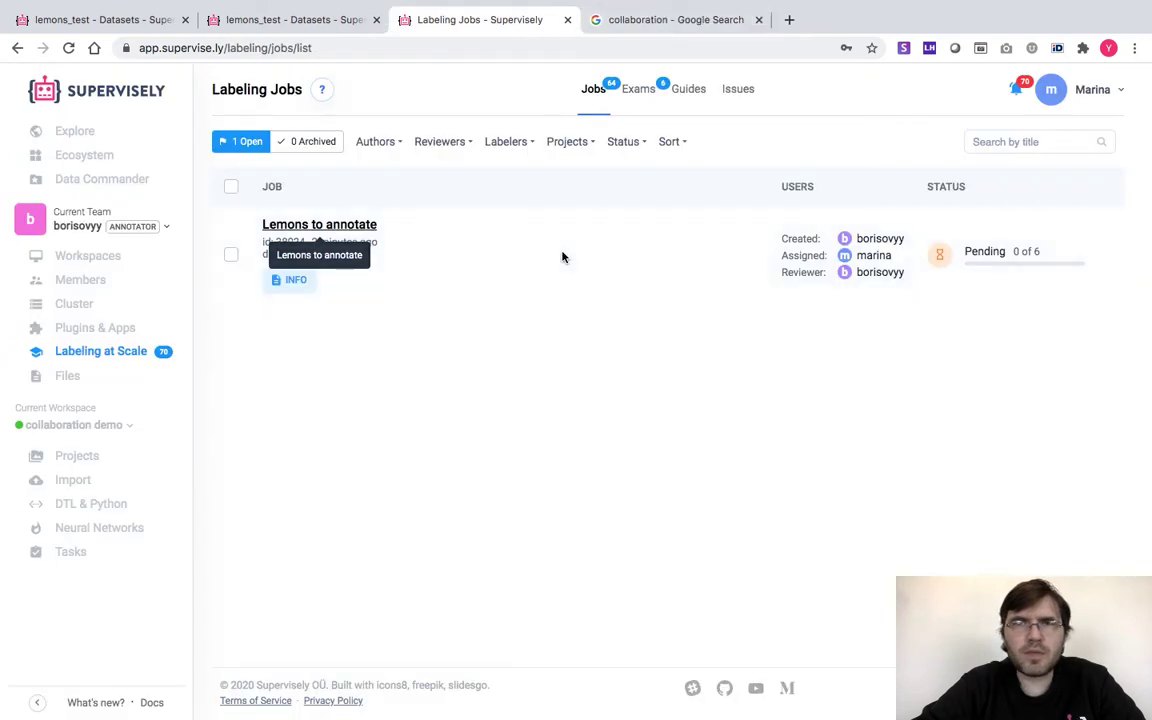
{"action": "left_click", "coordinate": [69, 49]}
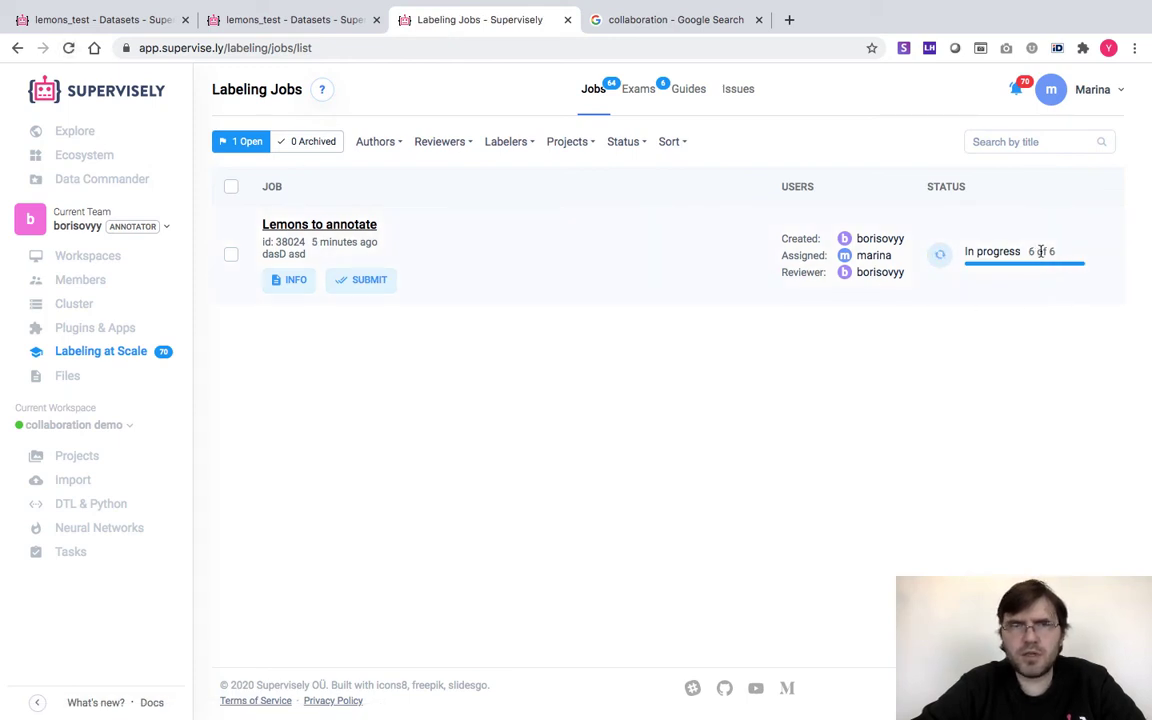
{"action": "left_click", "coordinate": [371, 282]}
{"action": "left_click", "coordinate": [700, 445]}
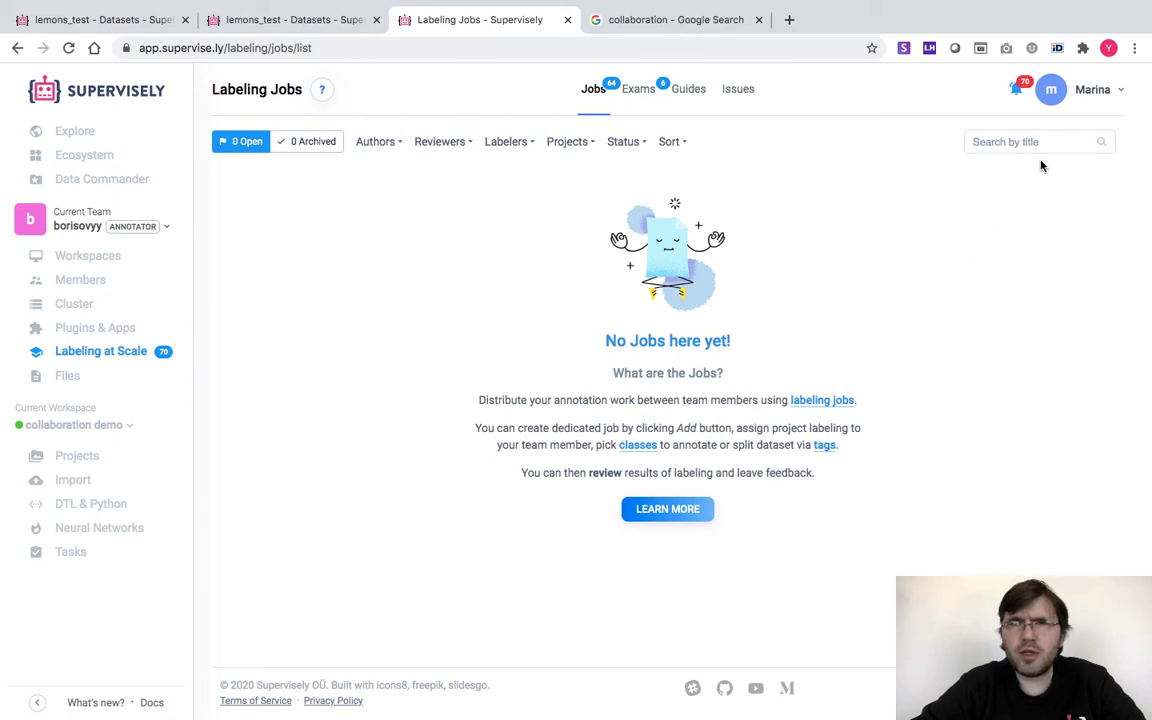
Log out and sign in with the other annotator's saved login and password
{"action": "mouse_move", "coordinate": [1097, 88]}
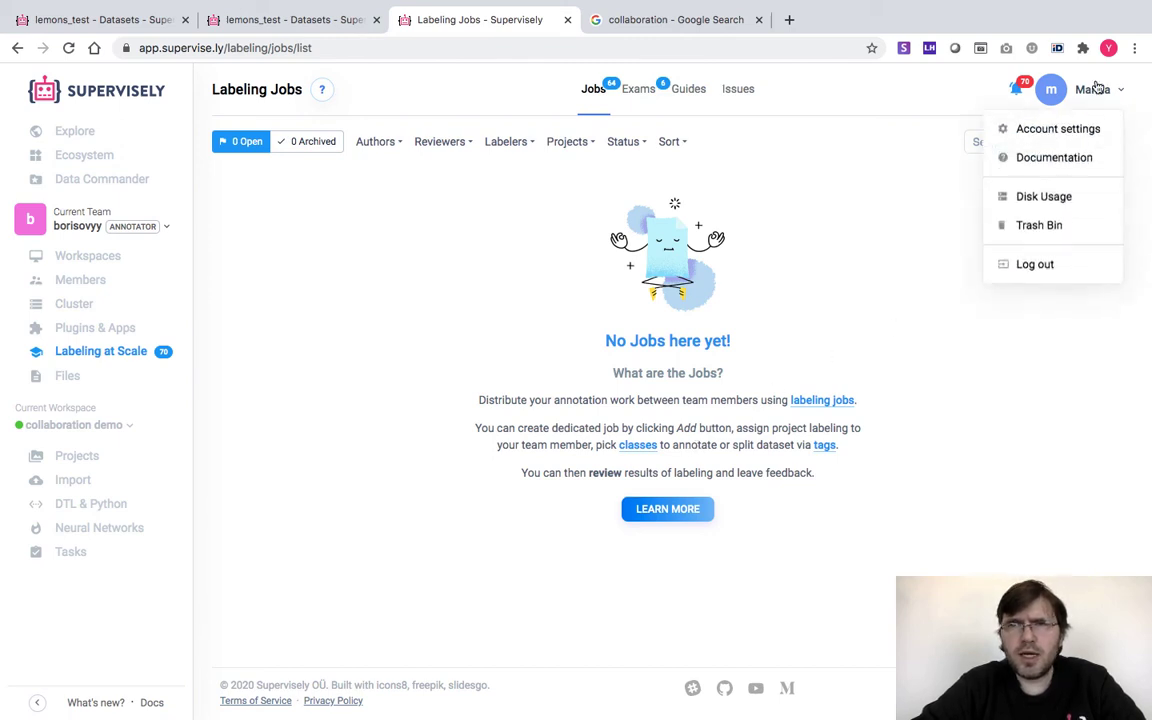
{"action": "left_click", "coordinate": [1029, 266]}
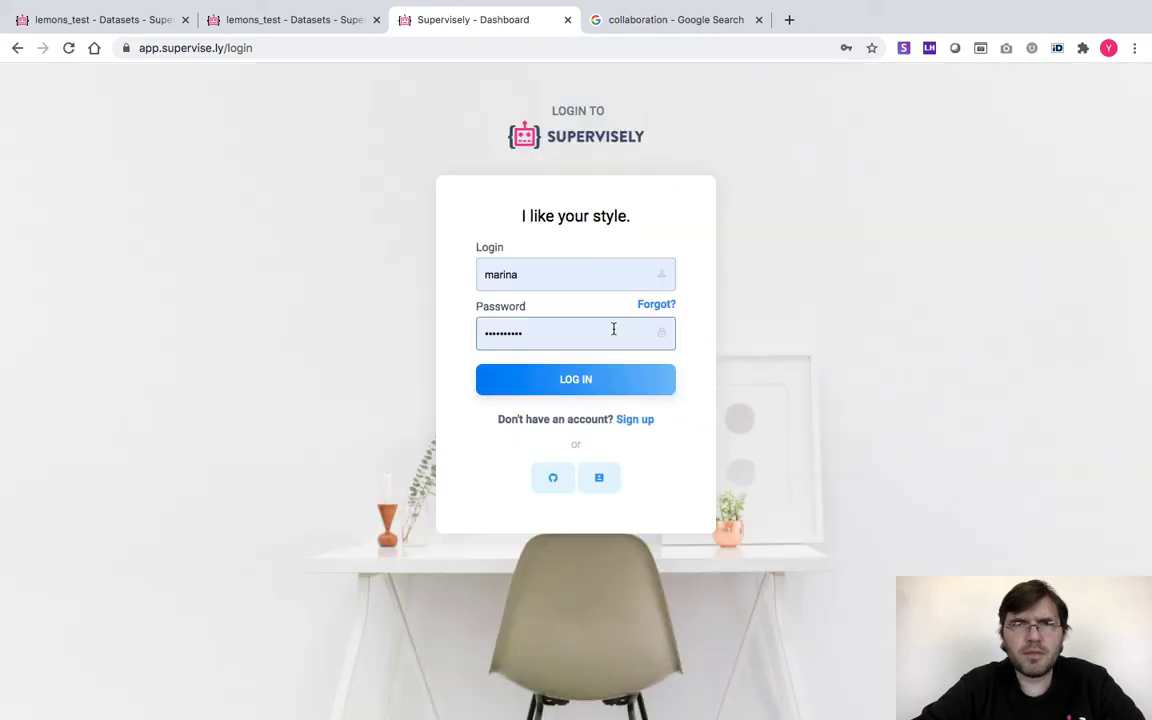
{"action": "double_click", "coordinate": [521, 273]}
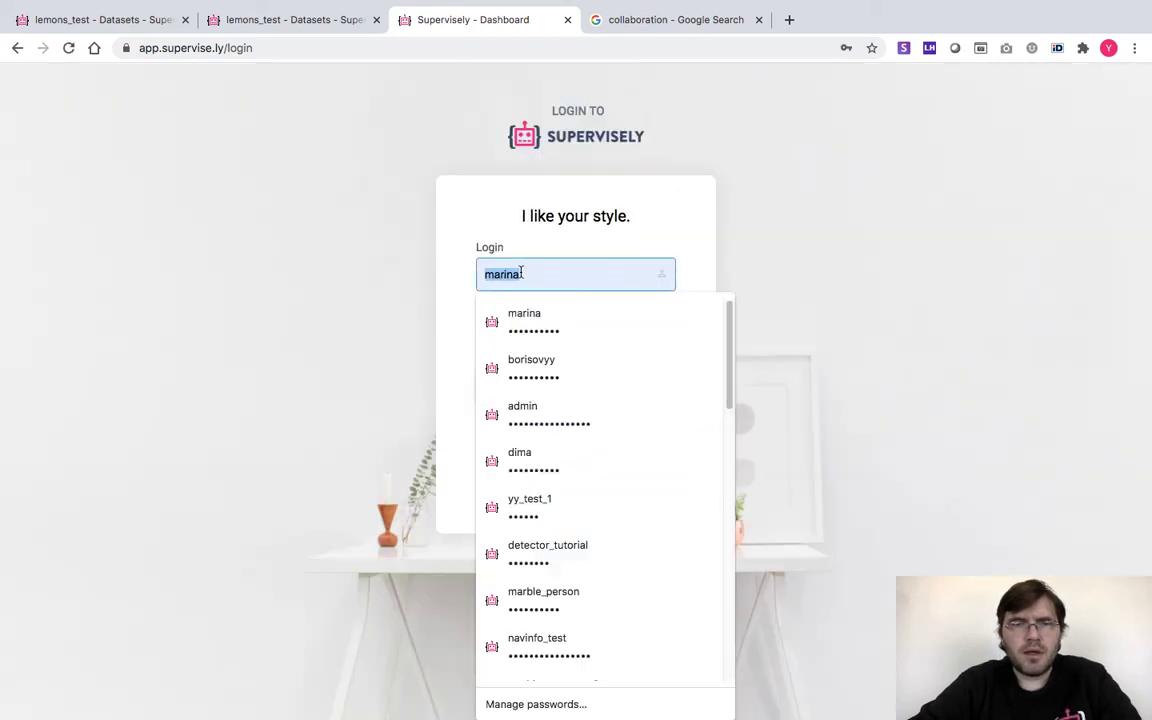
{"action": "type", "text": "dima"}
{"action": "left_click", "coordinate": [525, 316]}
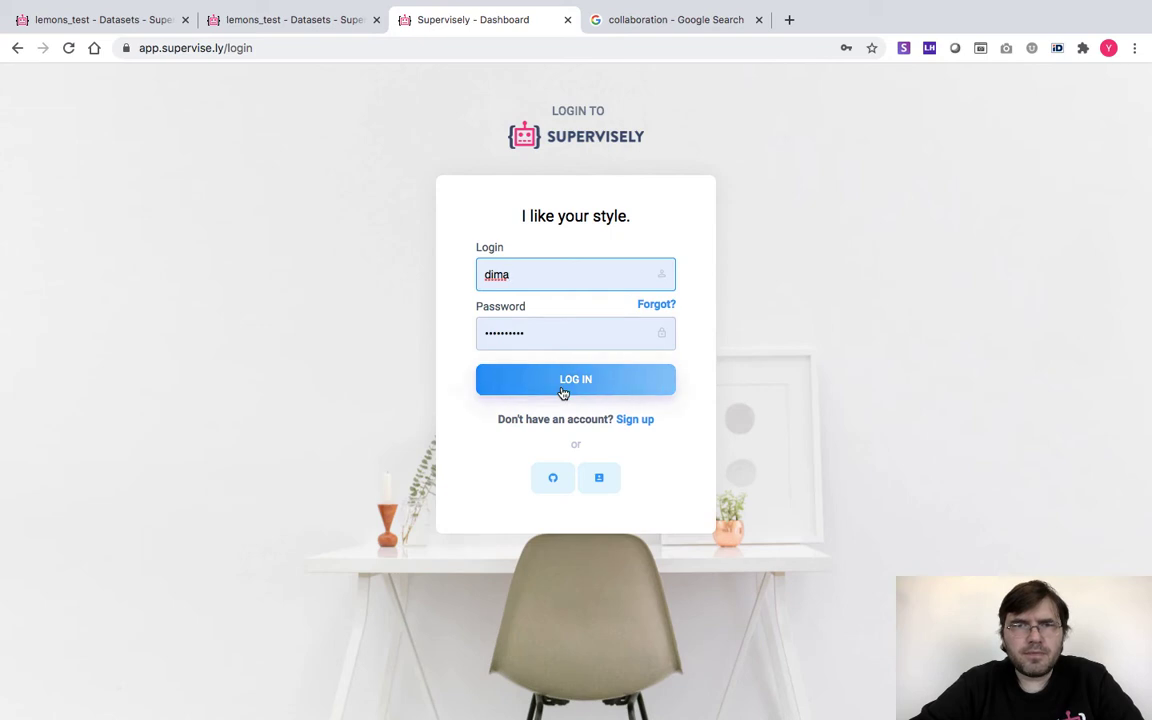
{"action": "left_click", "coordinate": [563, 390]}
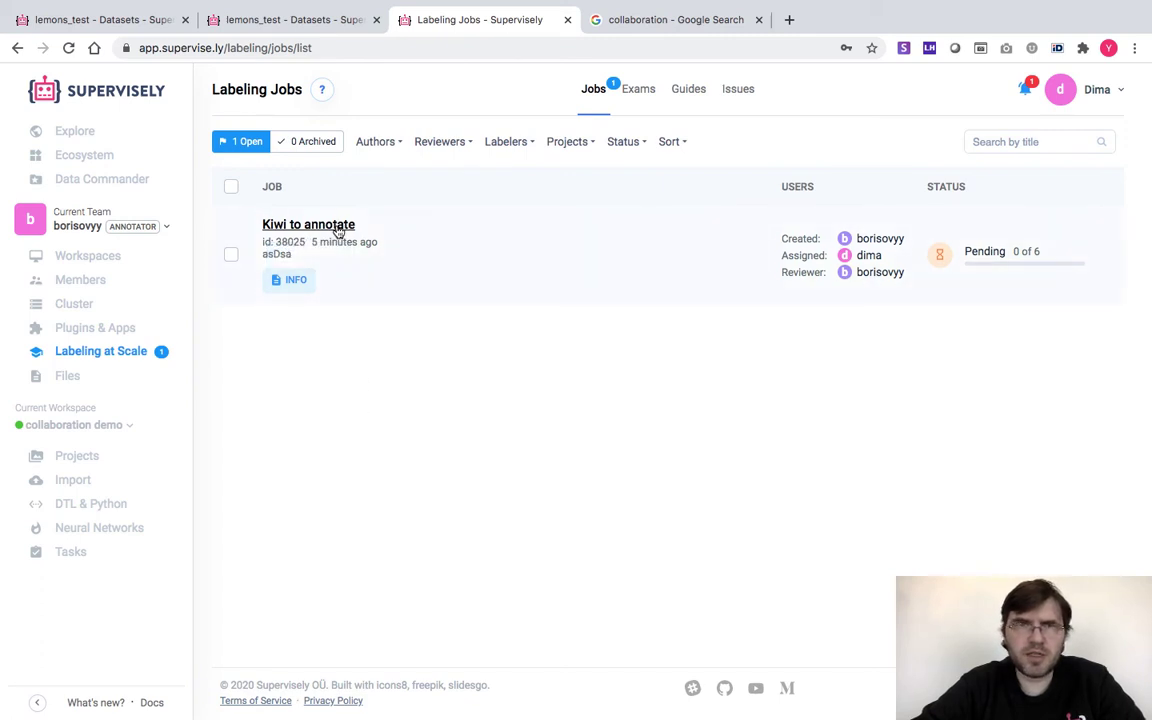
Open the Kiwi to annotate job and, with the kiwi class, box the kiwi above-left of the lemon
{"action": "left_click", "coordinate": [337, 226]}
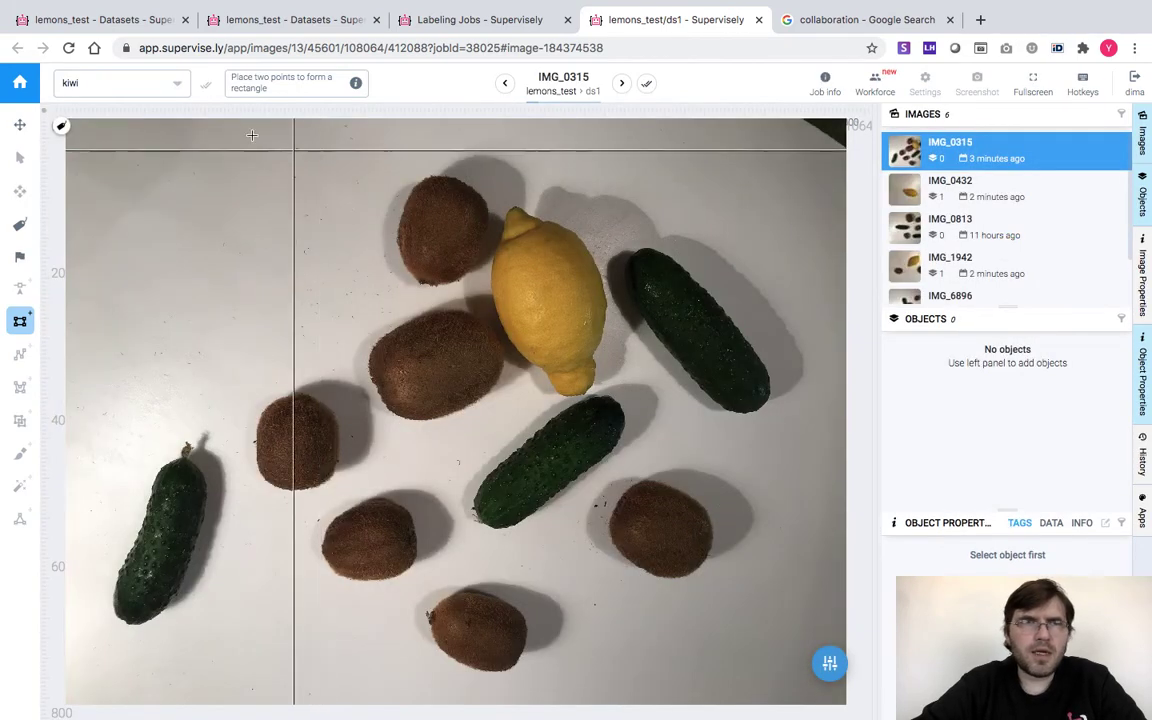
{"action": "left_click", "coordinate": [180, 87]}
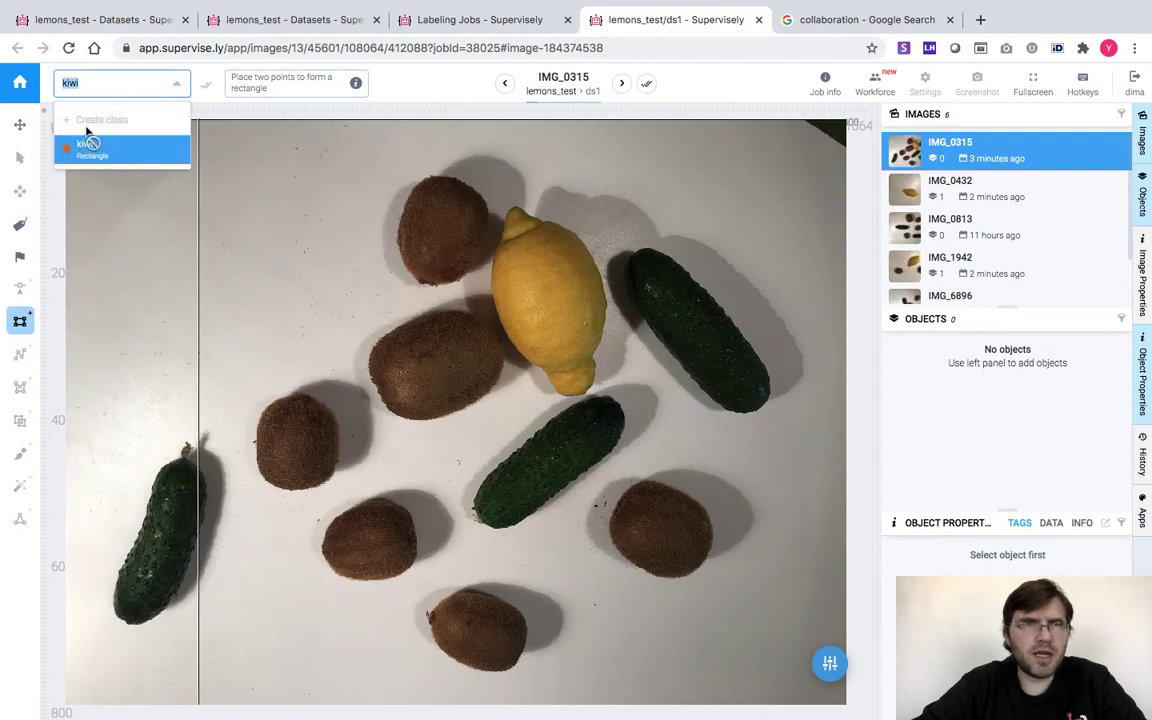
{"action": "left_click", "coordinate": [178, 88]}
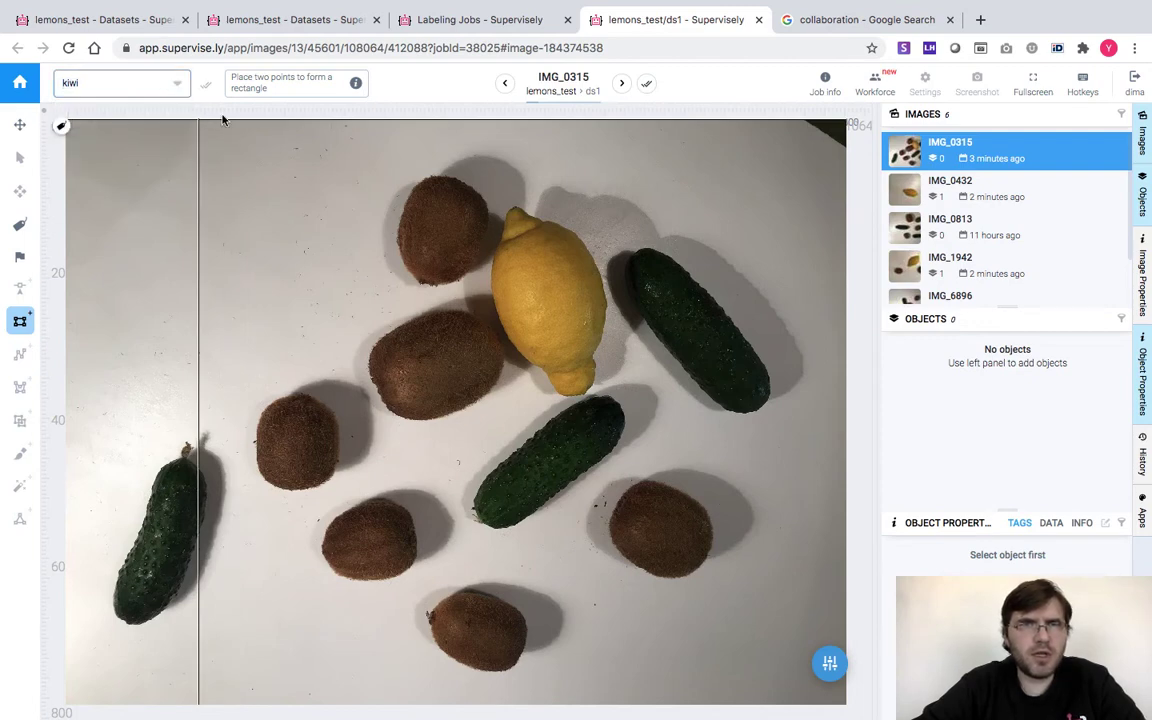
{"action": "left_click", "coordinate": [399, 176]}
{"action": "left_click", "coordinate": [488, 289]}
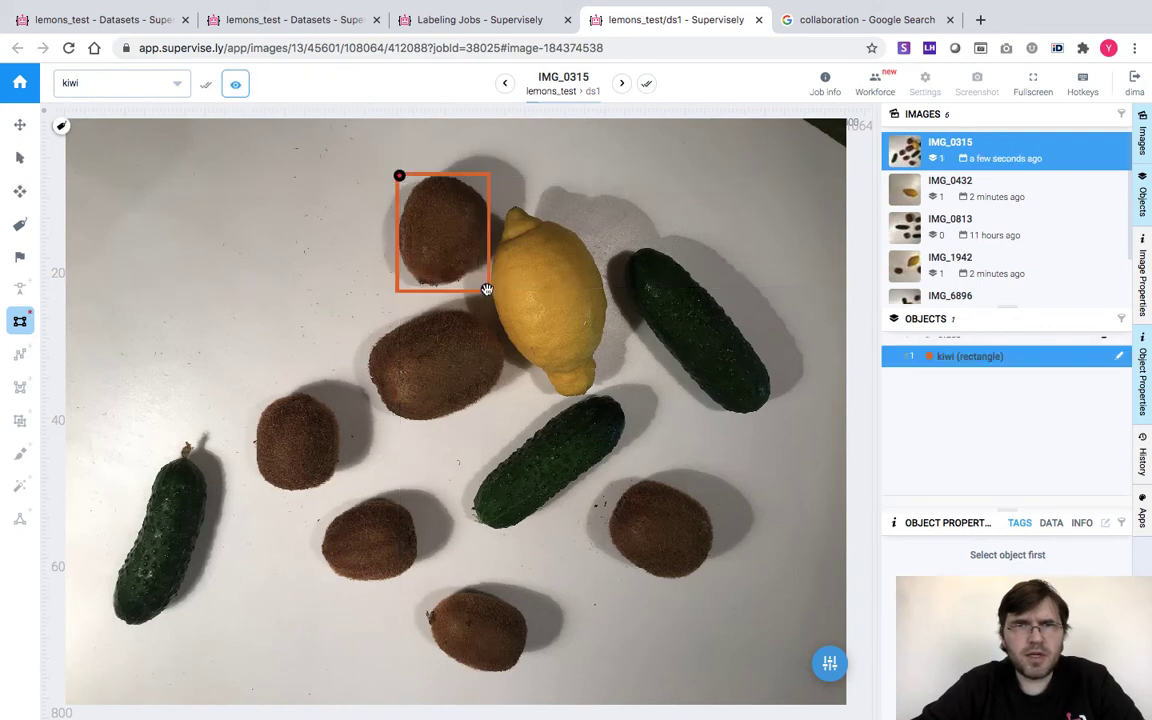
{"action": "left_click_drag", "start_coordinate": [487, 290], "coordinate": [487, 285]}
{"action": "key", "text": "space"}
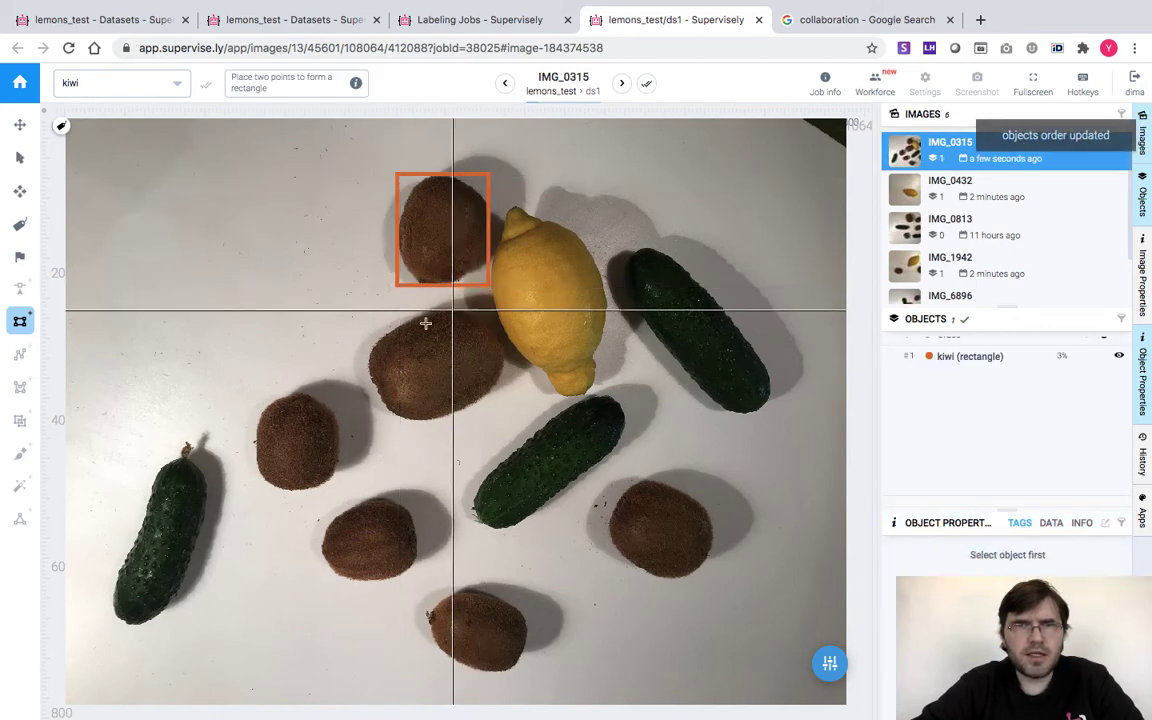
Box three more kiwis: the large one left of the lemon, left-centre, and lower-left
{"action": "left_click", "coordinate": [372, 311]}
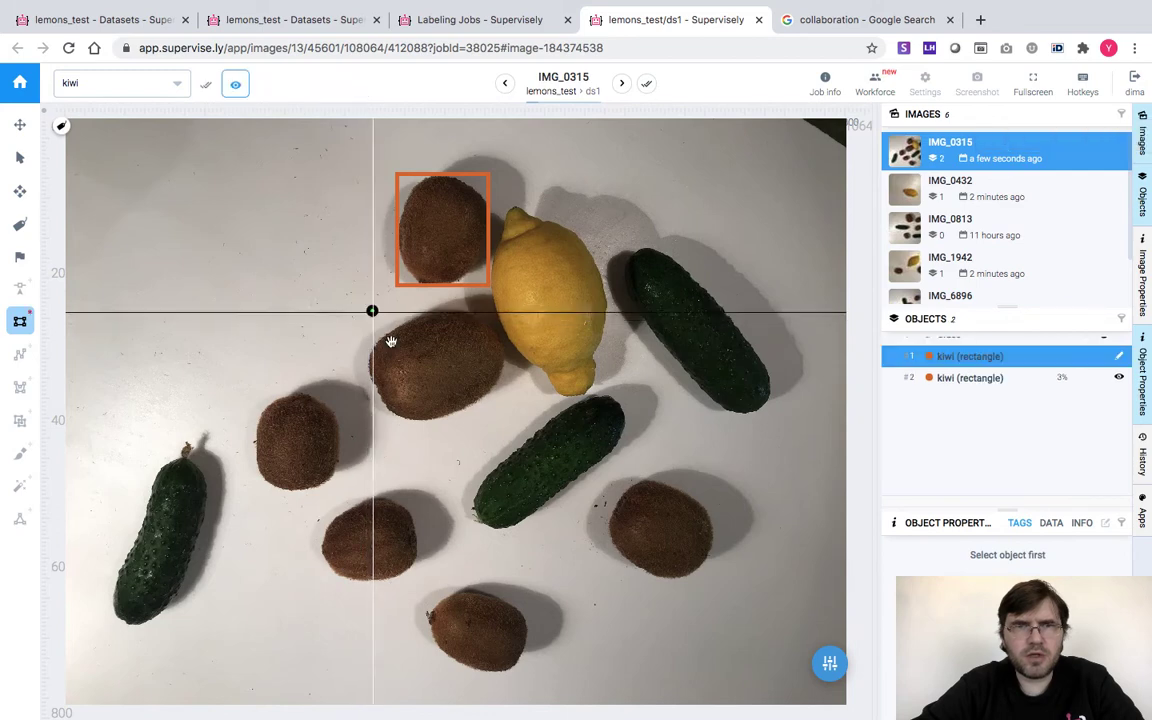
{"action": "left_click", "coordinate": [503, 416]}
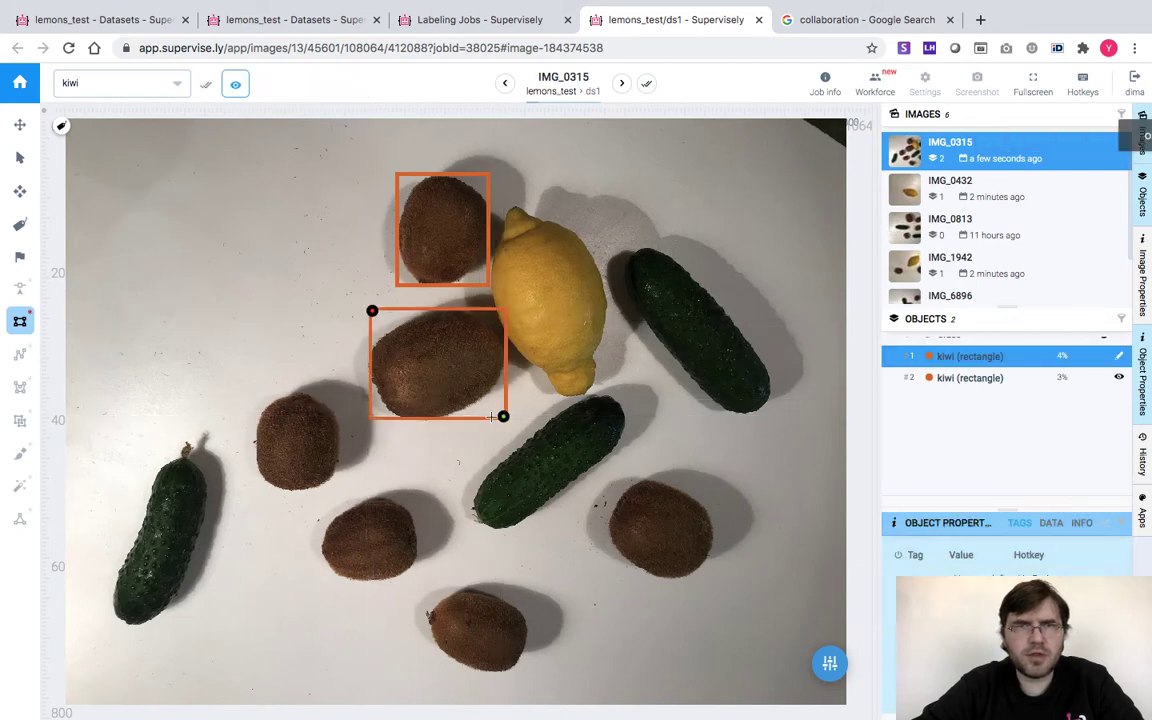
{"action": "key", "text": "space"}
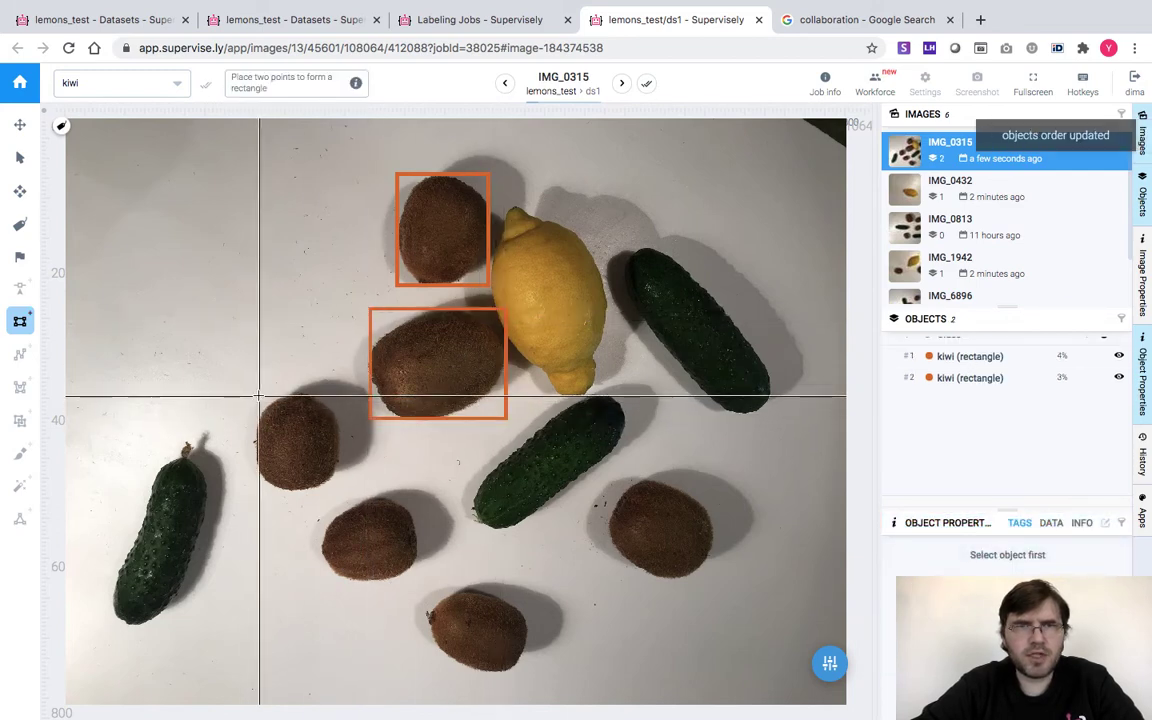
{"action": "left_click", "coordinate": [259, 397]}
{"action": "left_click", "coordinate": [337, 487]}
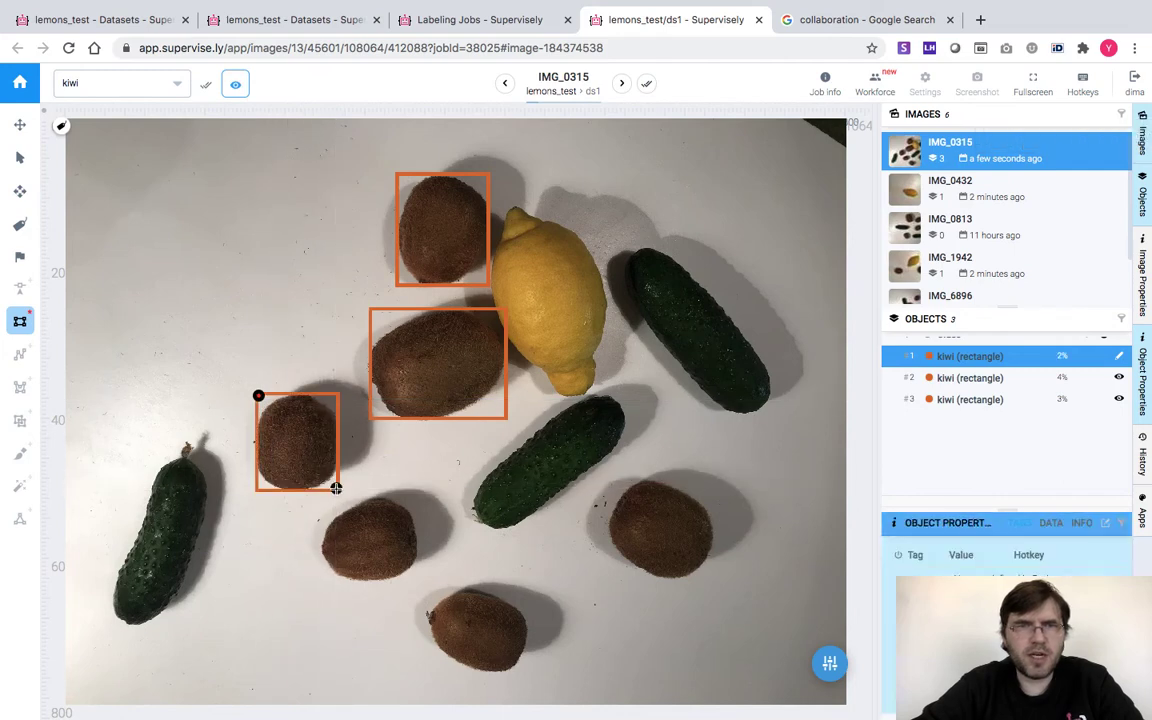
{"action": "key", "text": "space"}
{"action": "left_click", "coordinate": [320, 500]}
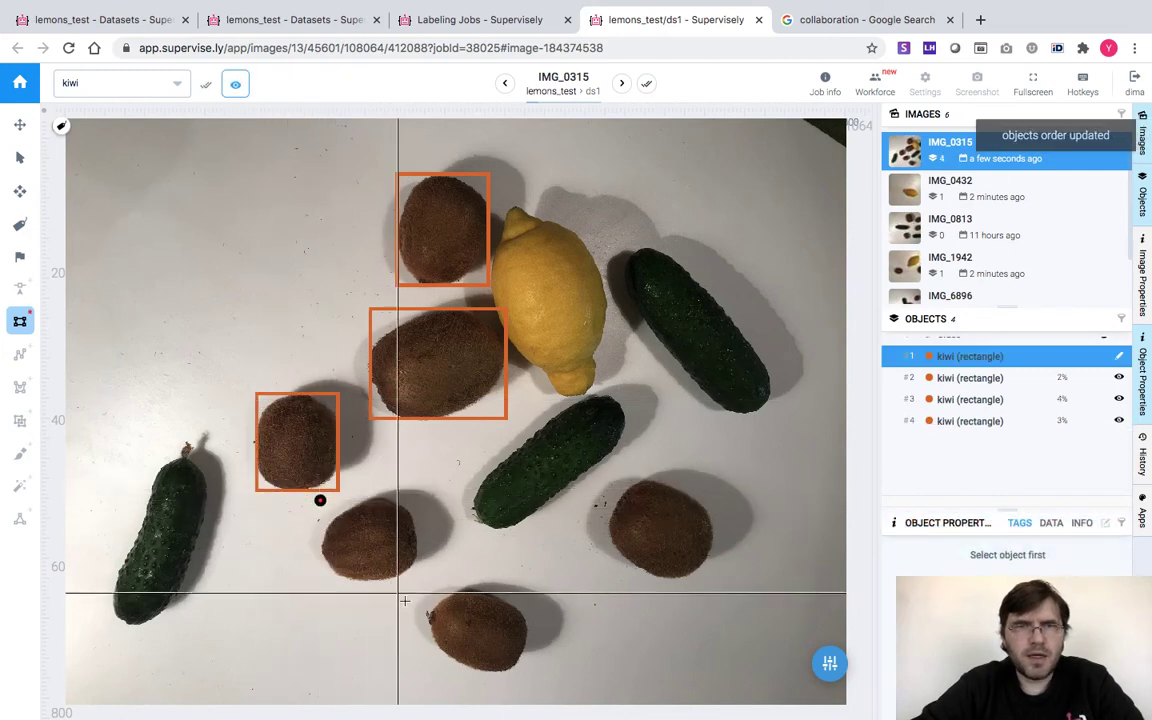
{"action": "left_click", "coordinate": [417, 580]}
{"action": "key", "text": "space"}
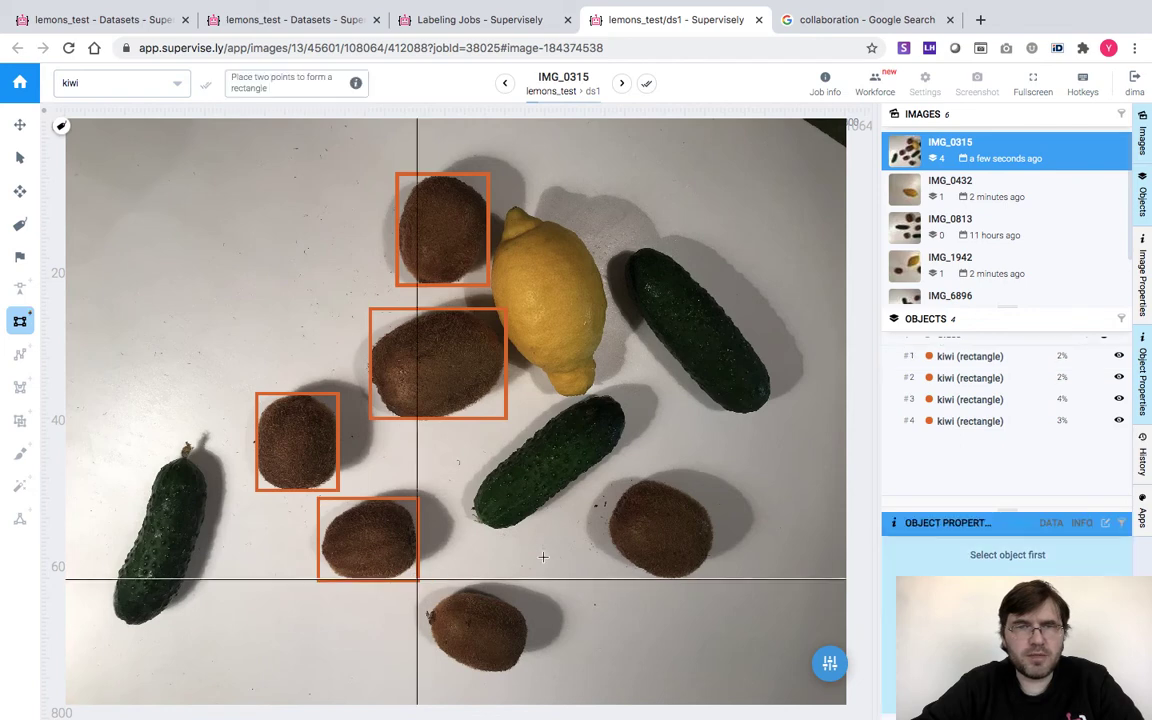
Box the lower-right and bottom-centre kiwis, confirm IMG_0315 and the next image, and close the tool
{"action": "left_click", "coordinate": [613, 479]}
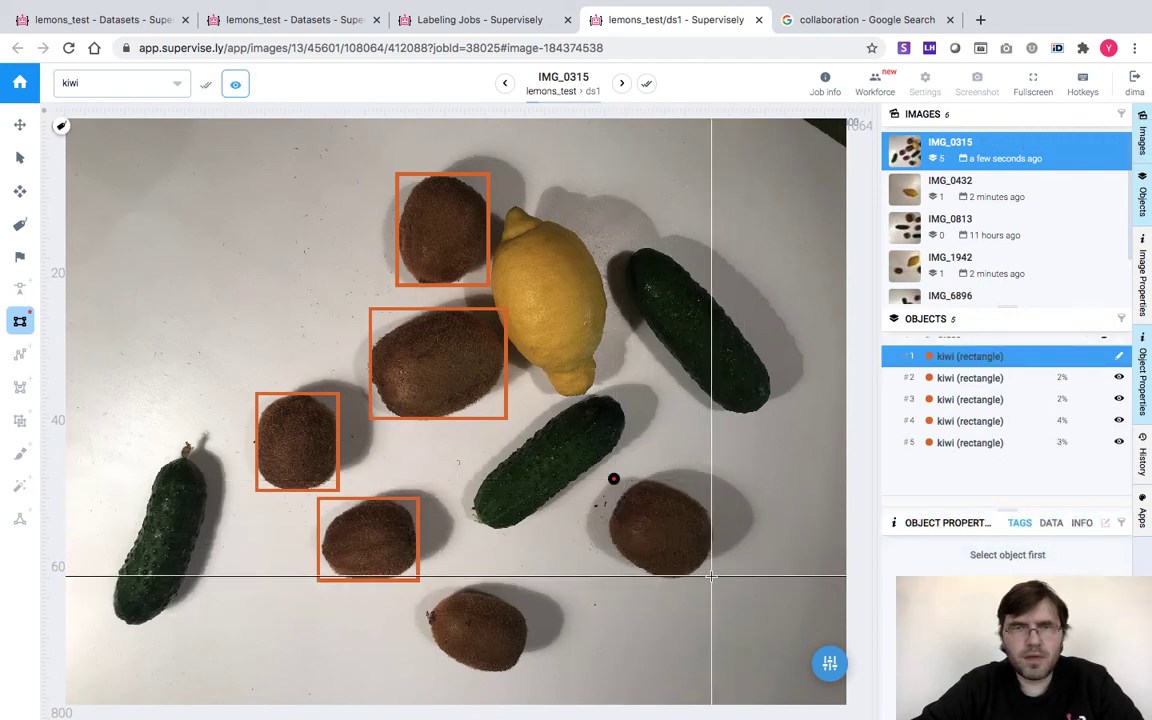
{"action": "left_click", "coordinate": [712, 576]}
{"action": "key", "text": "space"}
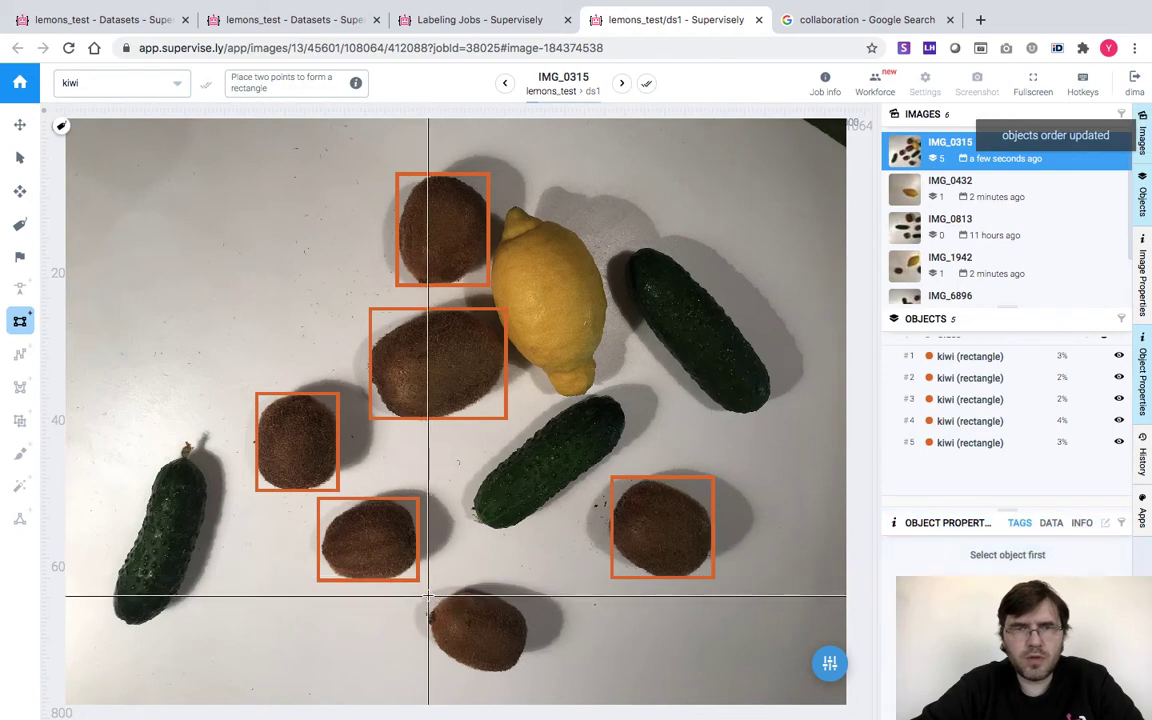
{"action": "left_click", "coordinate": [428, 590]}
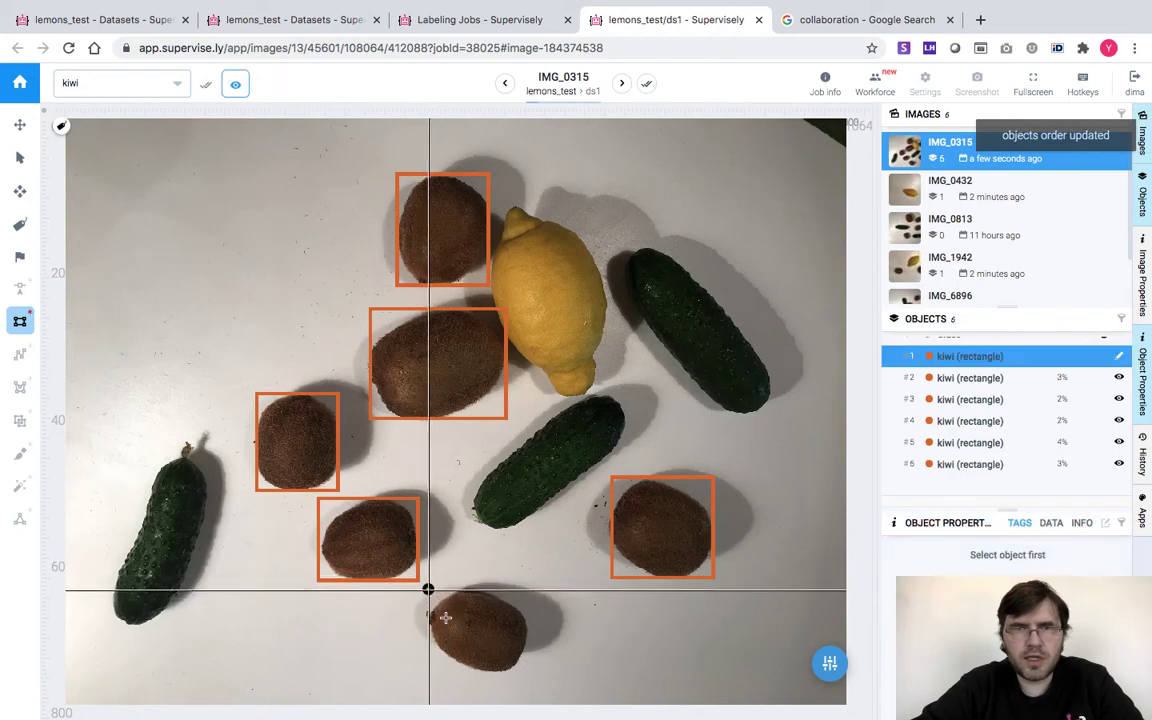
{"action": "left_click", "coordinate": [527, 672]}
{"action": "key", "text": "space"}
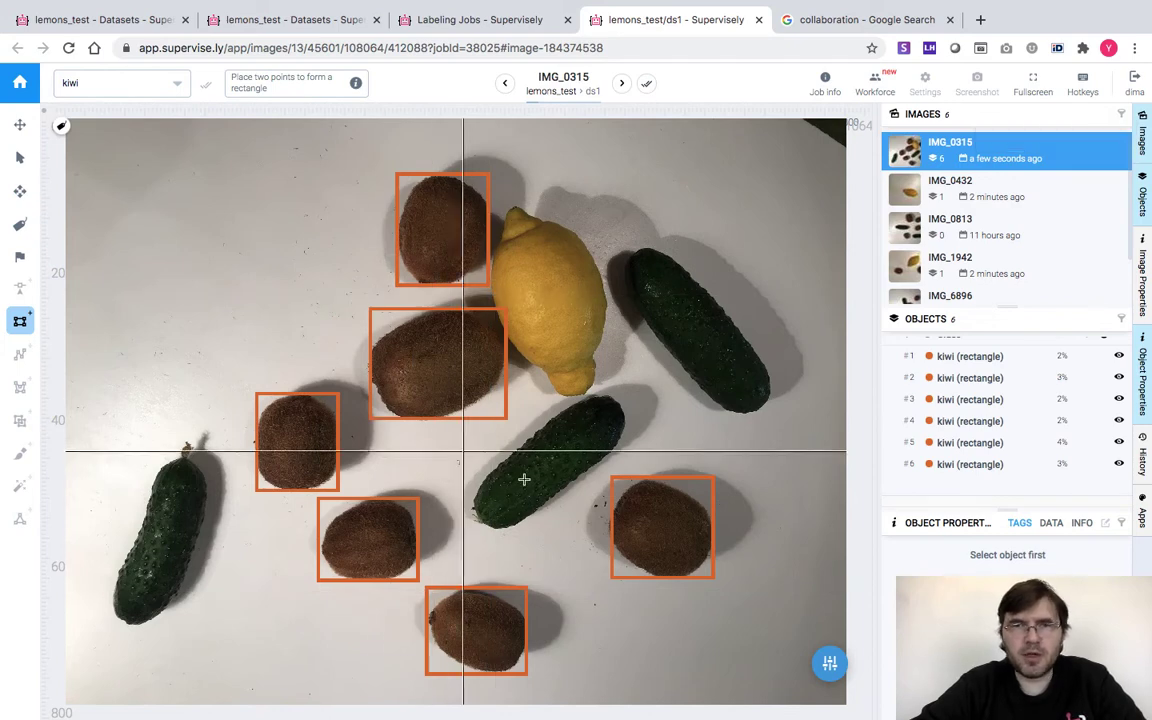
{"action": "left_click", "coordinate": [647, 87]}
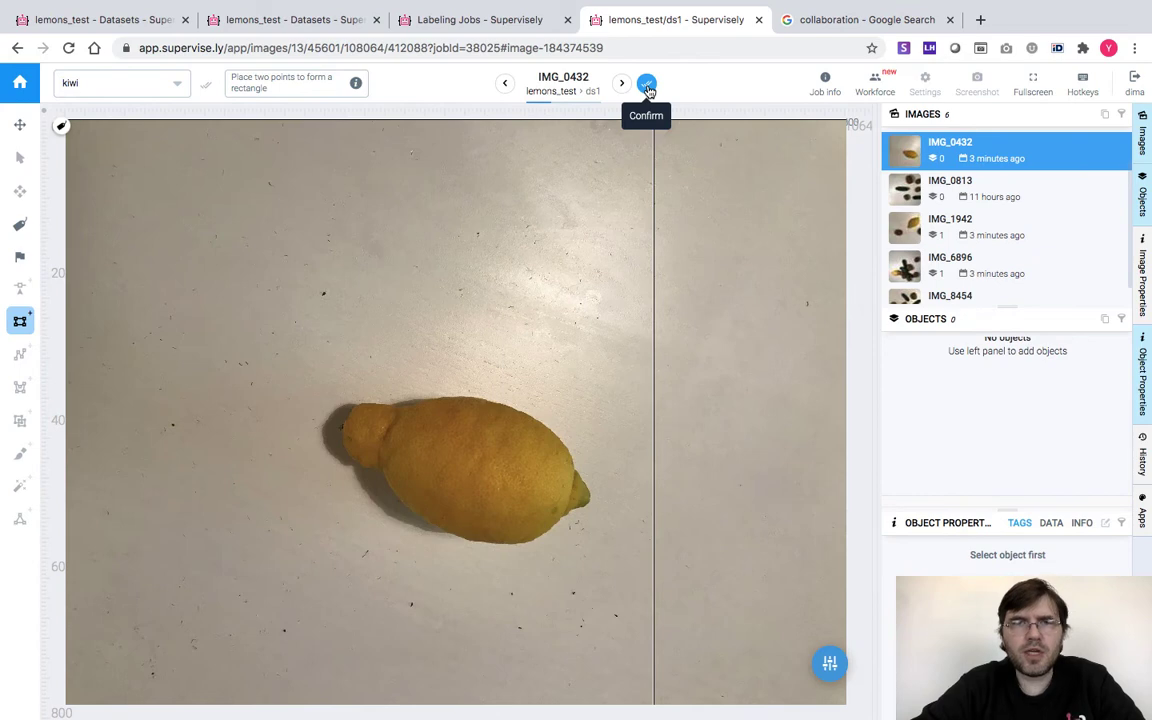
{"action": "left_click", "coordinate": [647, 87]}
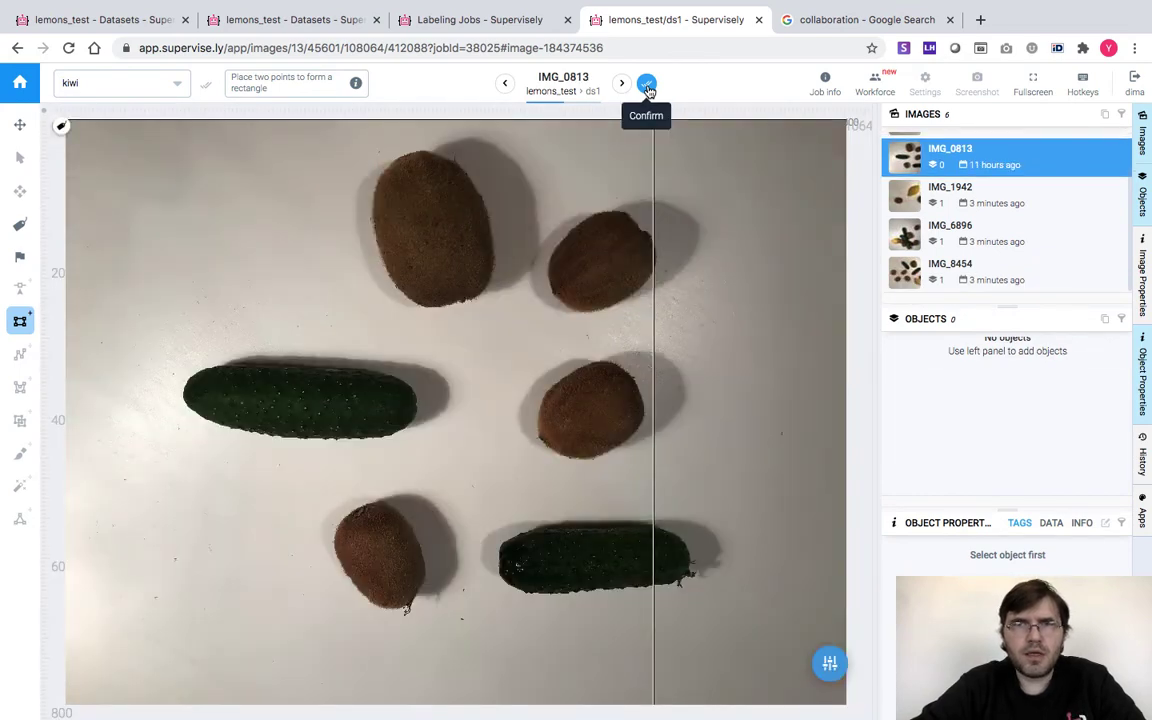
{"action": "left_click", "coordinate": [759, 20]}
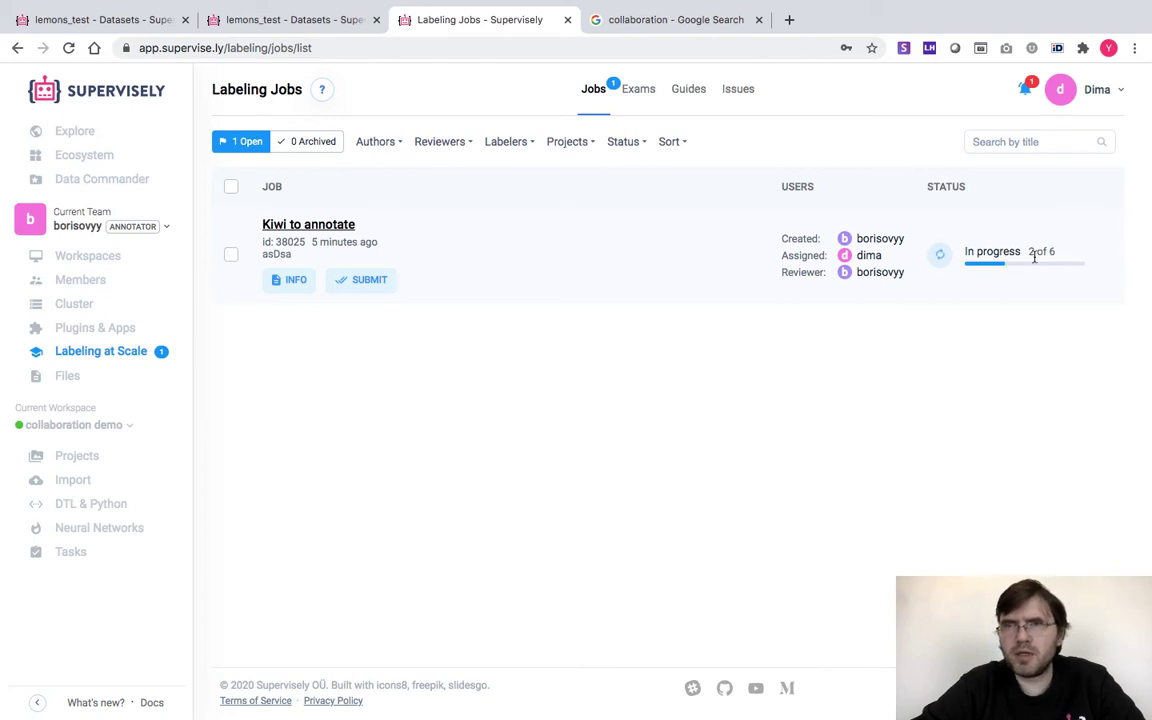
Submit the Kiwi to annotate job for review, then log out and sign in with the reviewer's saved login
{"action": "left_click", "coordinate": [378, 284]}
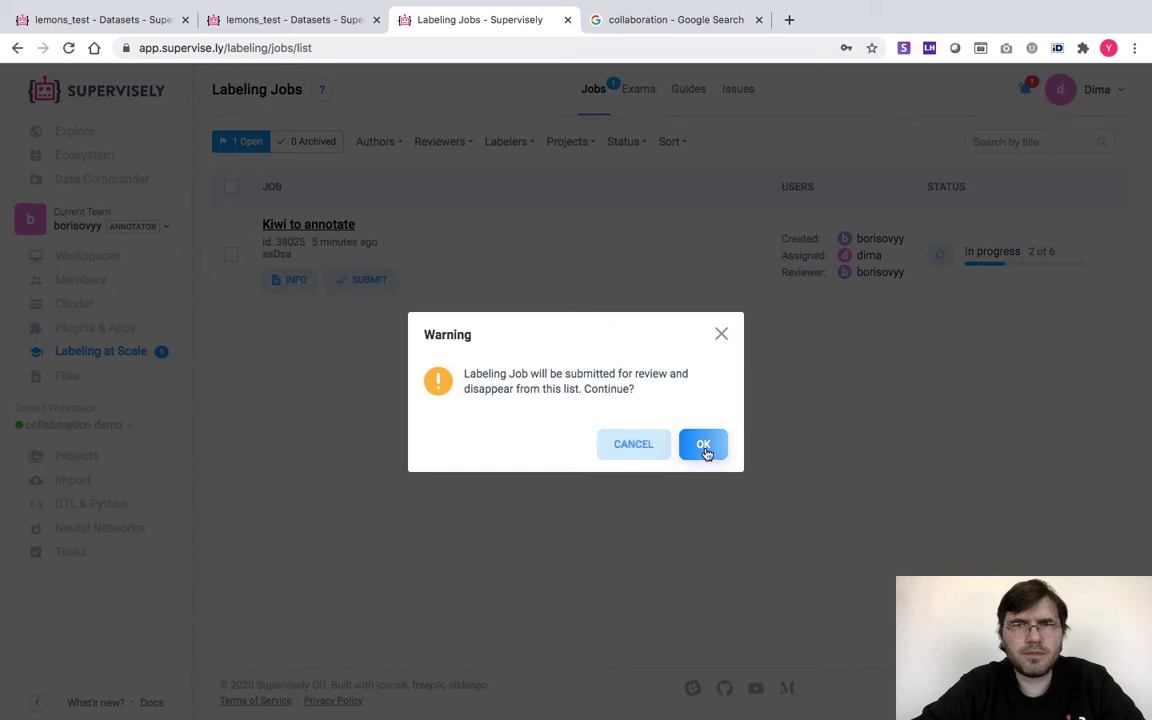
{"action": "left_click", "coordinate": [704, 447]}
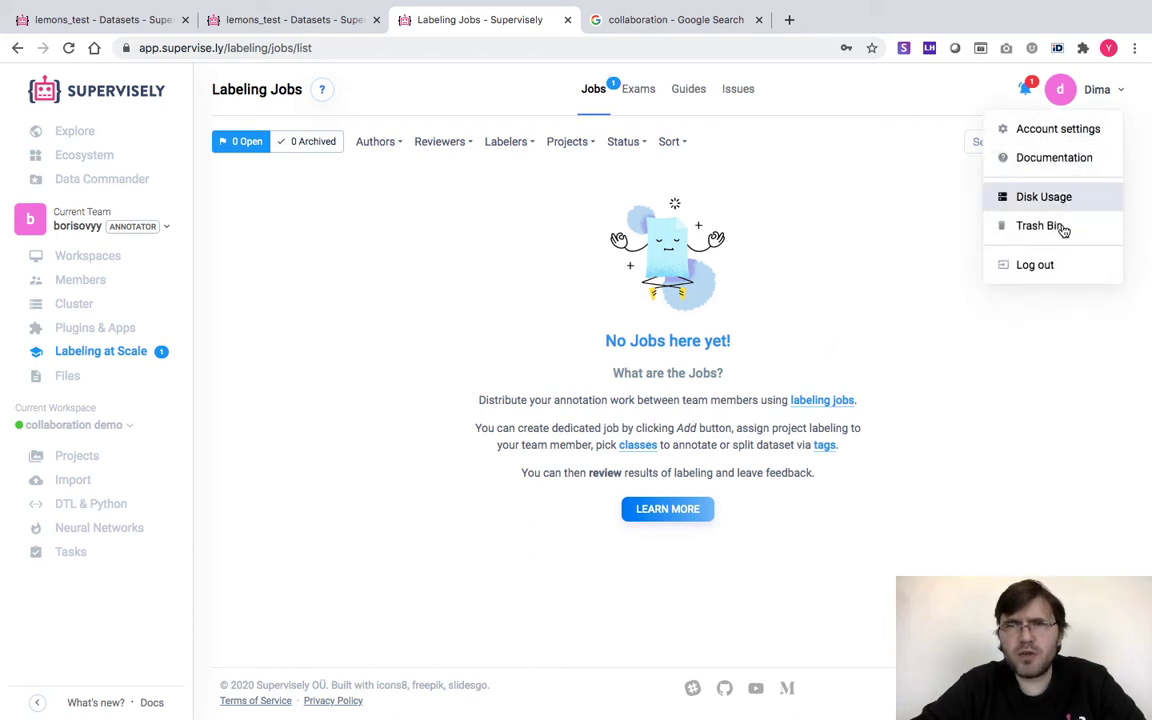
{"action": "left_click", "coordinate": [1049, 273]}
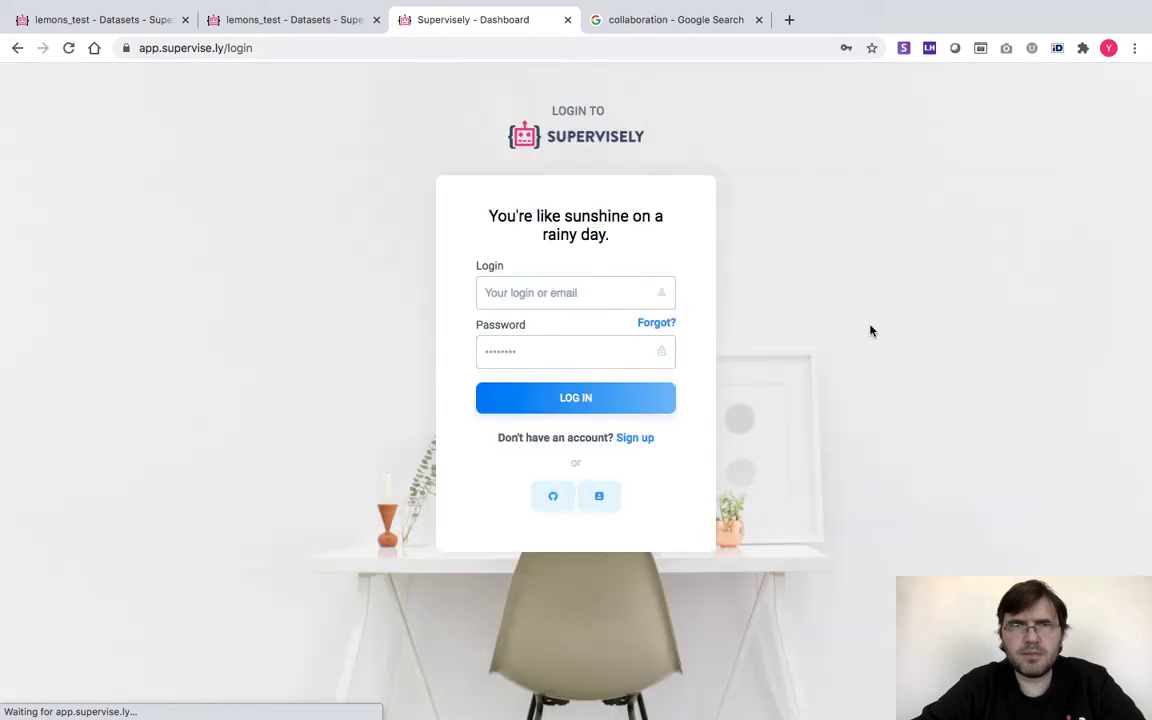
{"action": "left_click", "coordinate": [491, 289]}
{"action": "left_click", "coordinate": [527, 418]}
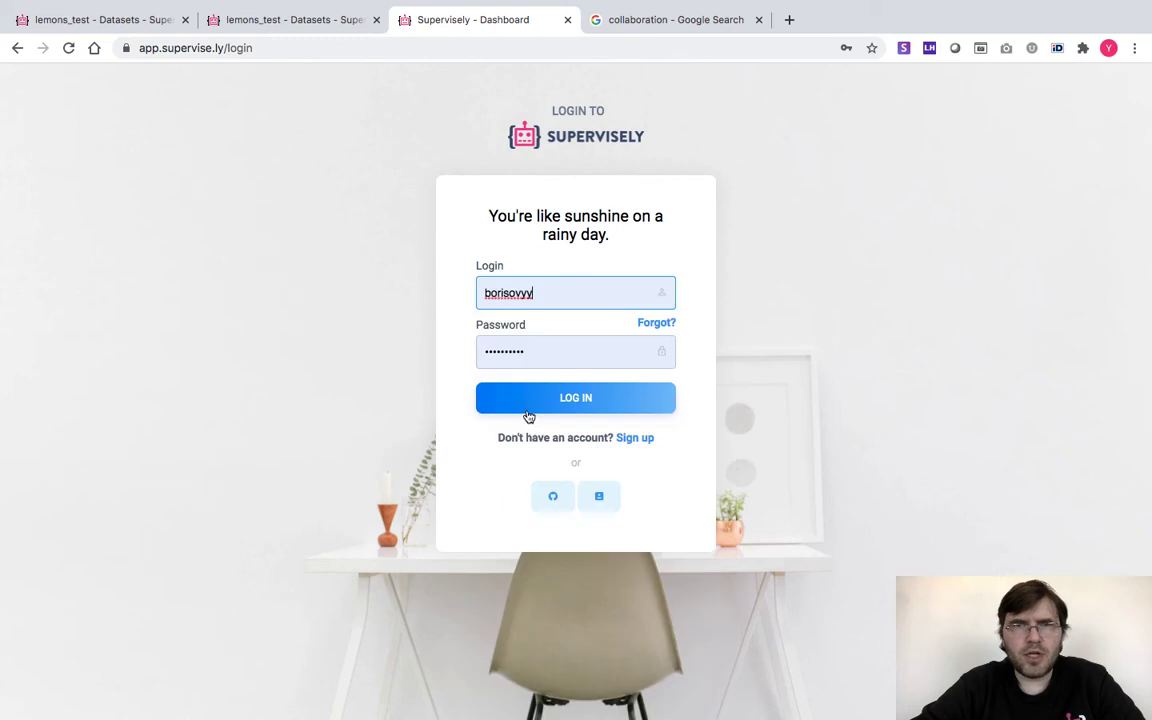
{"action": "left_click", "coordinate": [560, 398]}
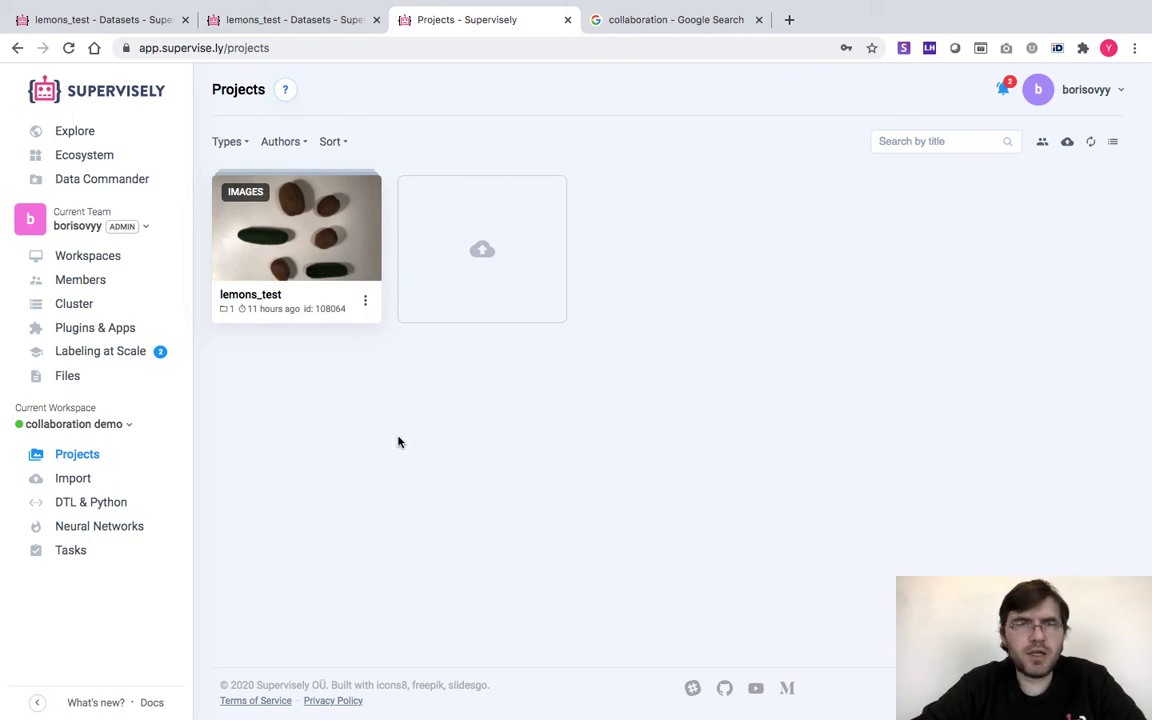
Open lemons_test > ds1, select IMG_0315 with its seven boxes, and open the Settings panel
{"action": "left_click", "coordinate": [329, 241]}
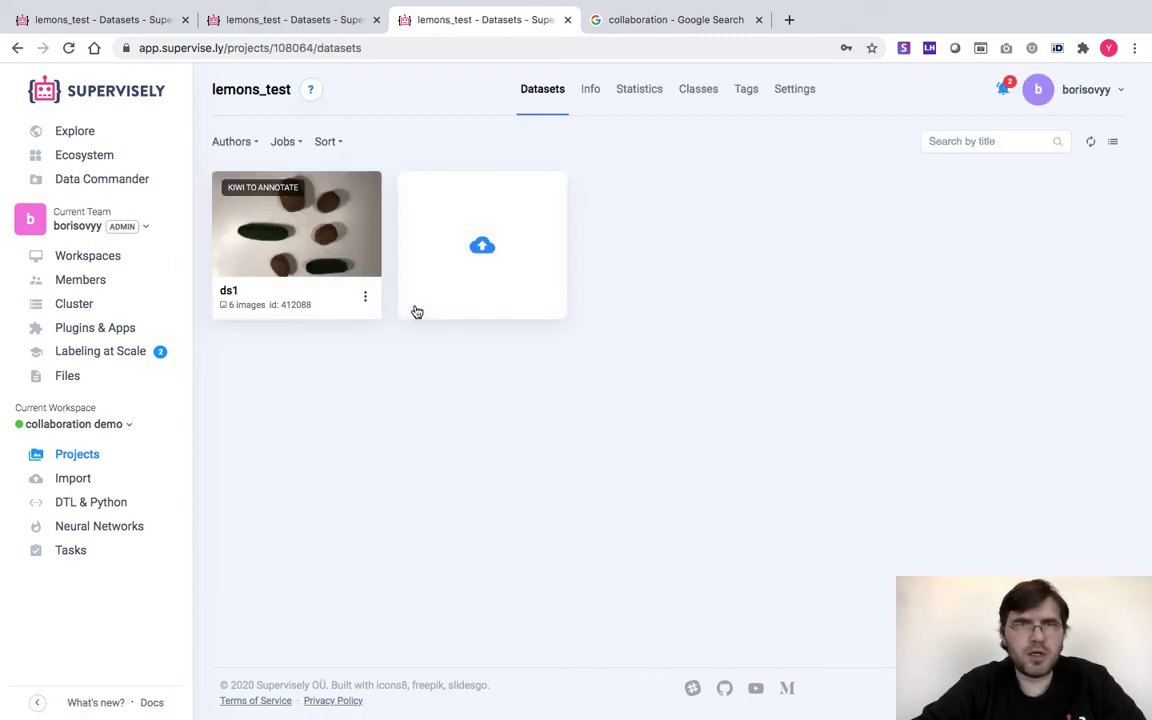
{"action": "left_click", "coordinate": [309, 251]}
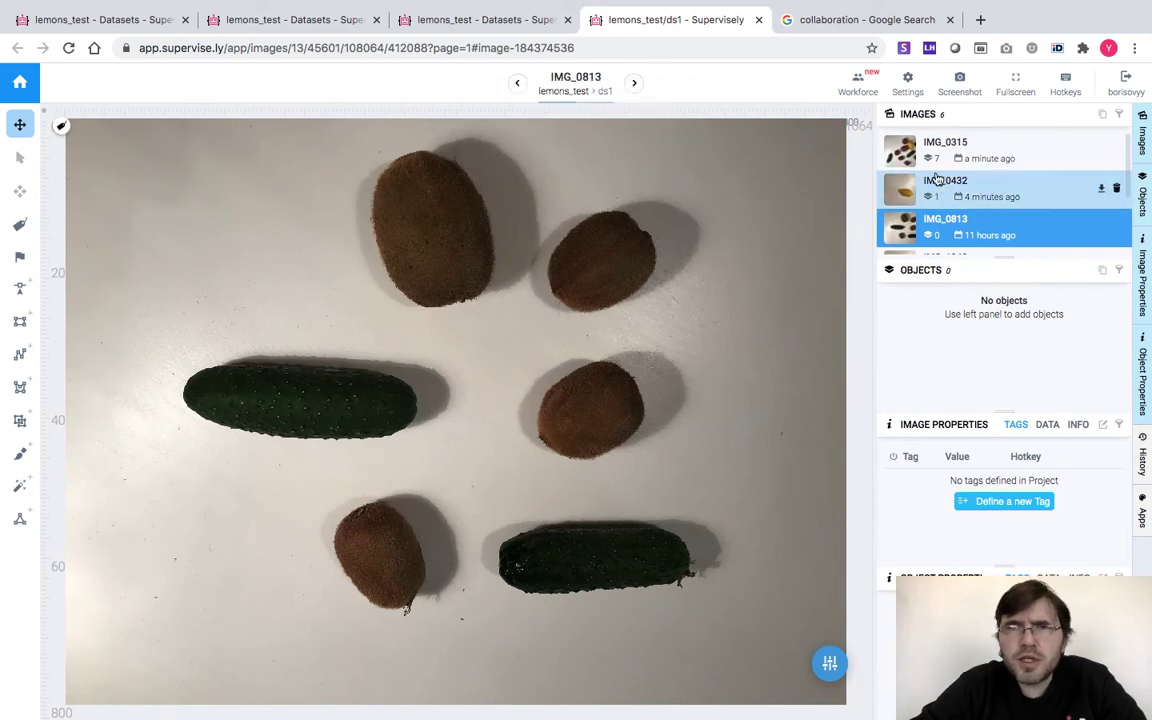
{"action": "left_click", "coordinate": [901, 152]}
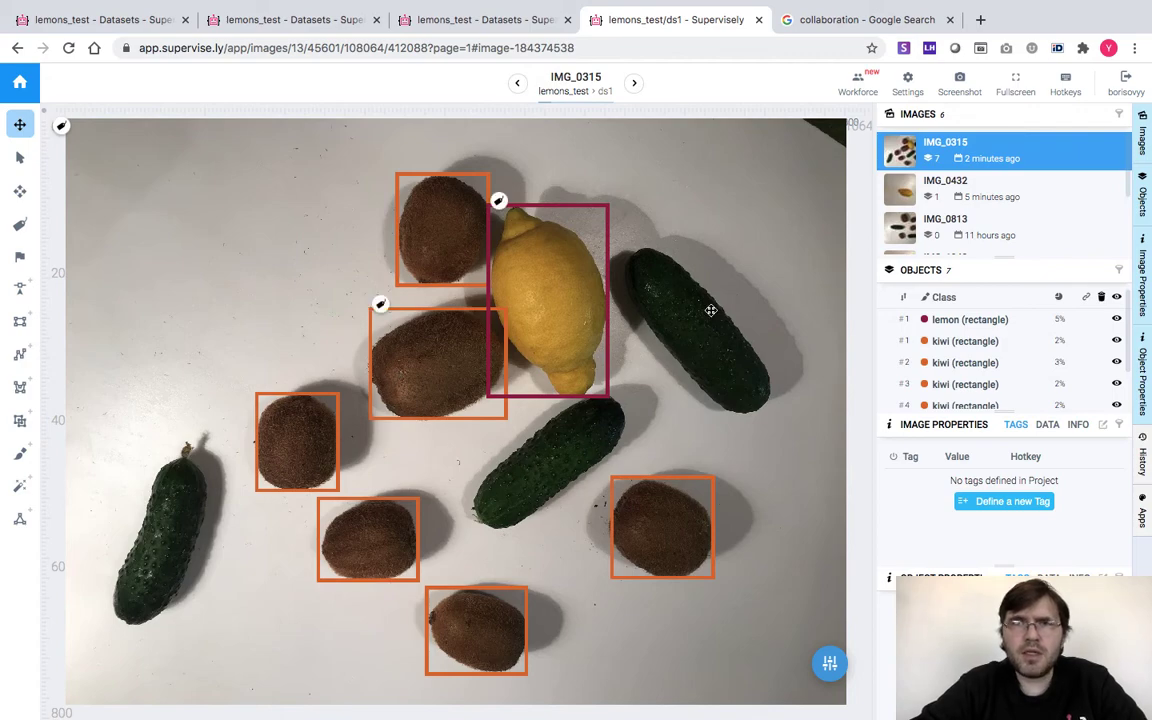
{"action": "left_click", "coordinate": [907, 80]}
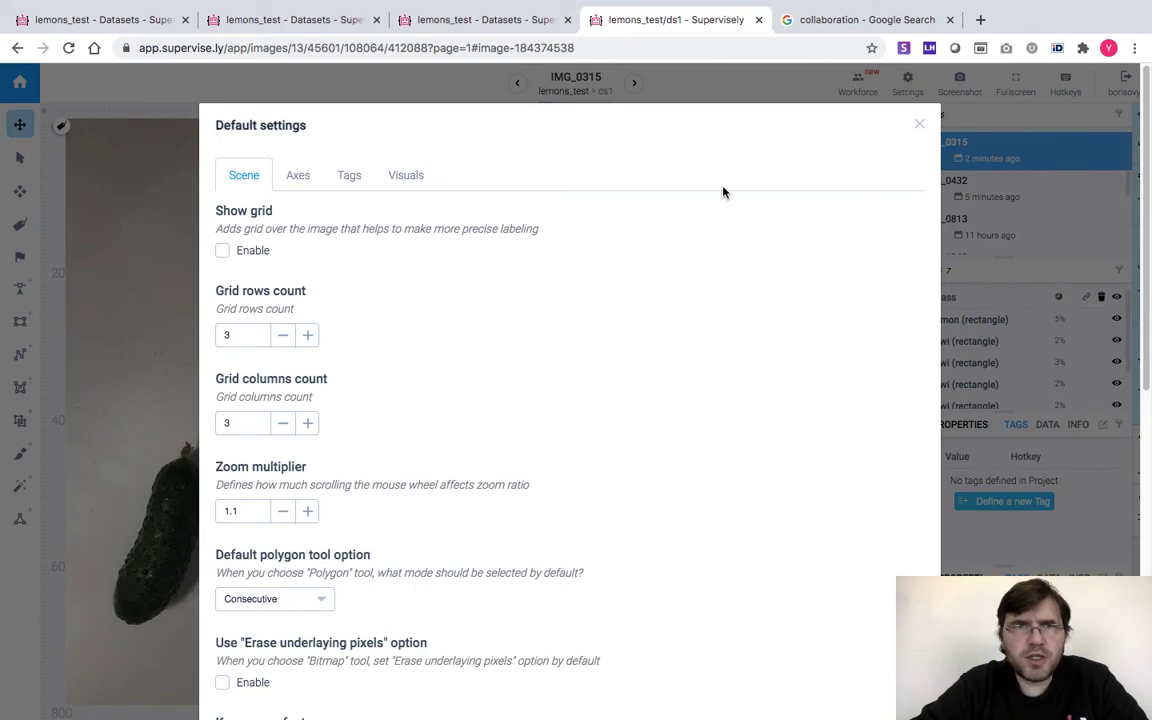
Enable Display author in the Tags settings, save, and show author labels on IMG_0315's boxes
{"action": "left_click", "coordinate": [352, 176]}
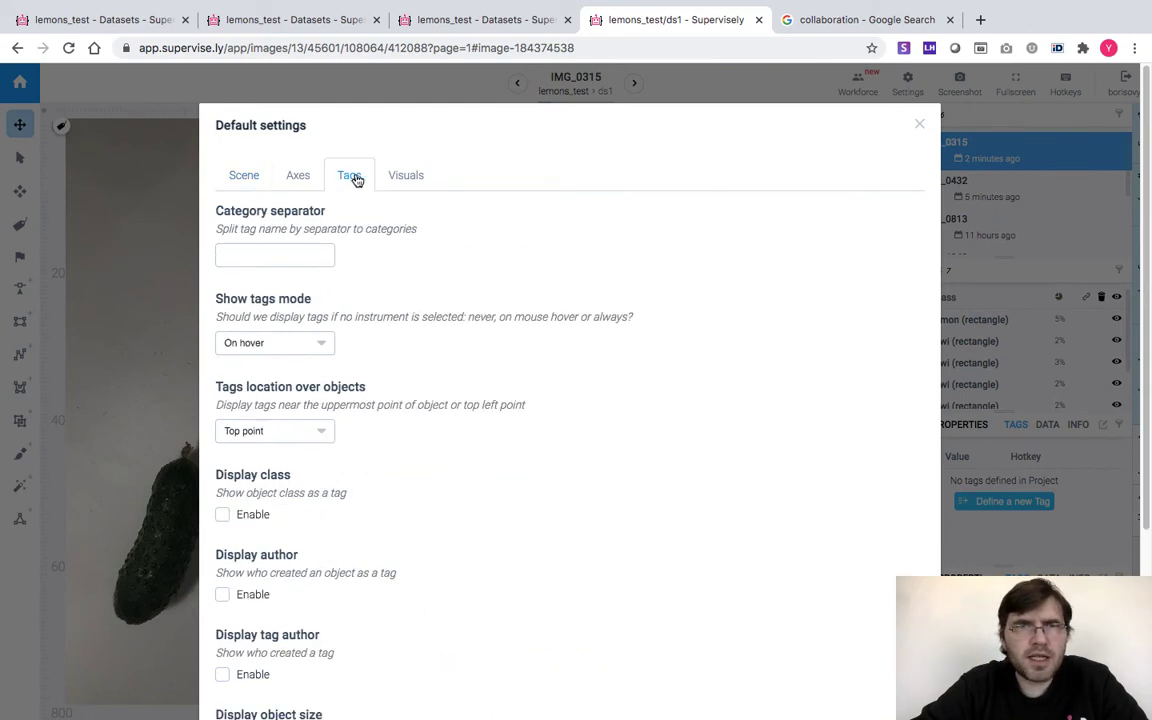
{"action": "scroll", "coordinate": [383, 314], "scroll_direction": "down", "scroll_amount": 4}
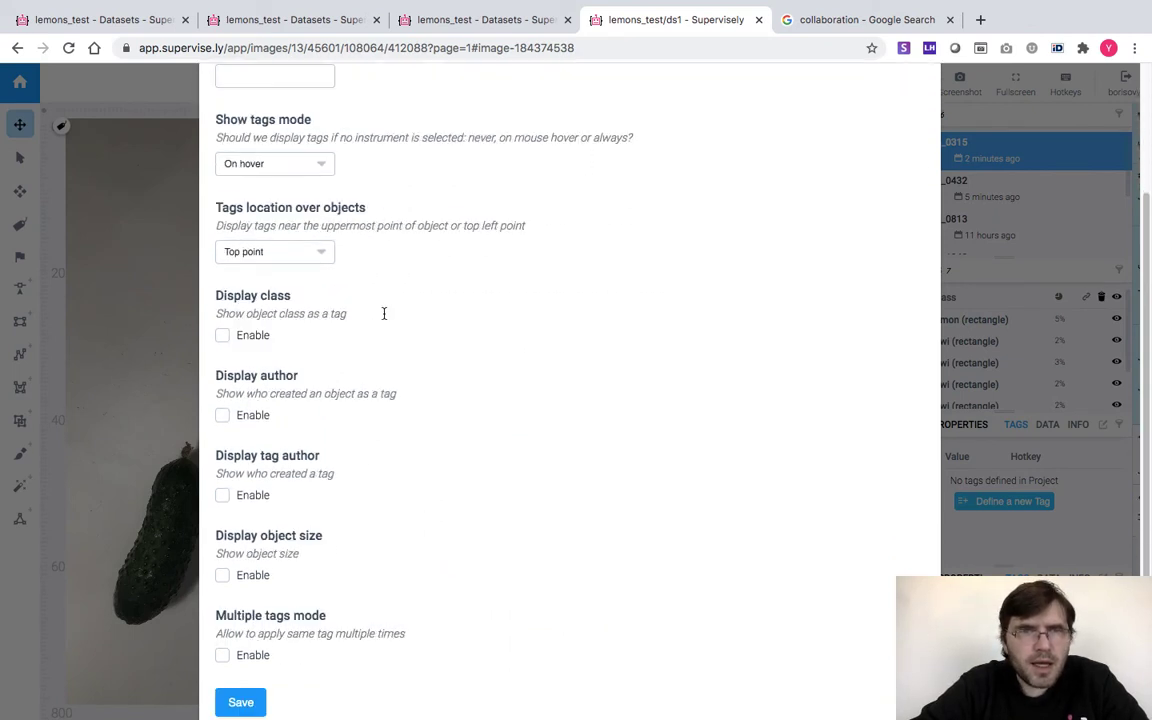
{"action": "scroll", "coordinate": [312, 481], "scroll_direction": "up", "scroll_amount": 1}
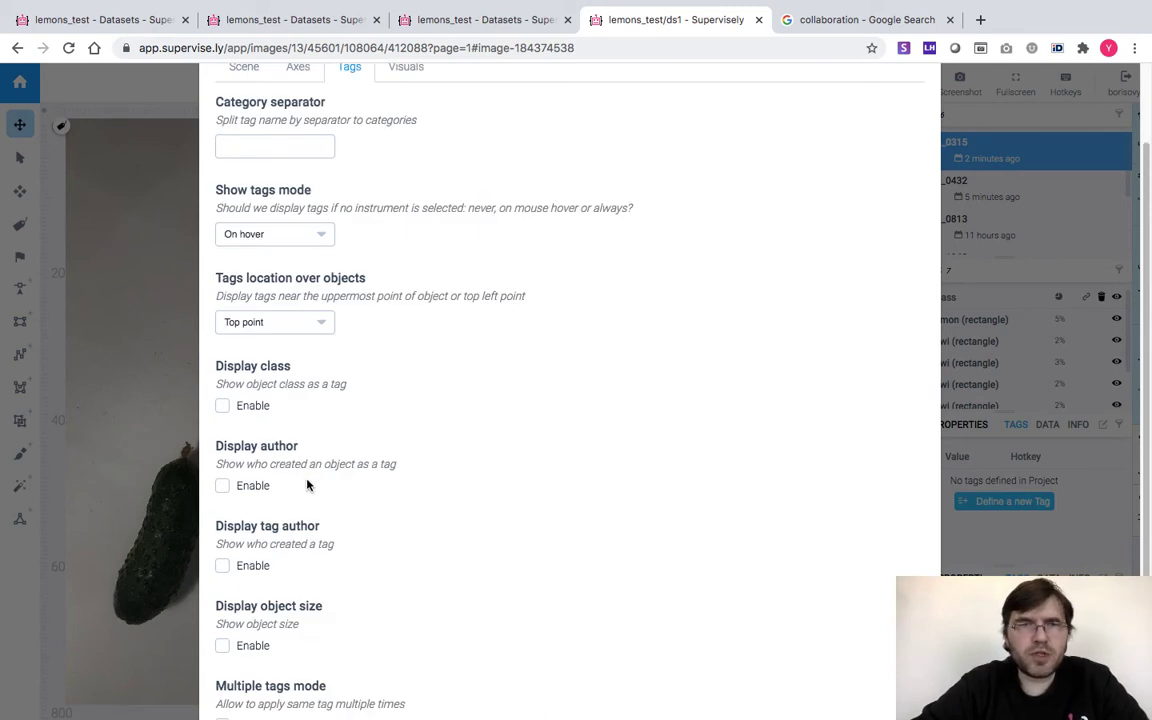
{"action": "left_click", "coordinate": [223, 486]}
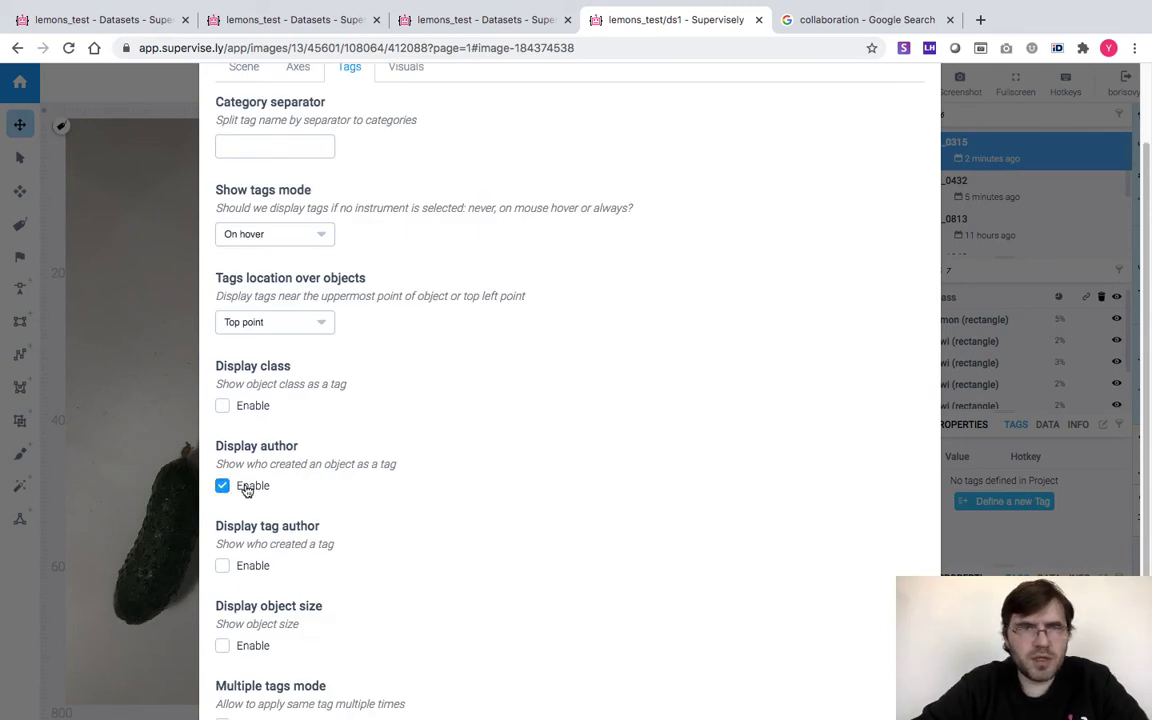
{"action": "scroll", "coordinate": [247, 490], "scroll_direction": "down", "scroll_amount": 3}
{"action": "left_click", "coordinate": [247, 618]}
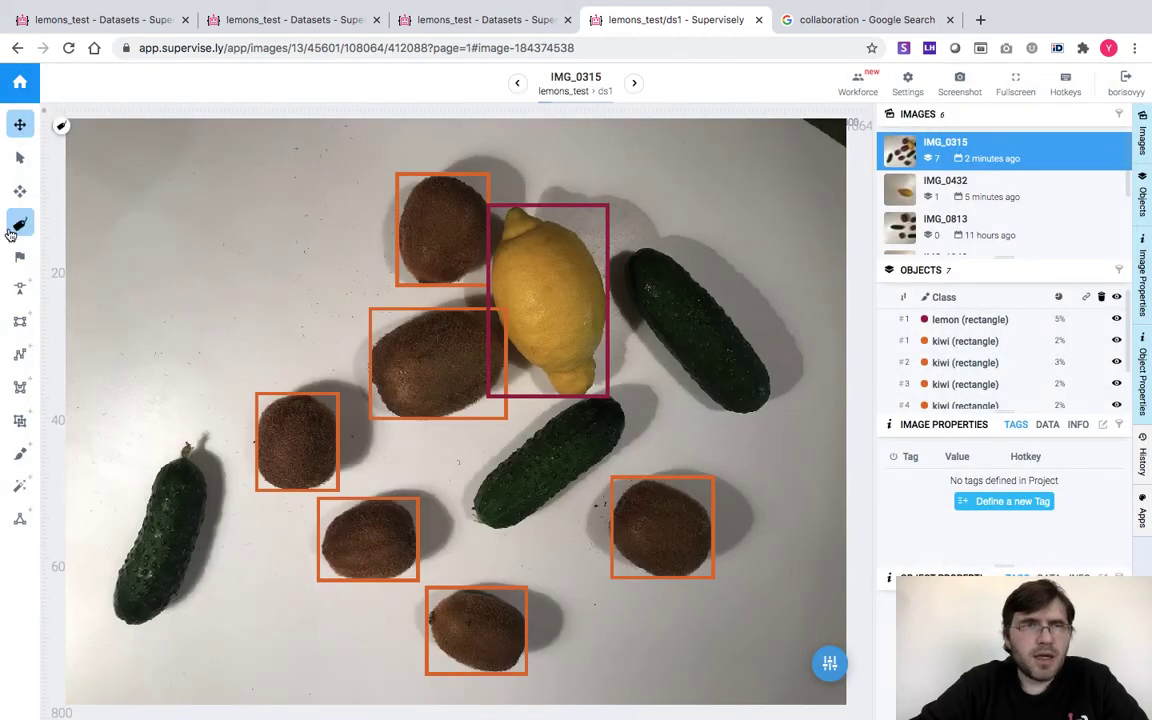
{"action": "left_click", "coordinate": [22, 226]}
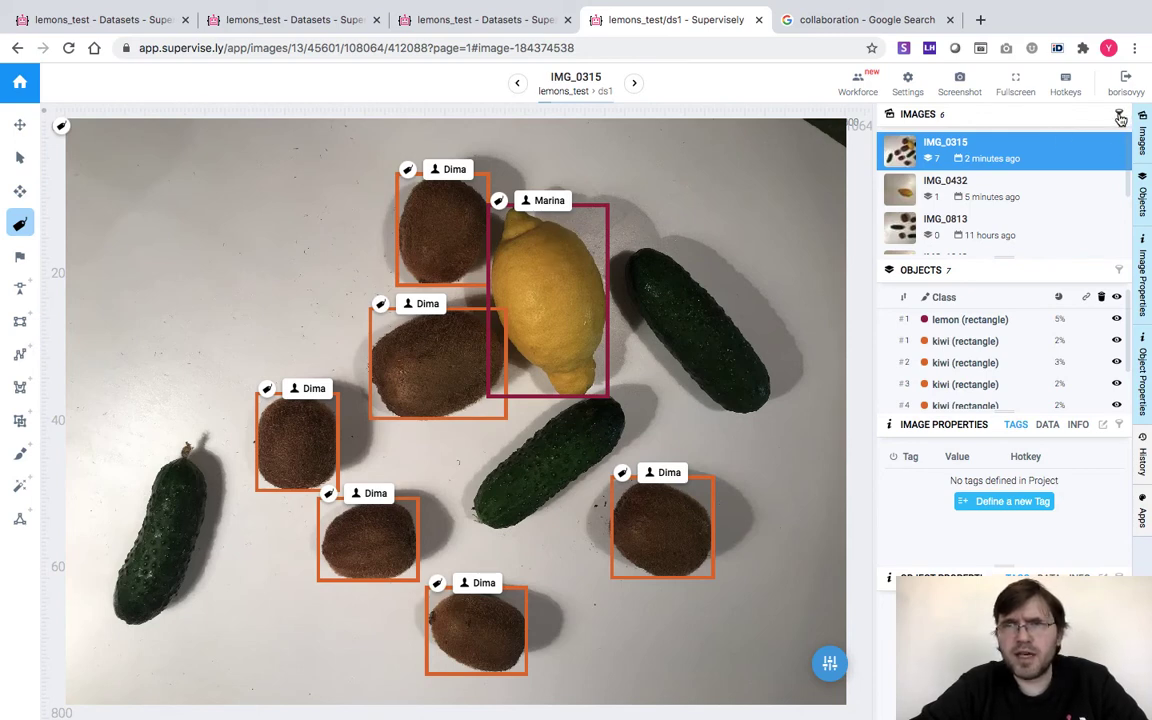
{"action": "left_click", "coordinate": [1120, 116]}
Add and apply an Objects by annotator filter for the kiwi annotator, leaving only IMG_0315
{"action": "left_click", "coordinate": [941, 140]}
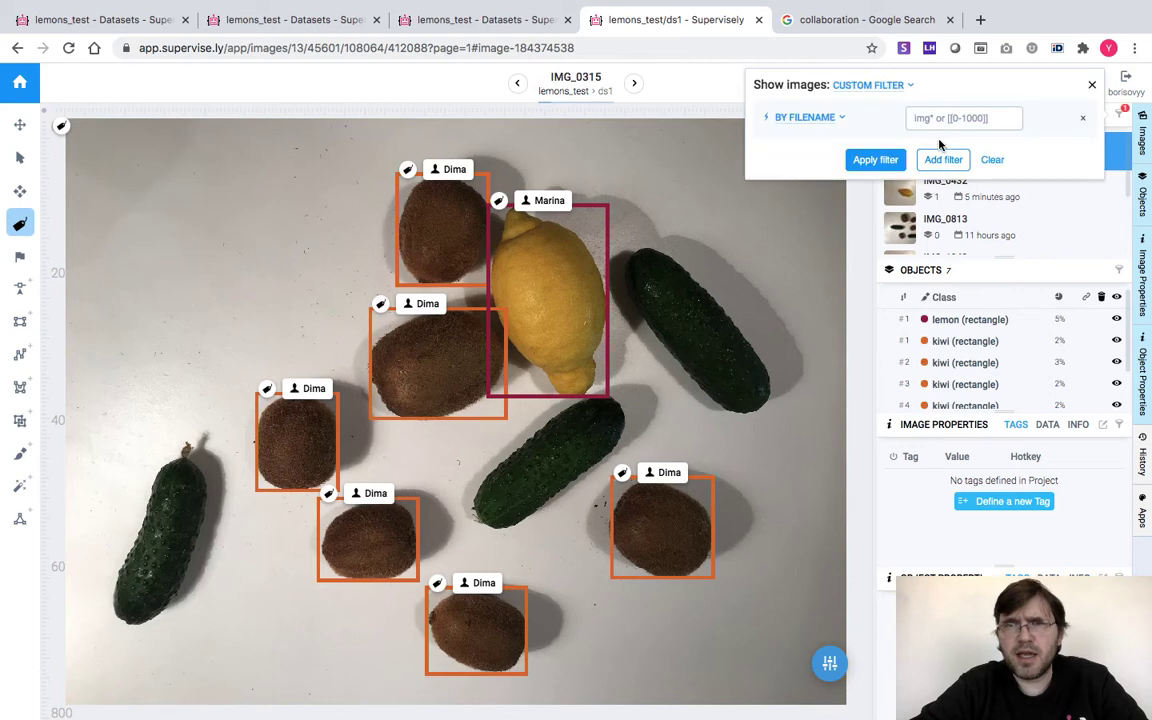
{"action": "left_click", "coordinate": [840, 118]}
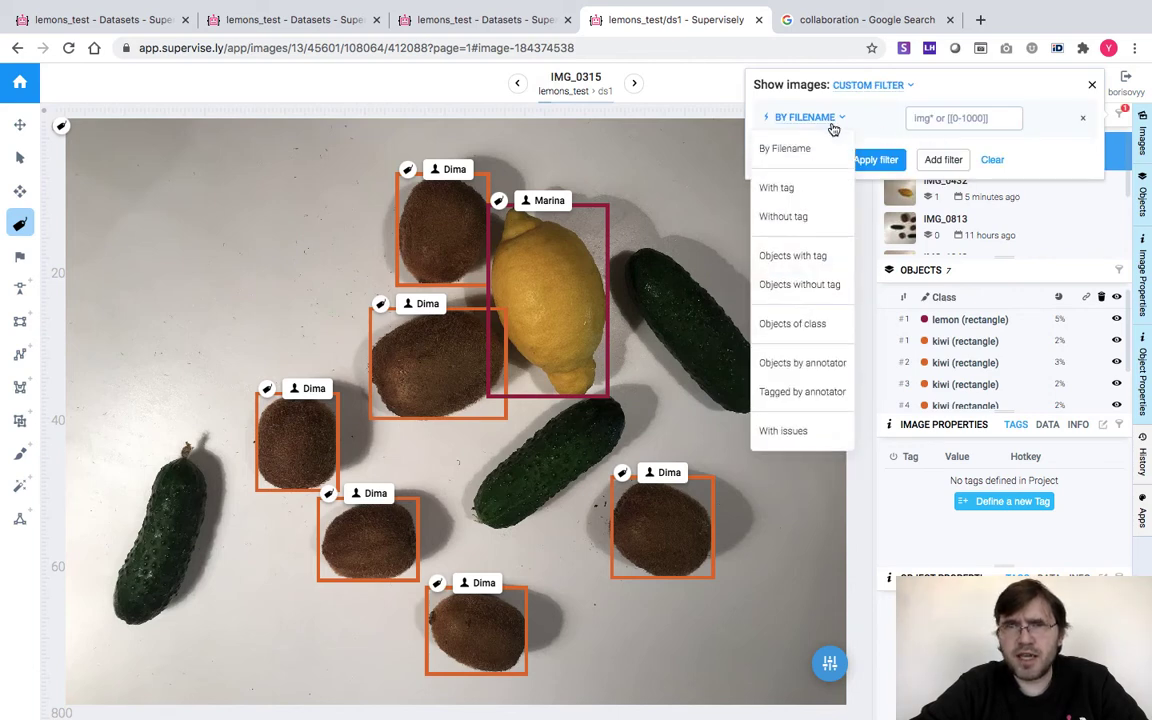
{"action": "left_click", "coordinate": [799, 363]}
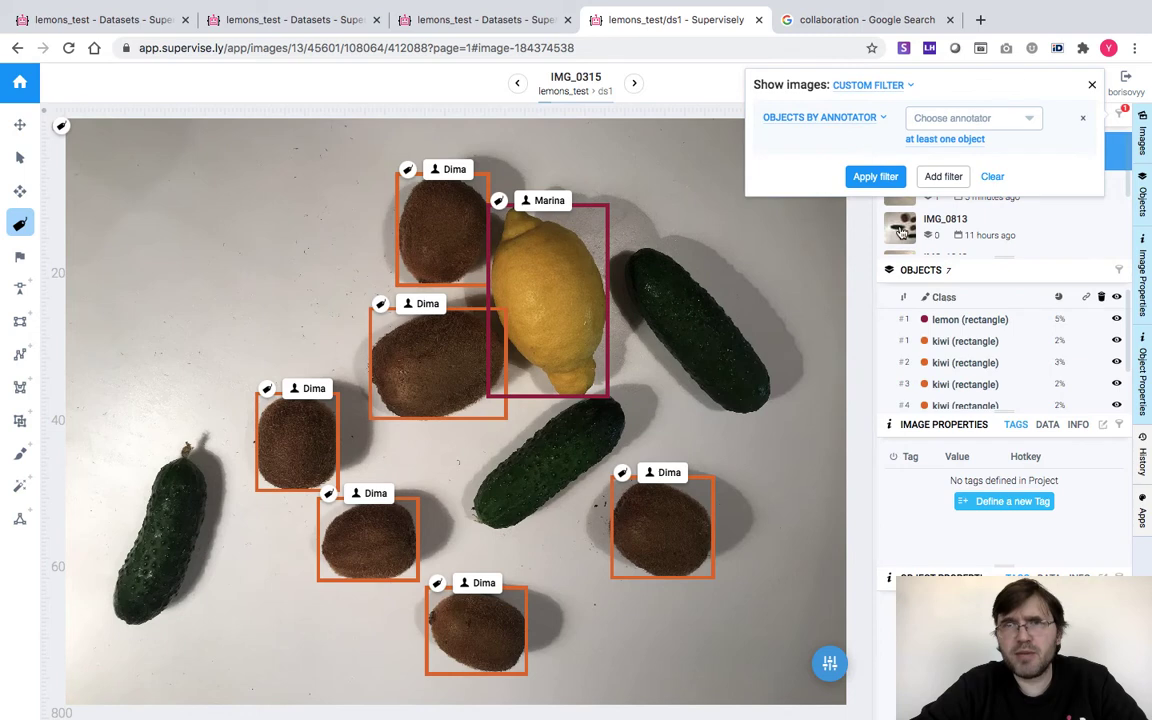
{"action": "left_click", "coordinate": [945, 123]}
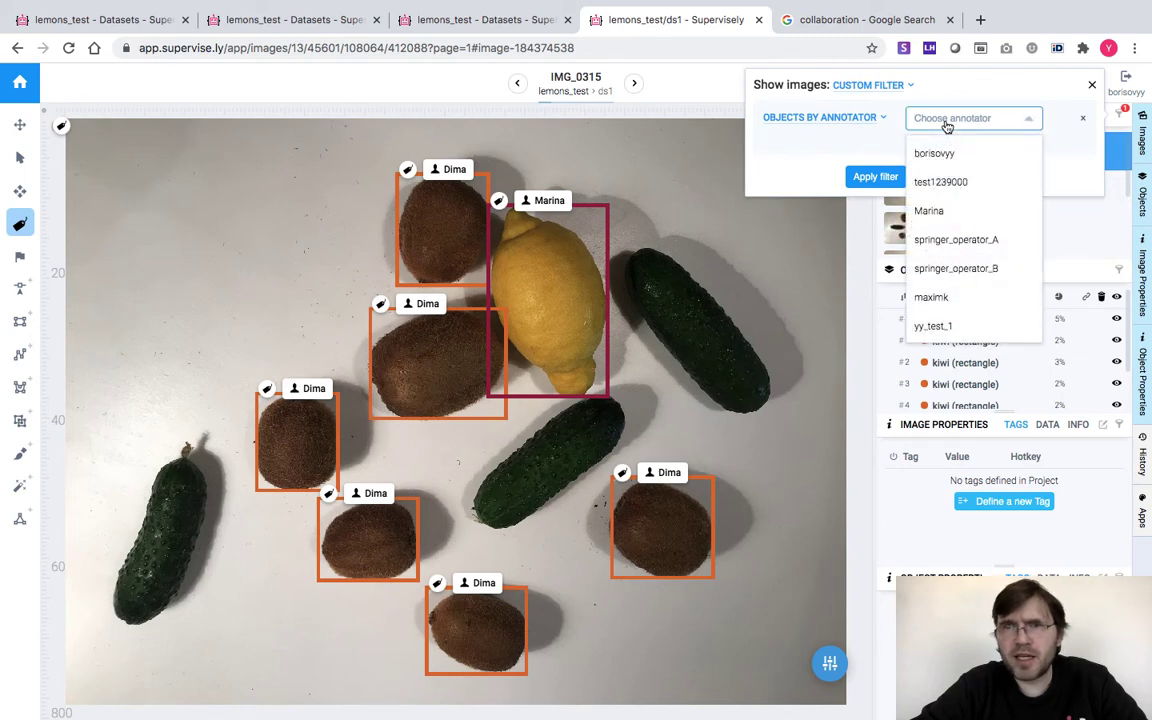
{"action": "scroll", "coordinate": [940, 180], "scroll_direction": "down", "scroll_amount": 1}
{"action": "left_click", "coordinate": [930, 322]}
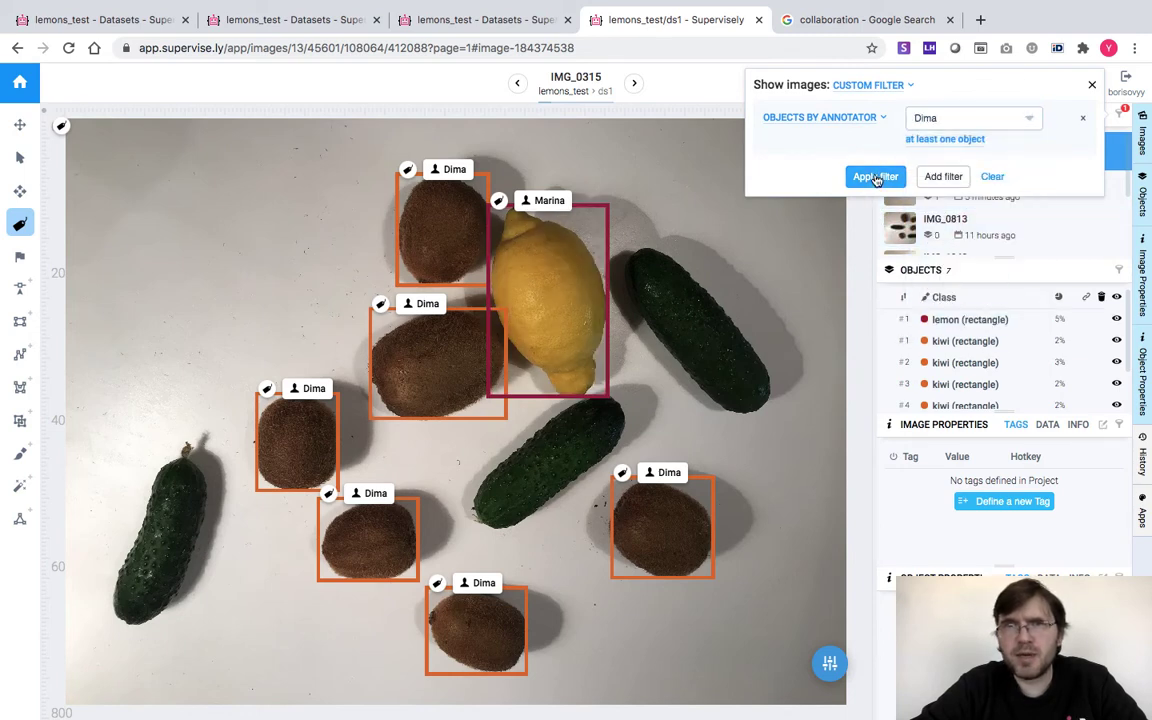
{"action": "left_click", "coordinate": [876, 177]}
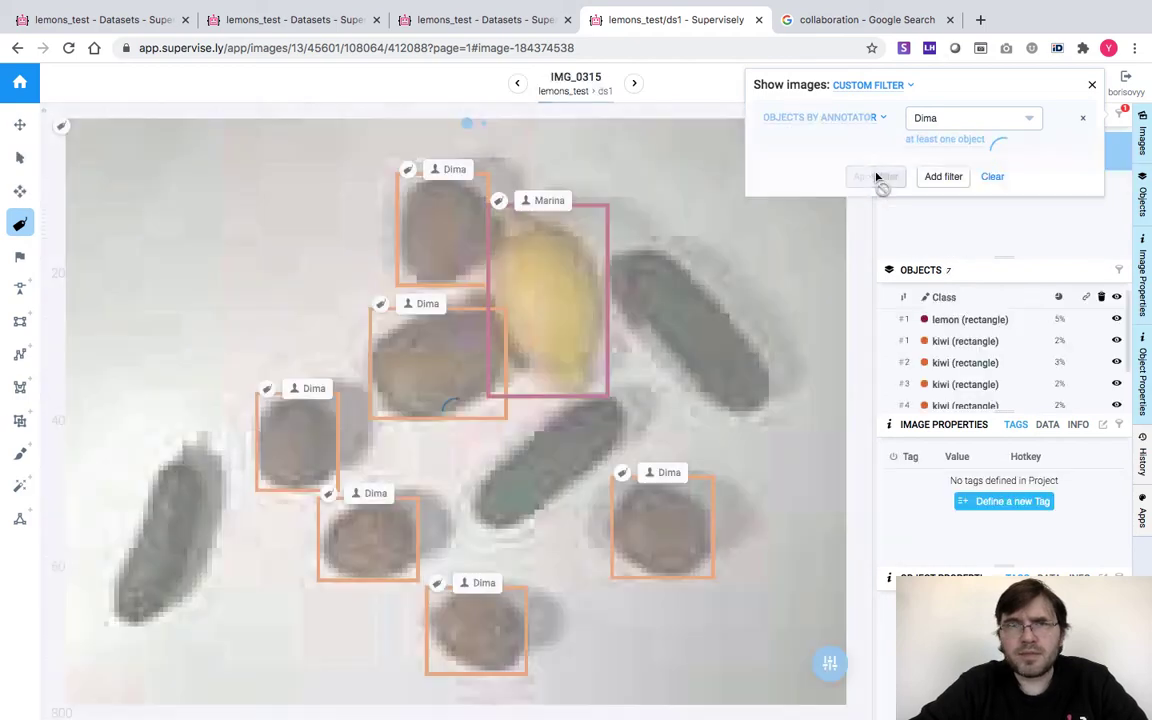
{"action": "left_click", "coordinate": [1091, 86]}
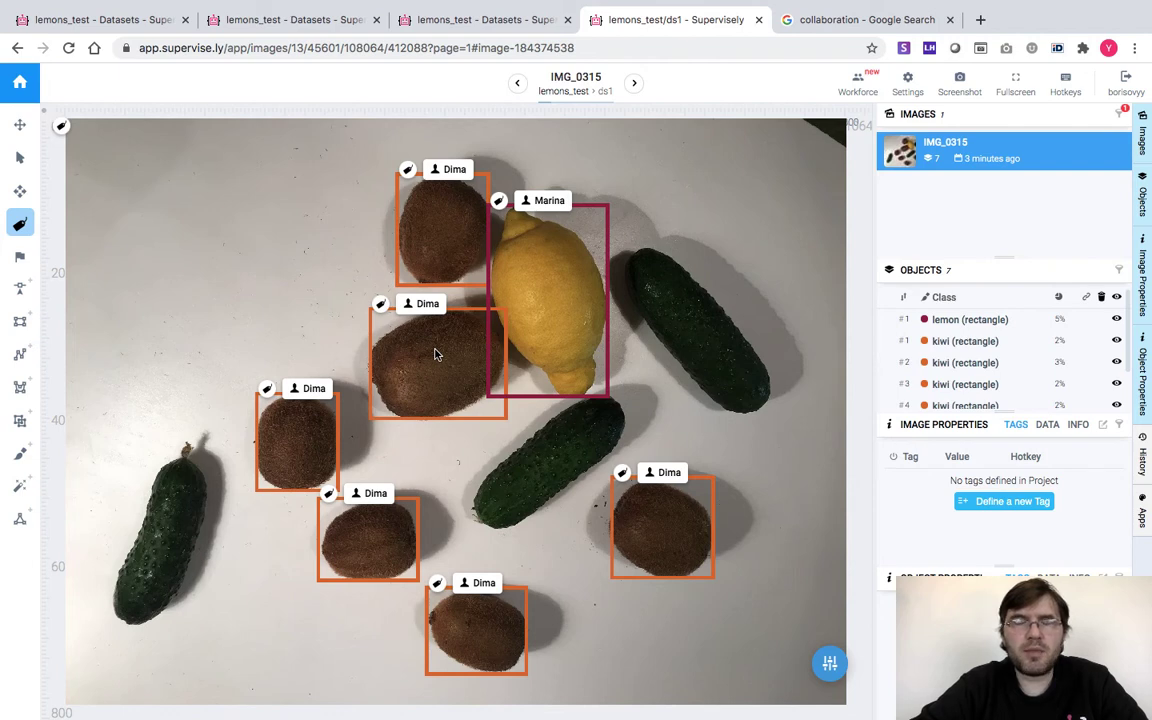
Leave the annotation tool and open the 'Lemons to annotate' job for review on IMG_0315
{"action": "left_click", "coordinate": [759, 20]}
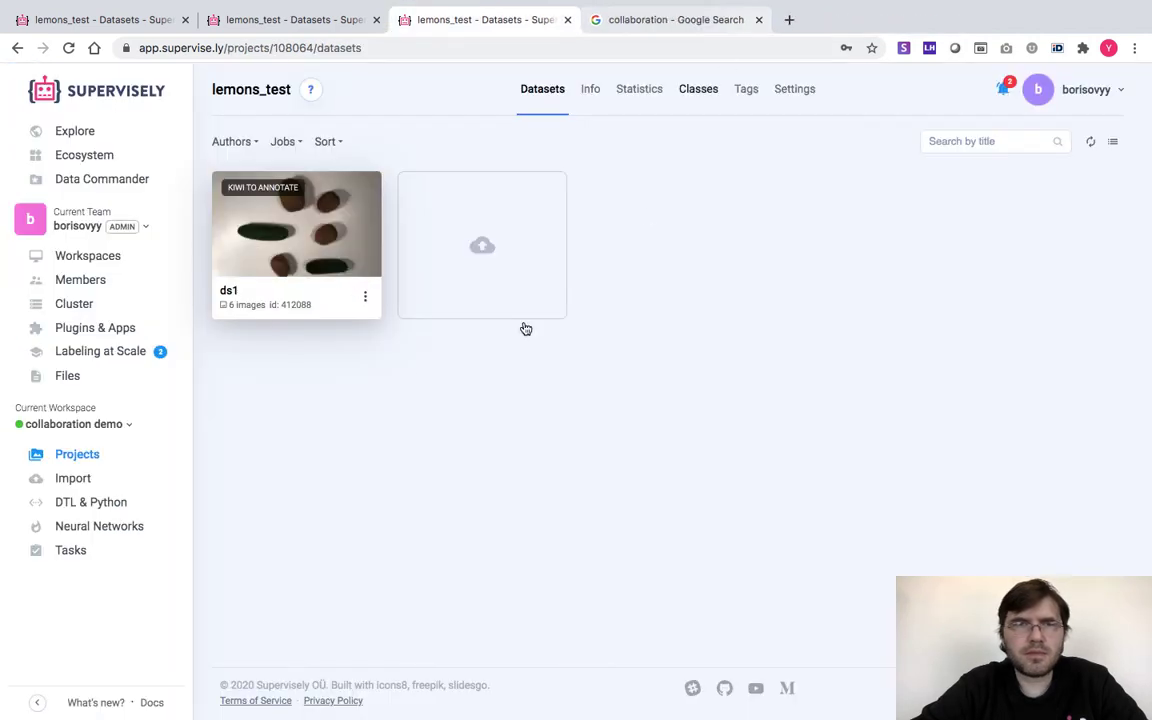
{"action": "left_click", "coordinate": [97, 352]}
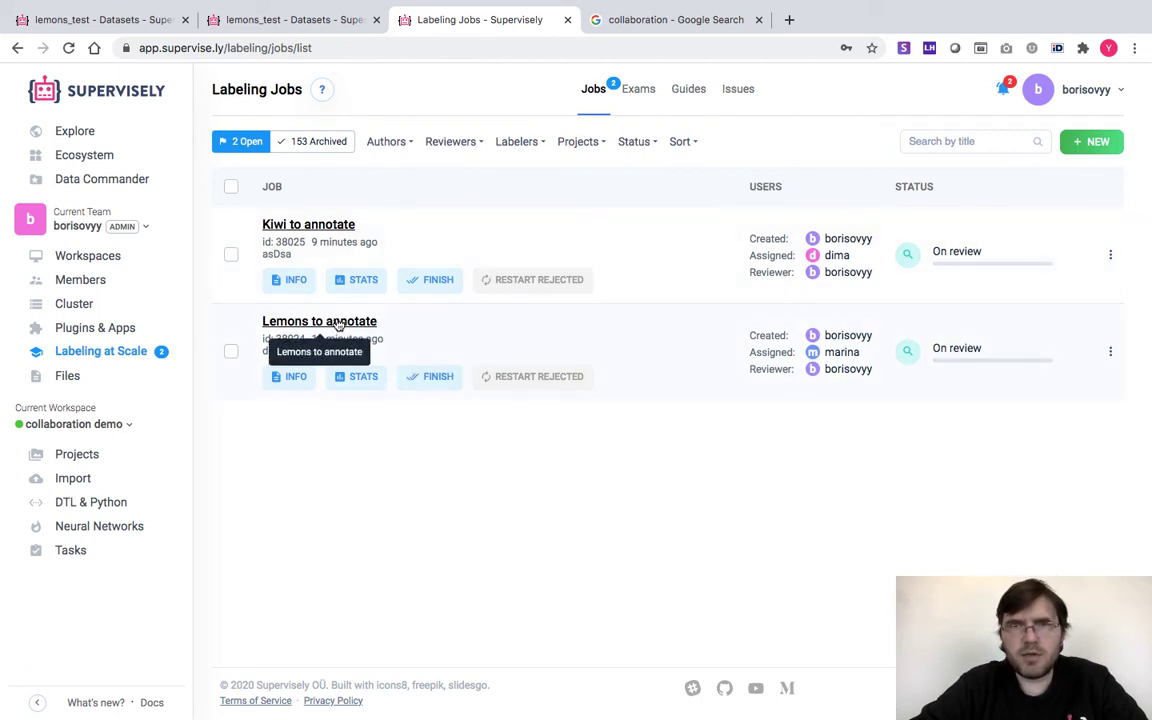
{"action": "left_click", "coordinate": [338, 322]}
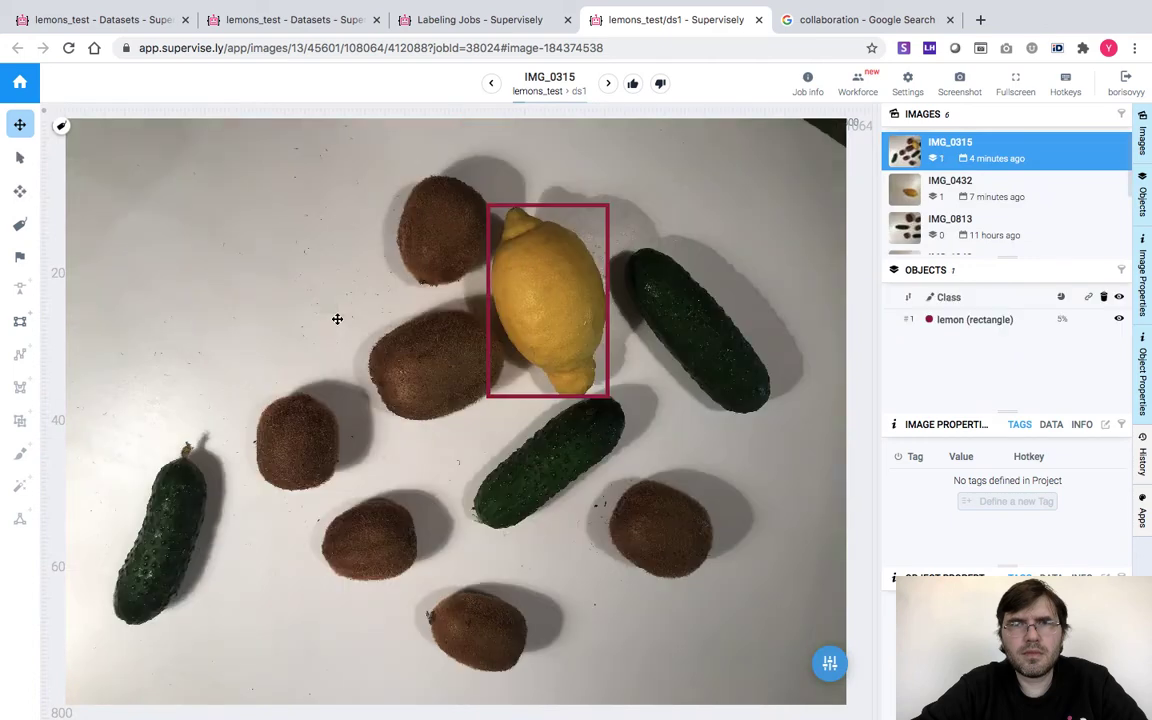
Accept IMG_0315, IMG_0432, IMG_0813 and IMG_1942 one after another
{"action": "mouse_move", "coordinate": [519, 308]}
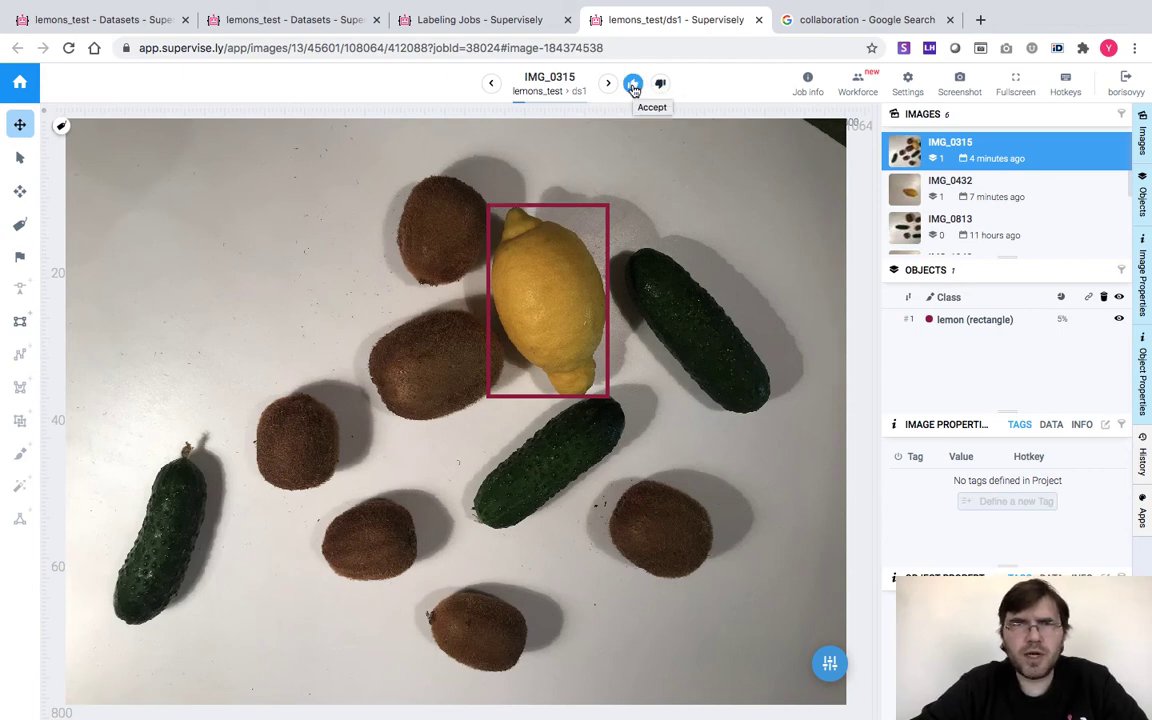
{"action": "left_click", "coordinate": [633, 85]}
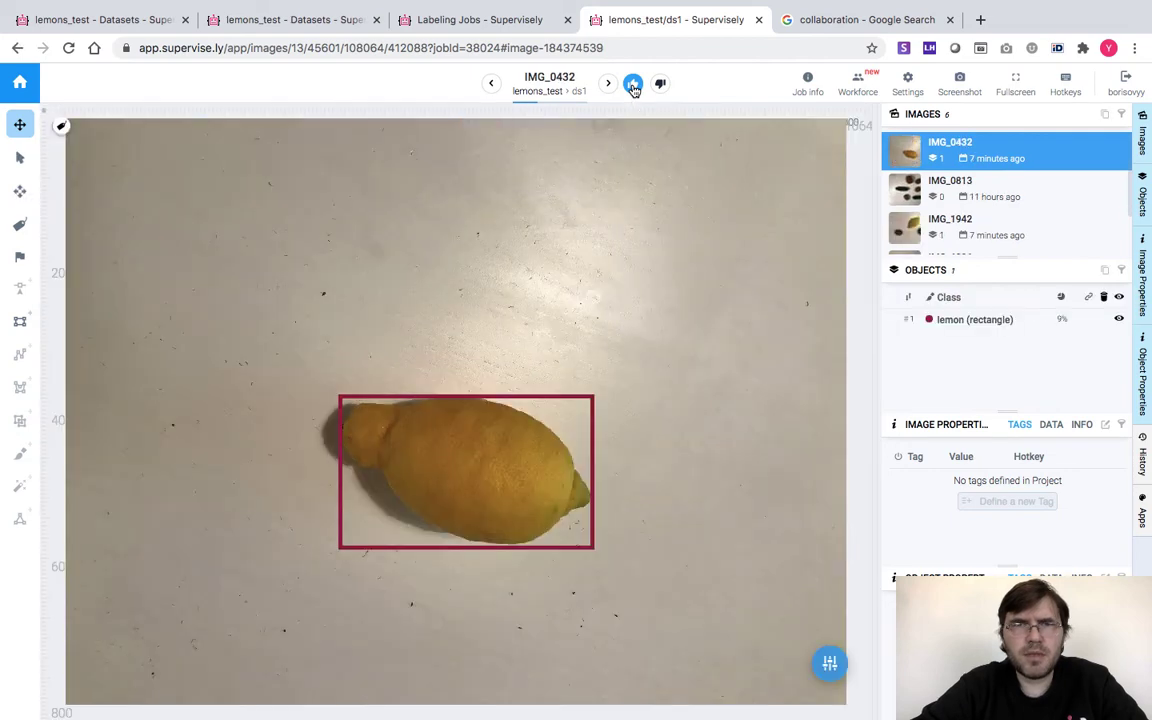
{"action": "left_click", "coordinate": [633, 85]}
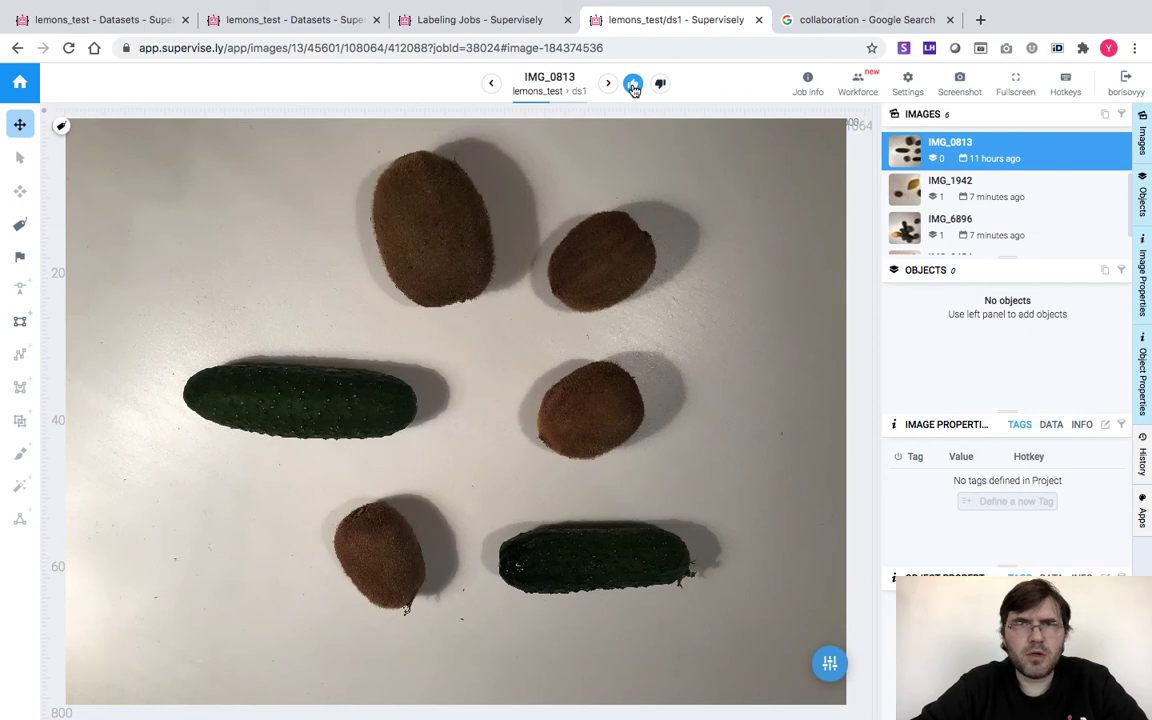
{"action": "left_click", "coordinate": [633, 85]}
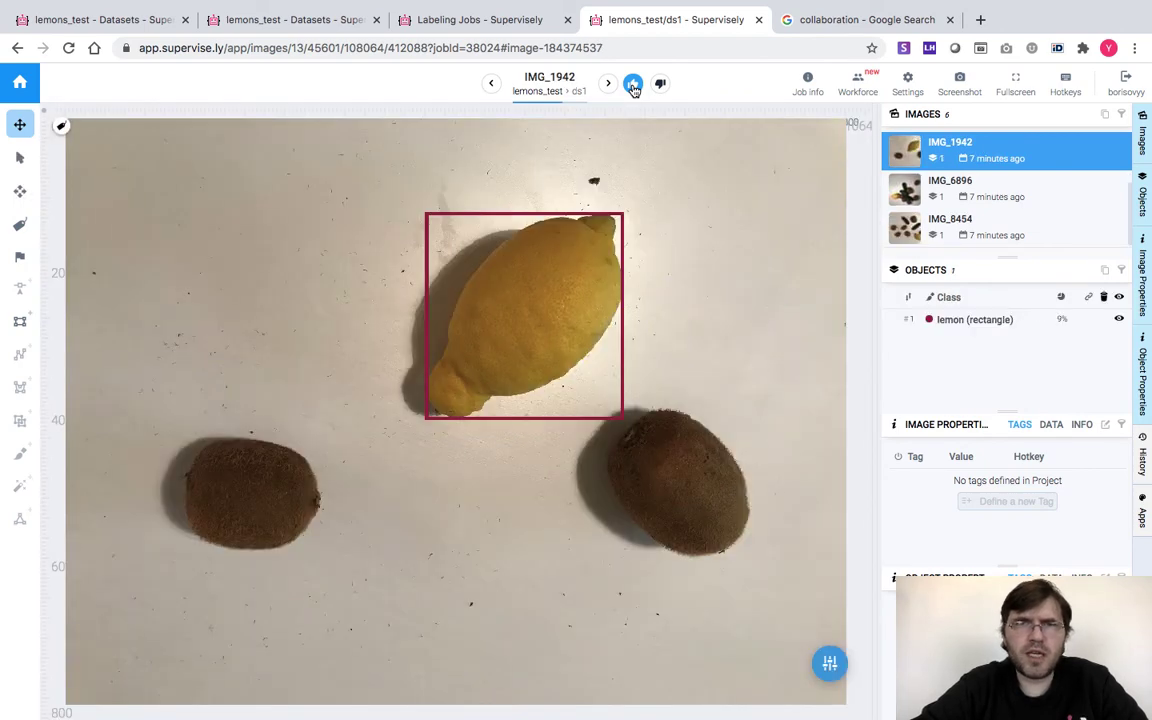
{"action": "left_click", "coordinate": [633, 85]}
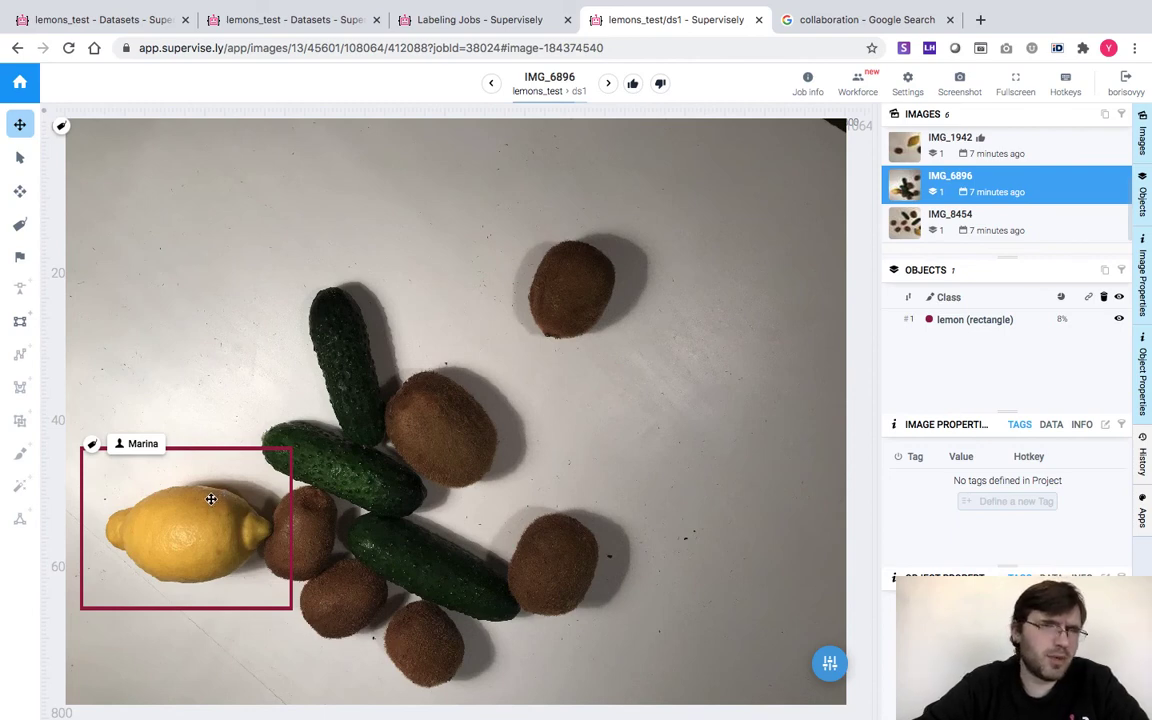
Flag IMG_6896's lemon box with the issue 'the box is too wide' and reject the image
{"action": "left_click", "coordinate": [20, 224]}
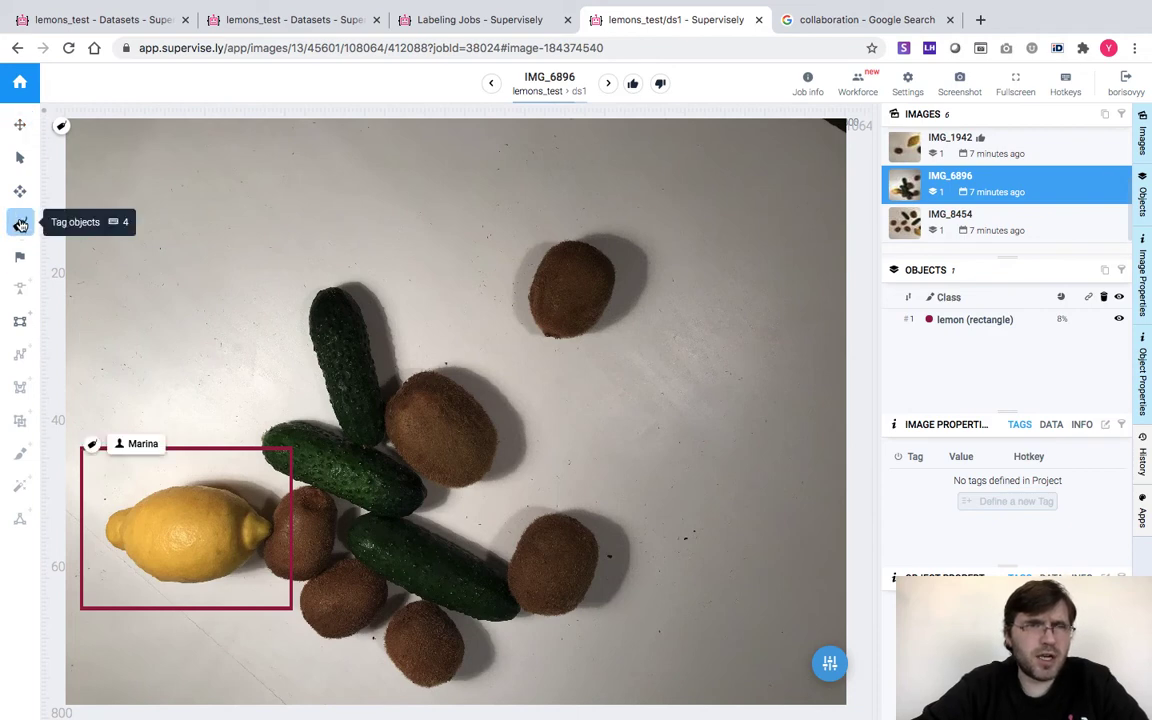
{"action": "left_click", "coordinate": [21, 257]}
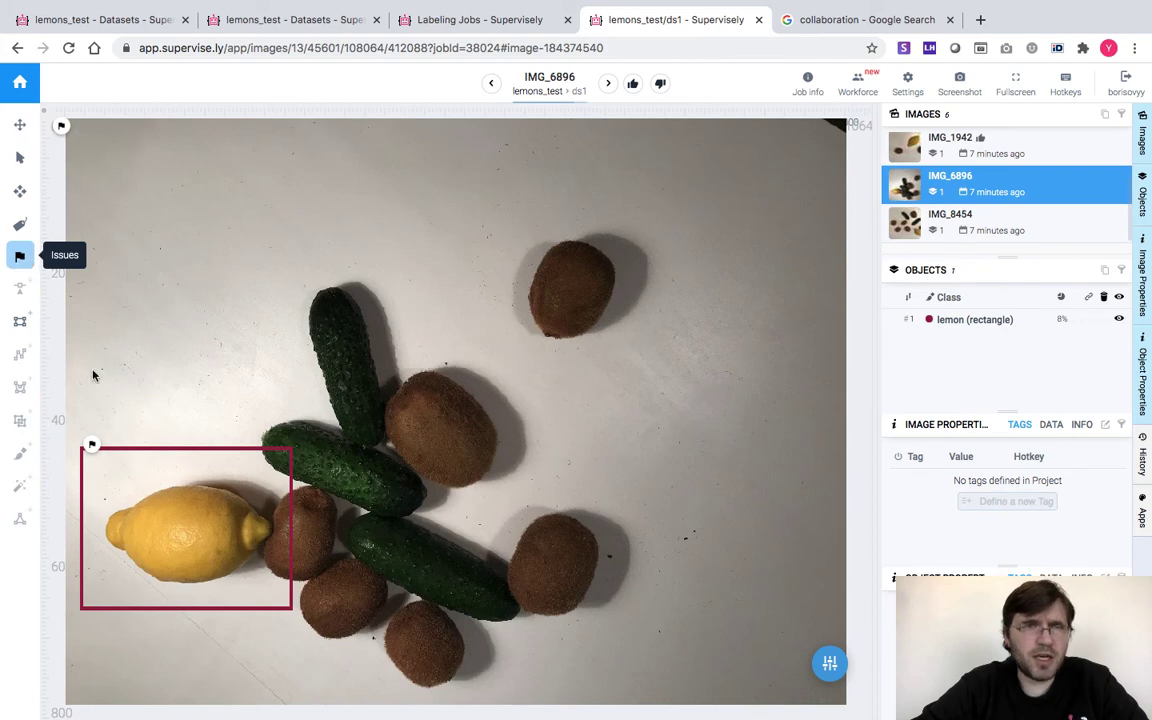
{"action": "left_click", "coordinate": [92, 445]}
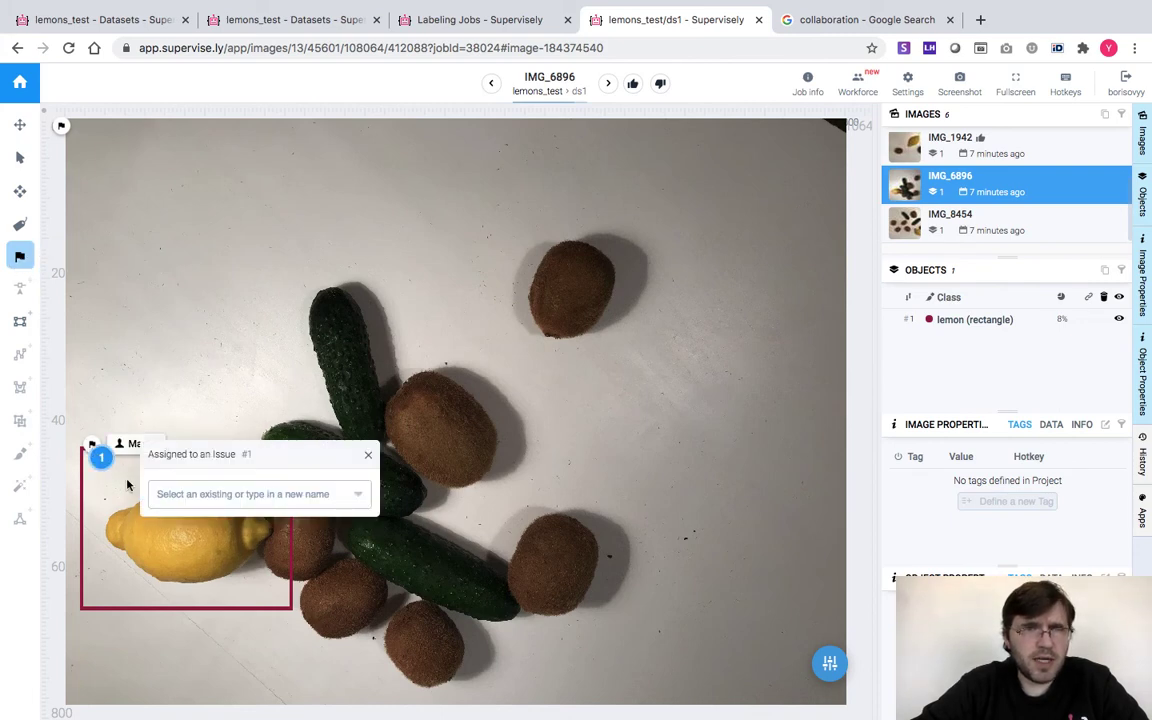
{"action": "left_click", "coordinate": [200, 494]}
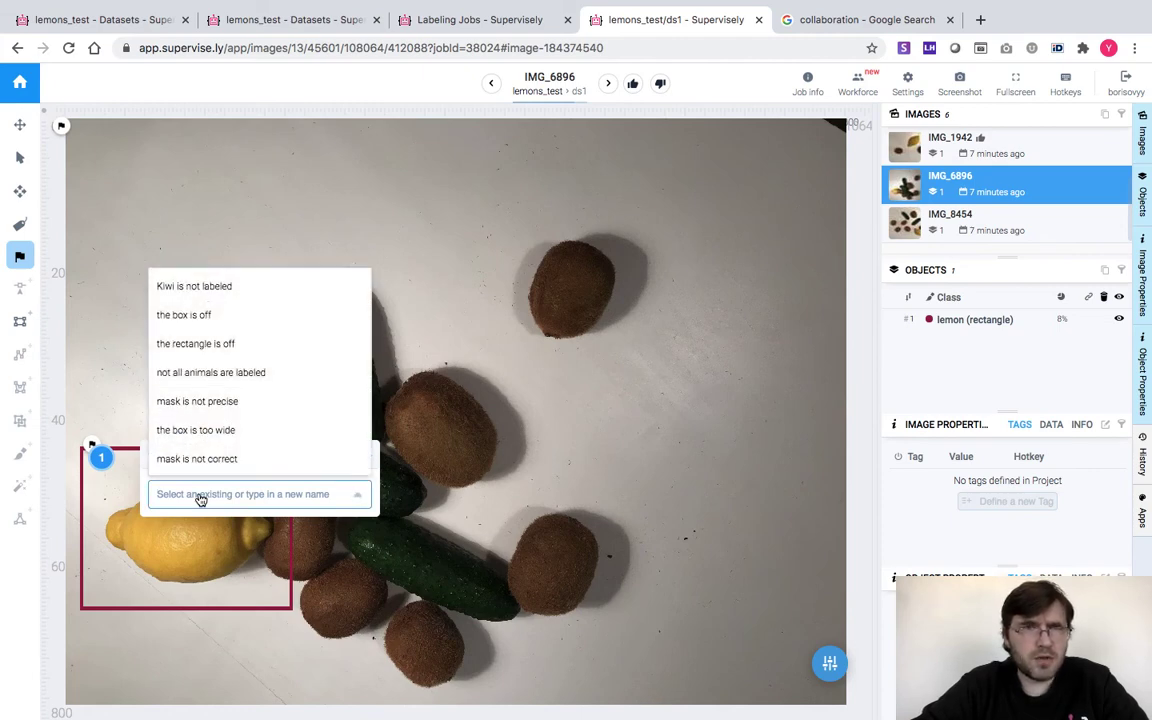
{"action": "left_click", "coordinate": [191, 432]}
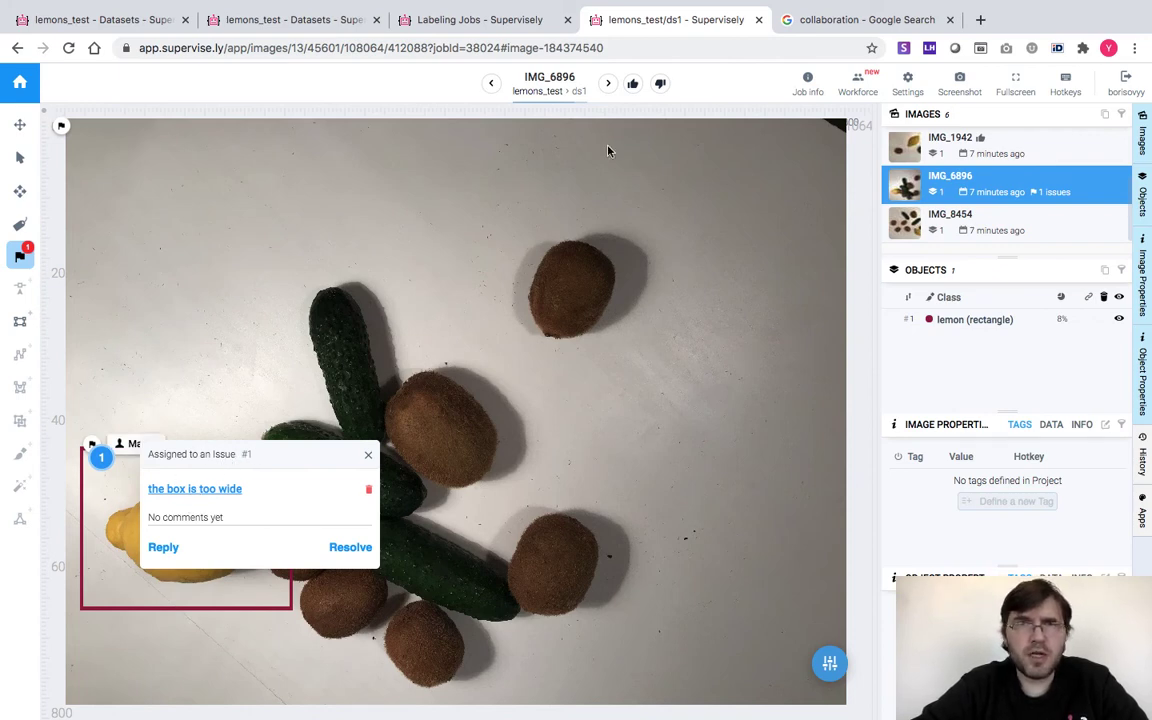
{"action": "left_click", "coordinate": [661, 84]}
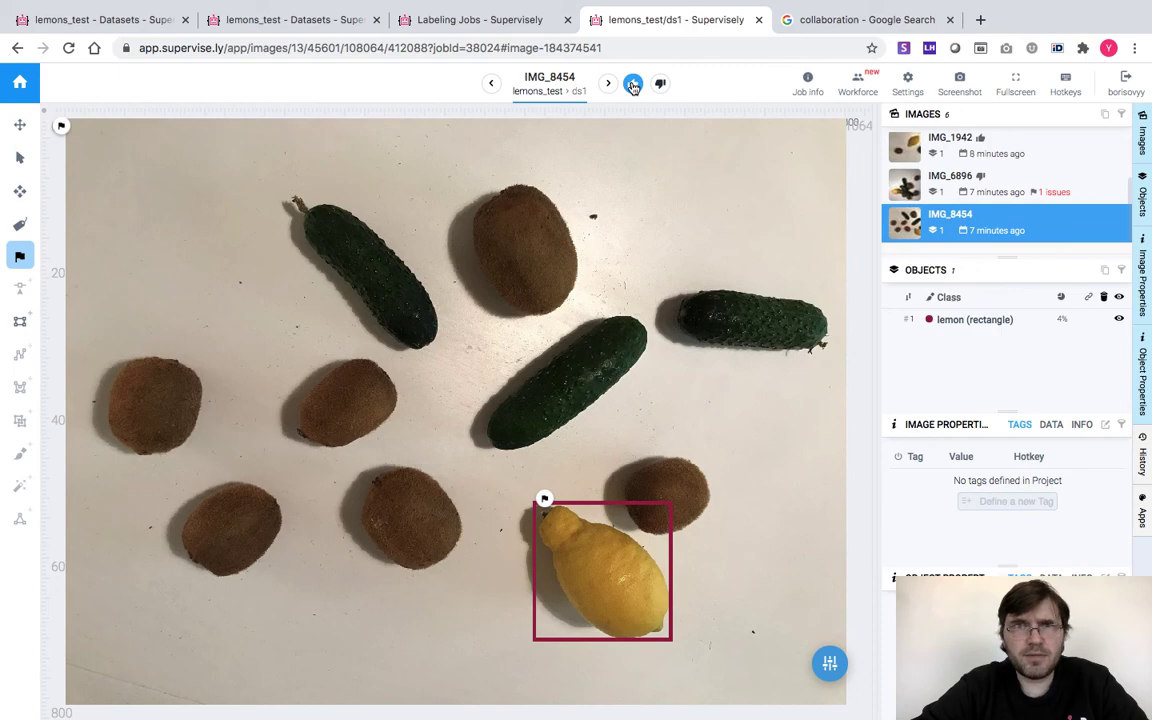
Accept IMG_8454, the last image, and view the Lemons to annotate job statistics
{"action": "left_click", "coordinate": [633, 85]}
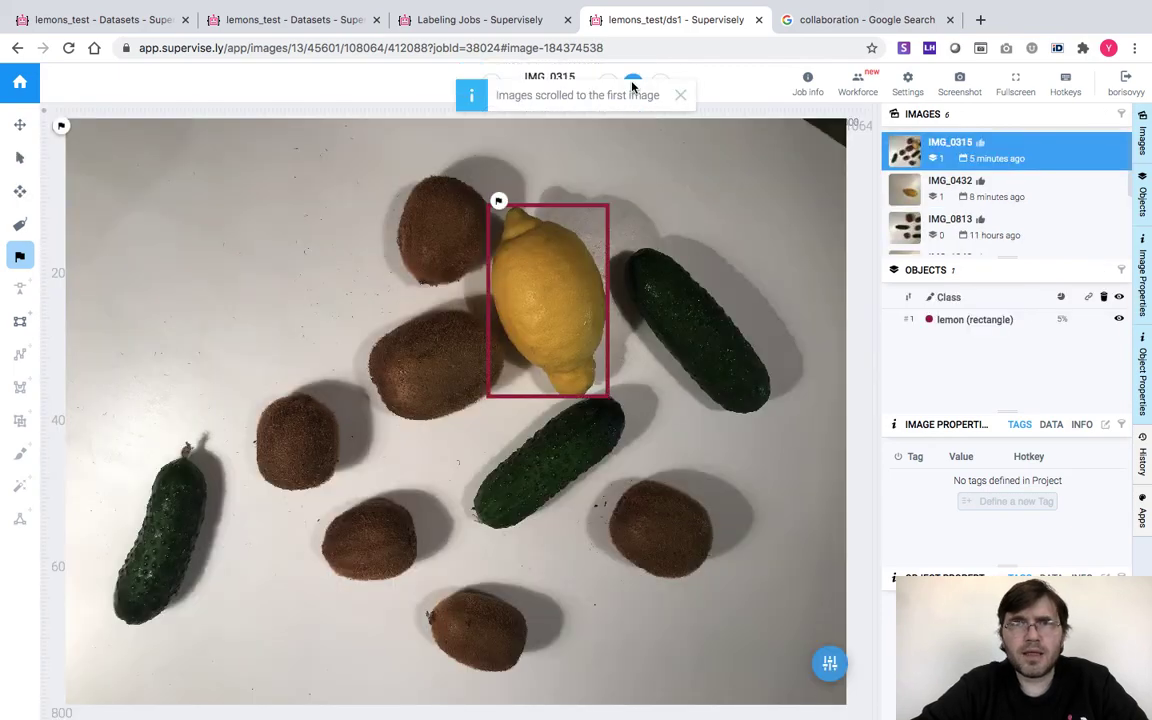
{"action": "left_click", "coordinate": [759, 20]}
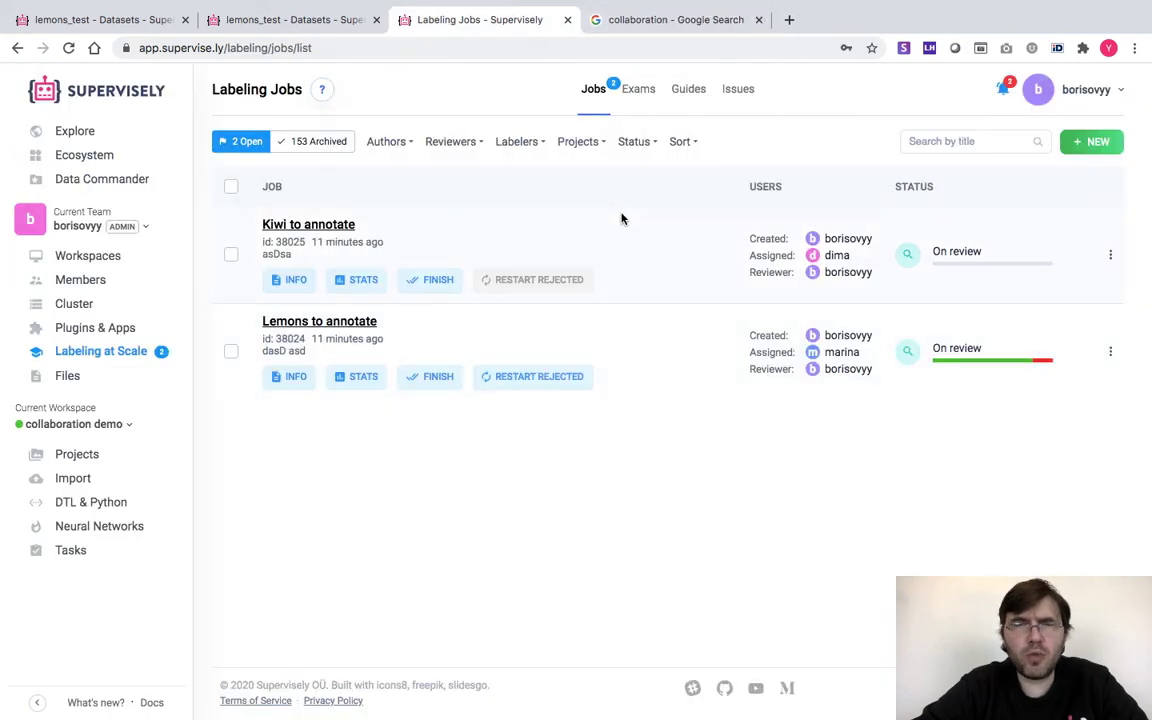
{"action": "mouse_move", "coordinate": [955, 349]}
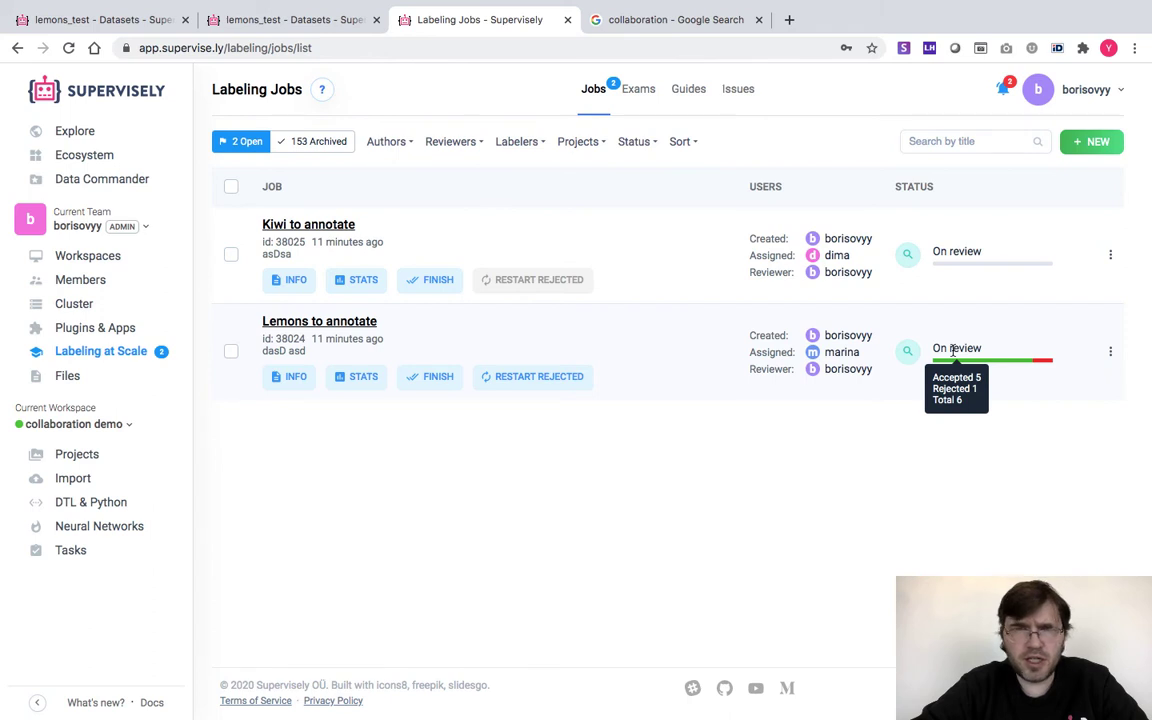
{"action": "left_click", "coordinate": [348, 386]}
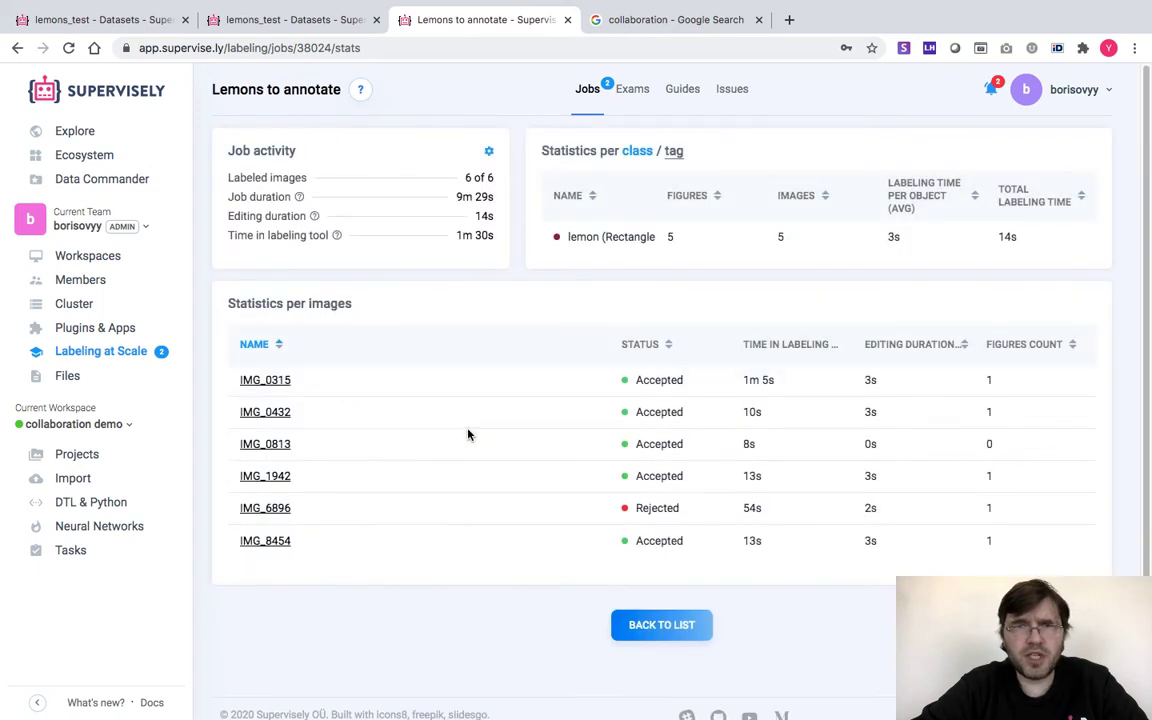
Restart the rejected image as new job Lemons to annotate (#2), marking the original completed
{"action": "left_click", "coordinate": [115, 353]}
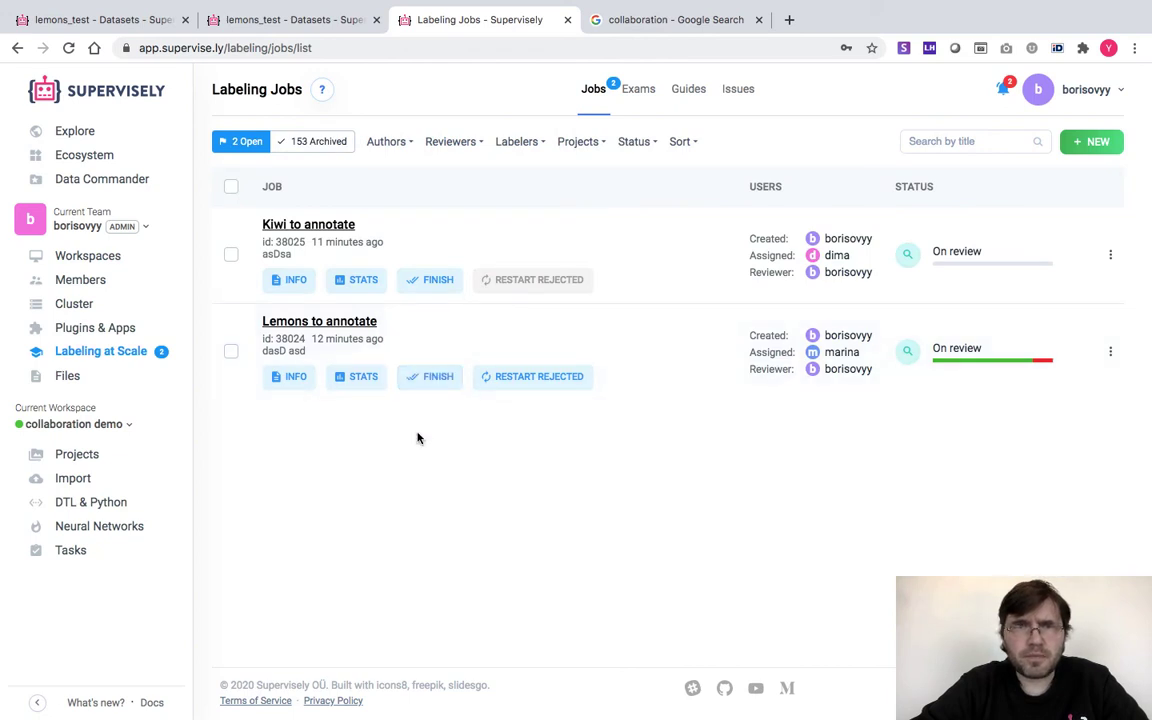
{"action": "left_click", "coordinate": [547, 381]}
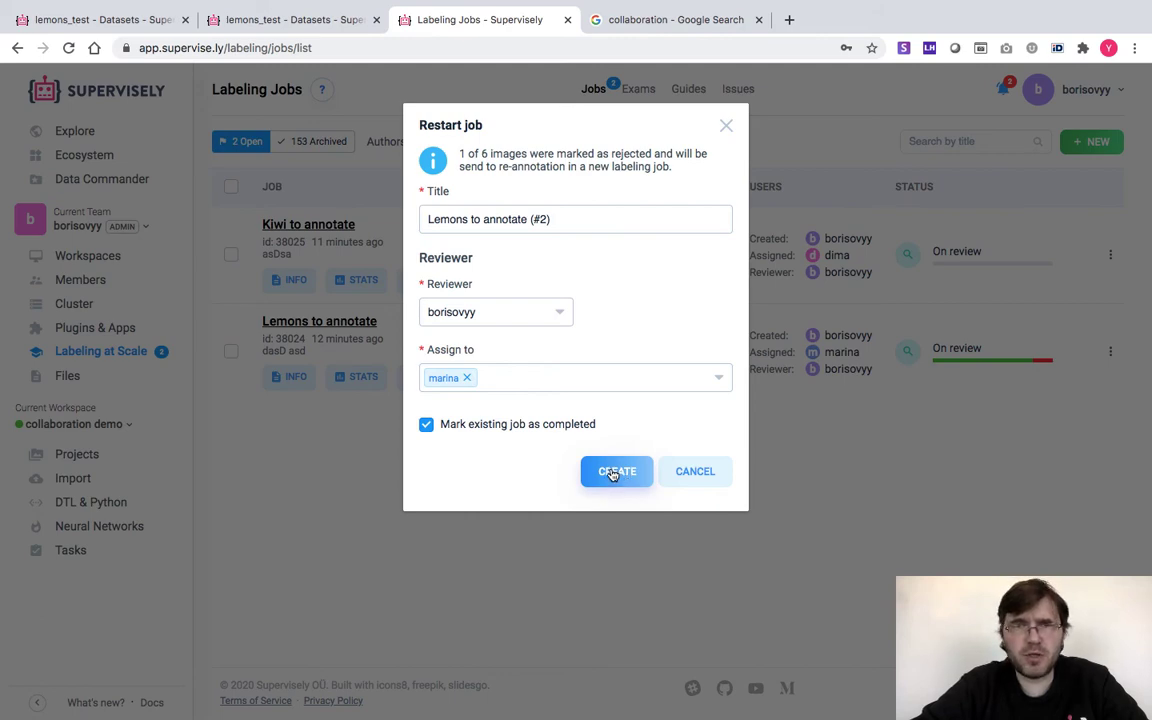
{"action": "left_click", "coordinate": [613, 474]}
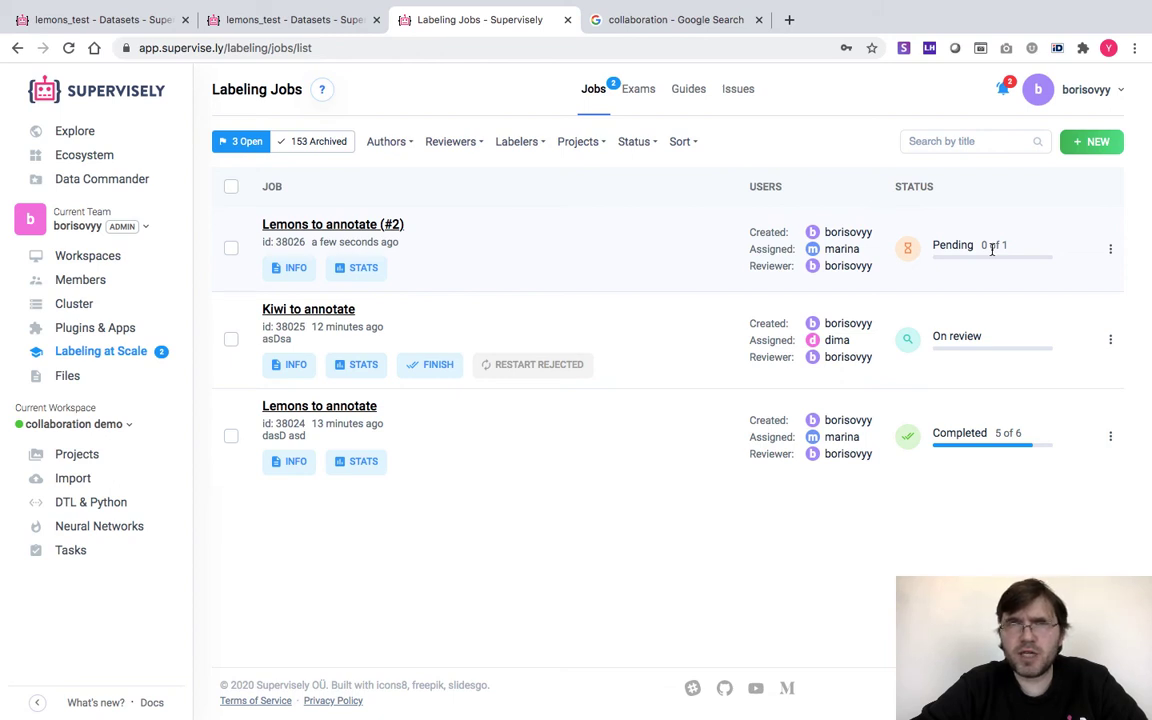
Log out of the reviewer account and log in as the annotator using the saved browser login
{"action": "mouse_move", "coordinate": [1075, 89]}
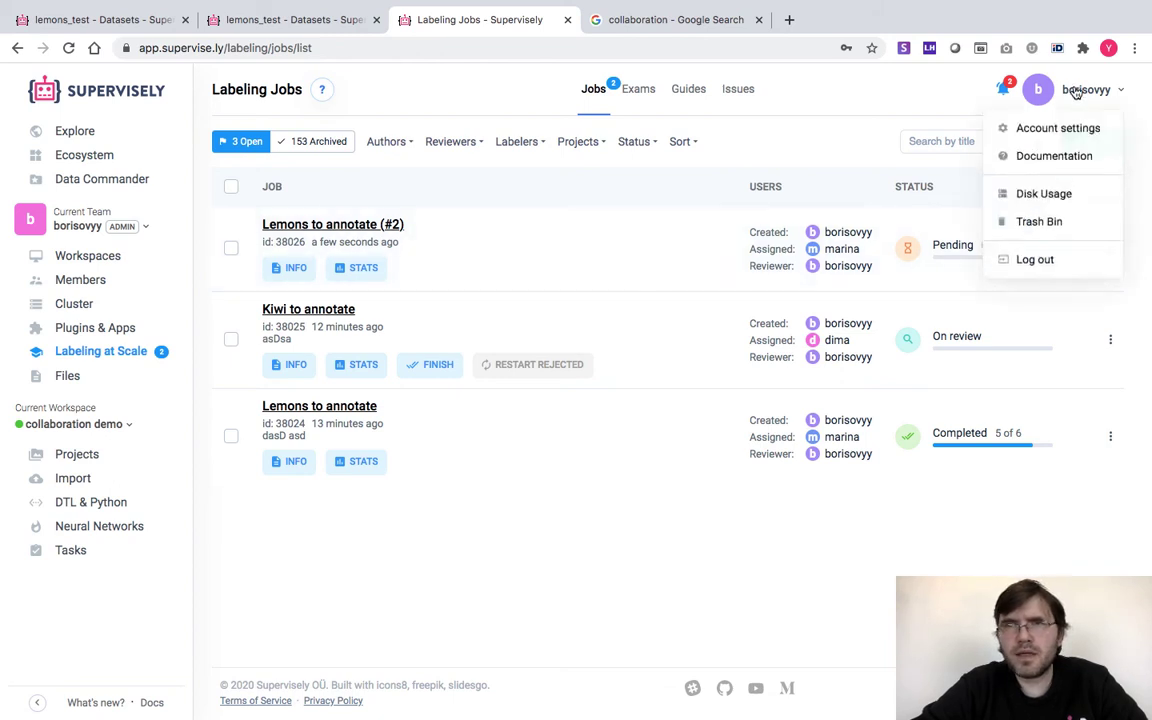
{"action": "left_click", "coordinate": [1037, 265]}
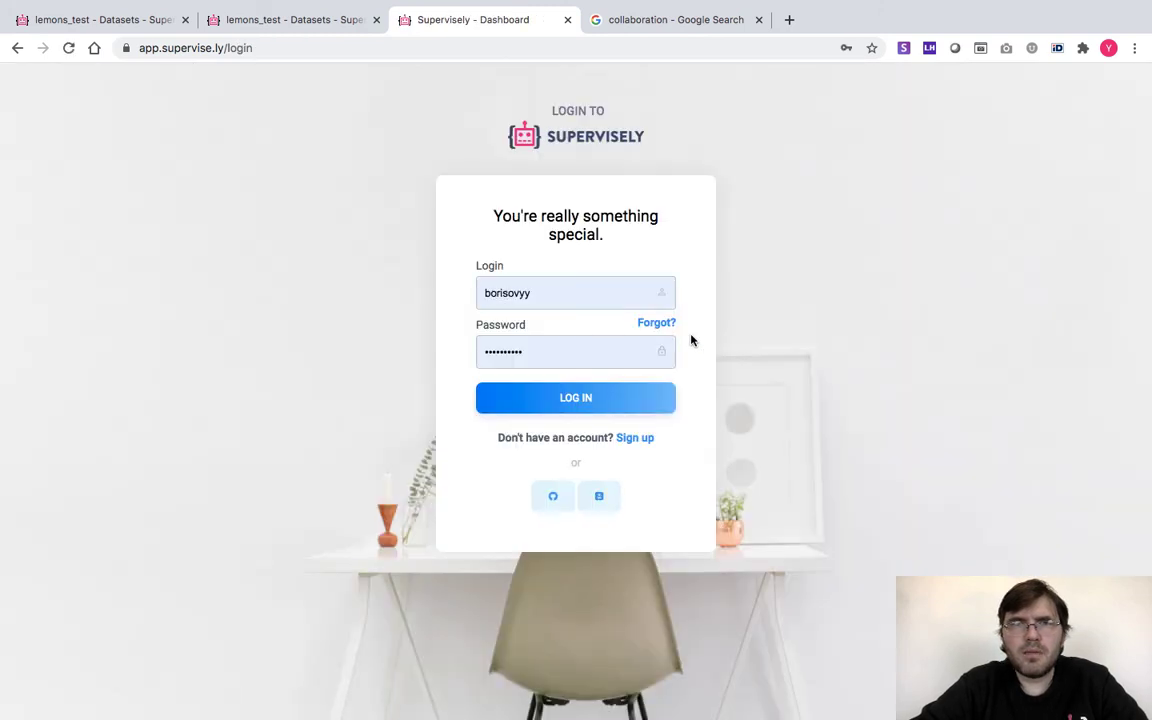
{"action": "double_click", "coordinate": [509, 288]}
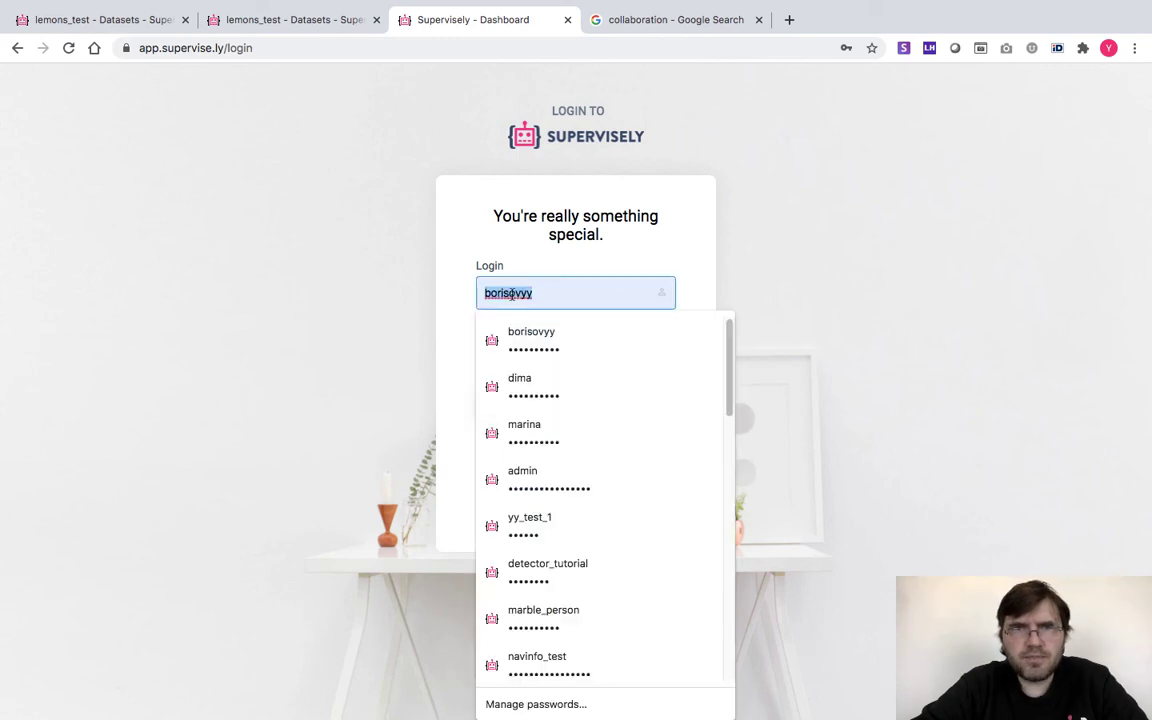
{"action": "left_click", "coordinate": [524, 432]}
{"action": "left_click", "coordinate": [532, 398]}
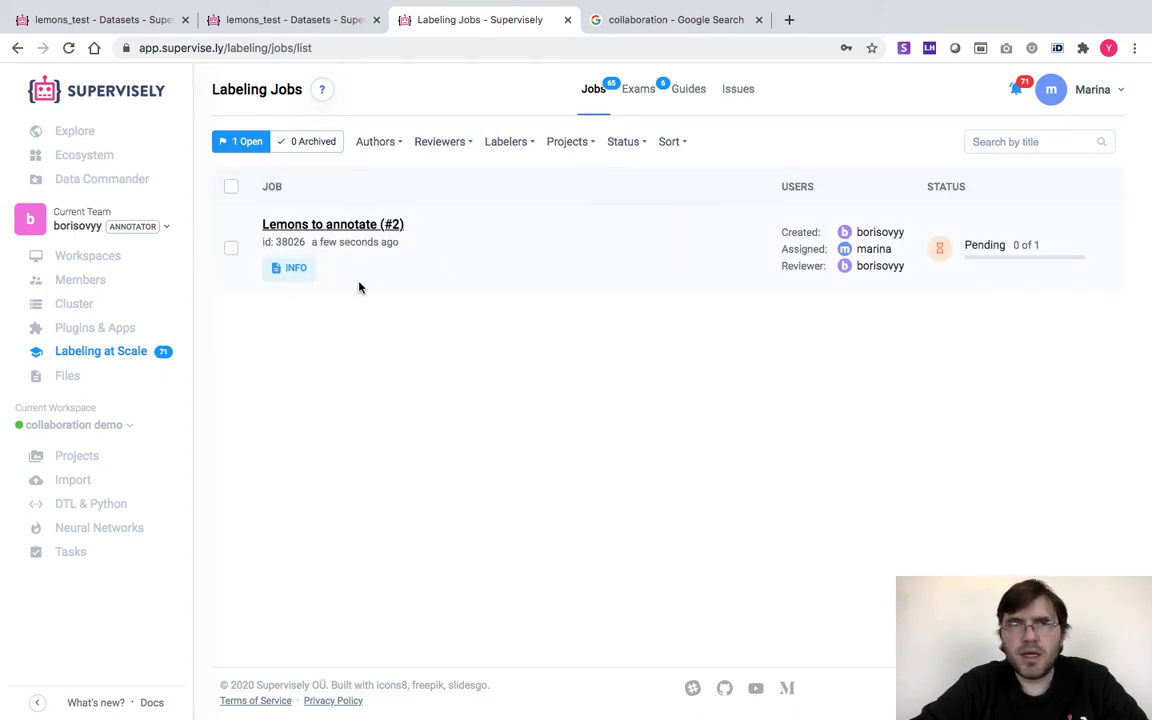
Open the Lemons to annotate (#2) job and view the issue attached to the lemon box
{"action": "left_click", "coordinate": [367, 227]}
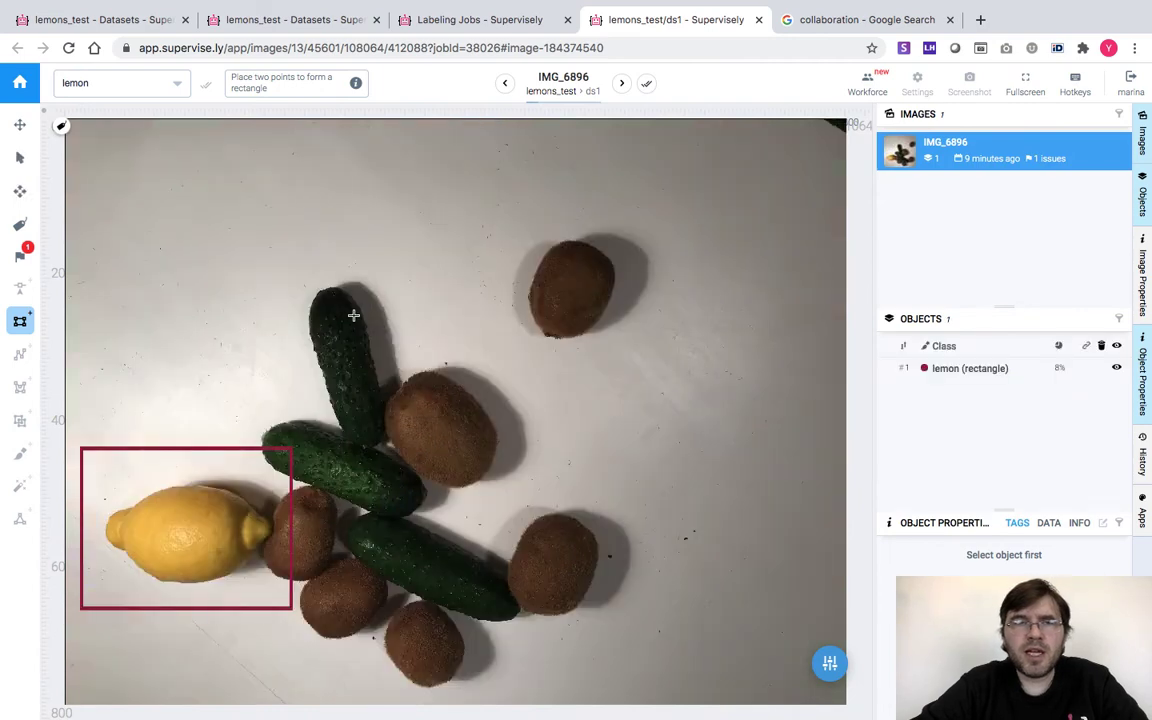
{"action": "left_click", "coordinate": [16, 256]}
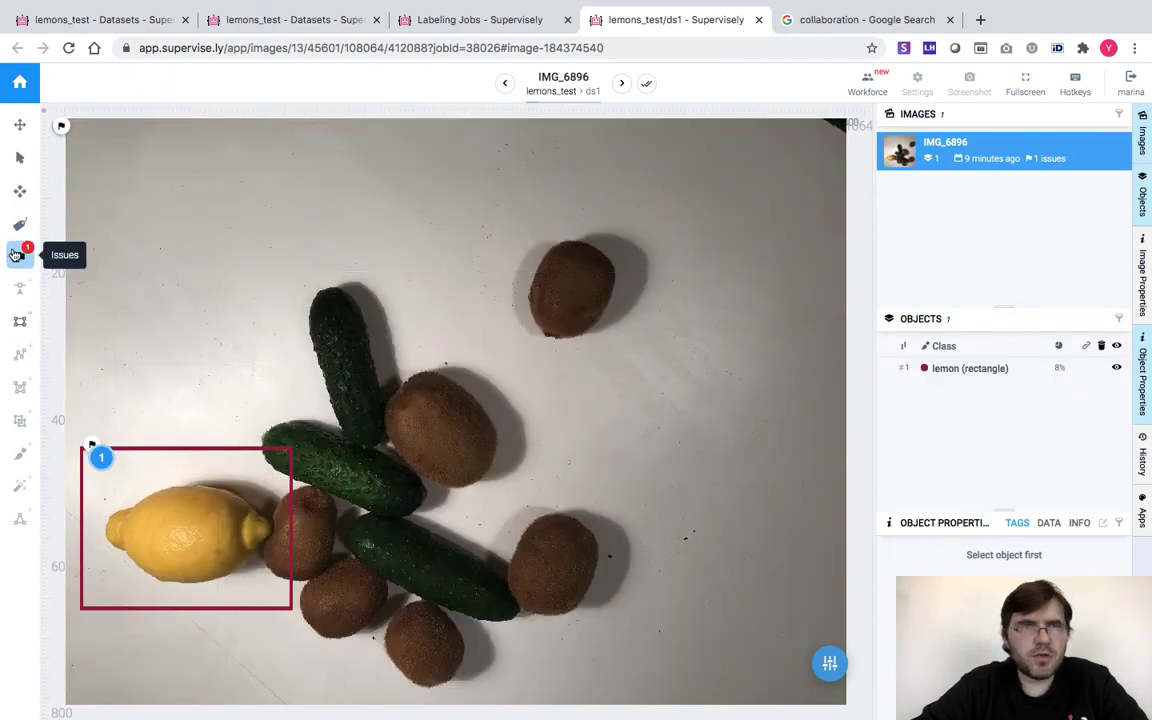
{"action": "left_click", "coordinate": [101, 460]}
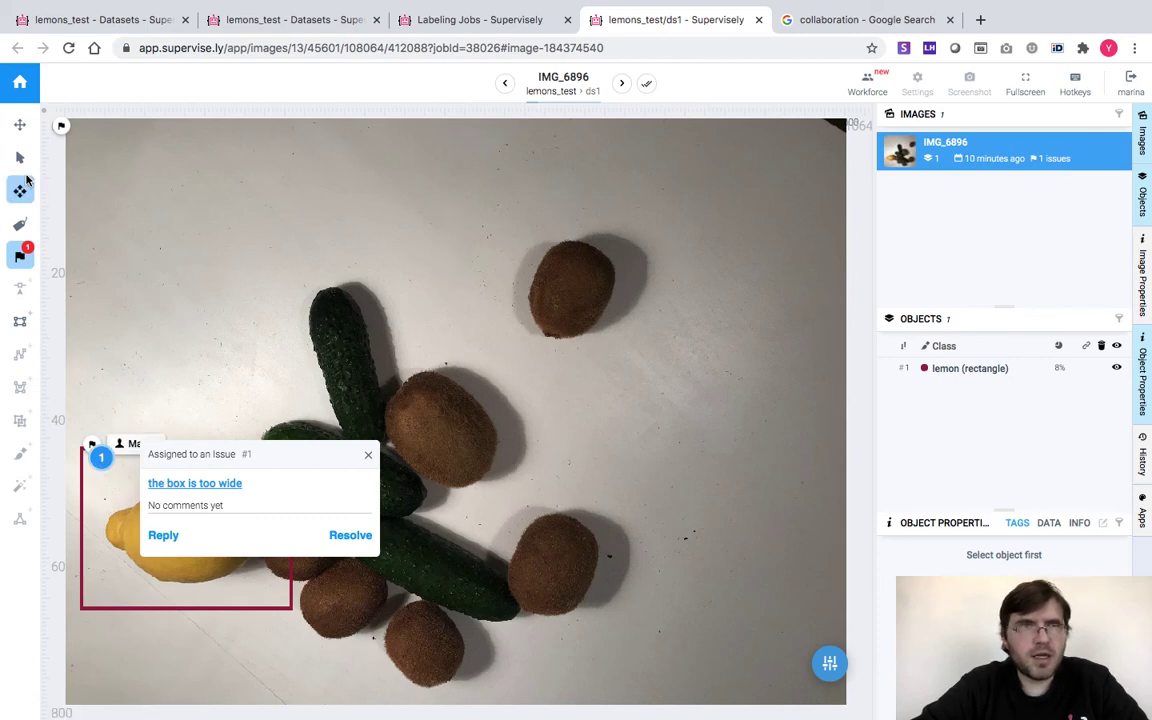
Tighten IMG_6896's lemon box around the lemon, confirm the image finished, and close the editor
{"action": "left_click", "coordinate": [19, 157]}
{"action": "left_click", "coordinate": [139, 502]}
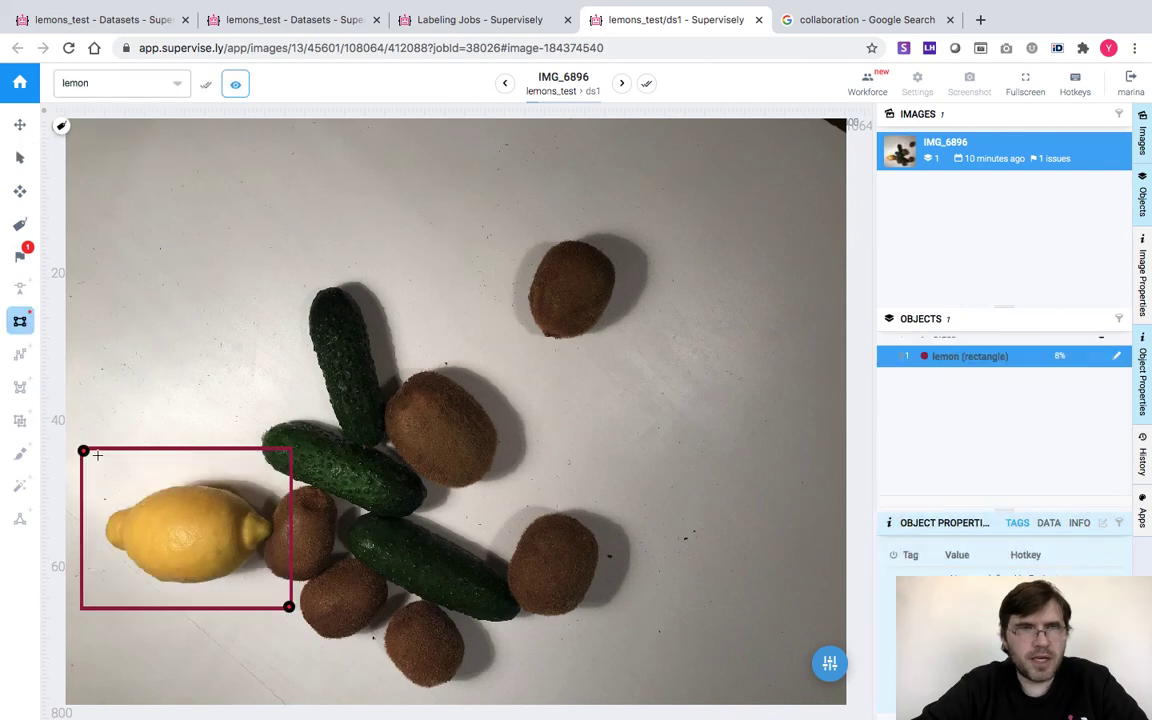
{"action": "left_click_drag", "start_coordinate": [84, 450], "coordinate": [108, 487]}
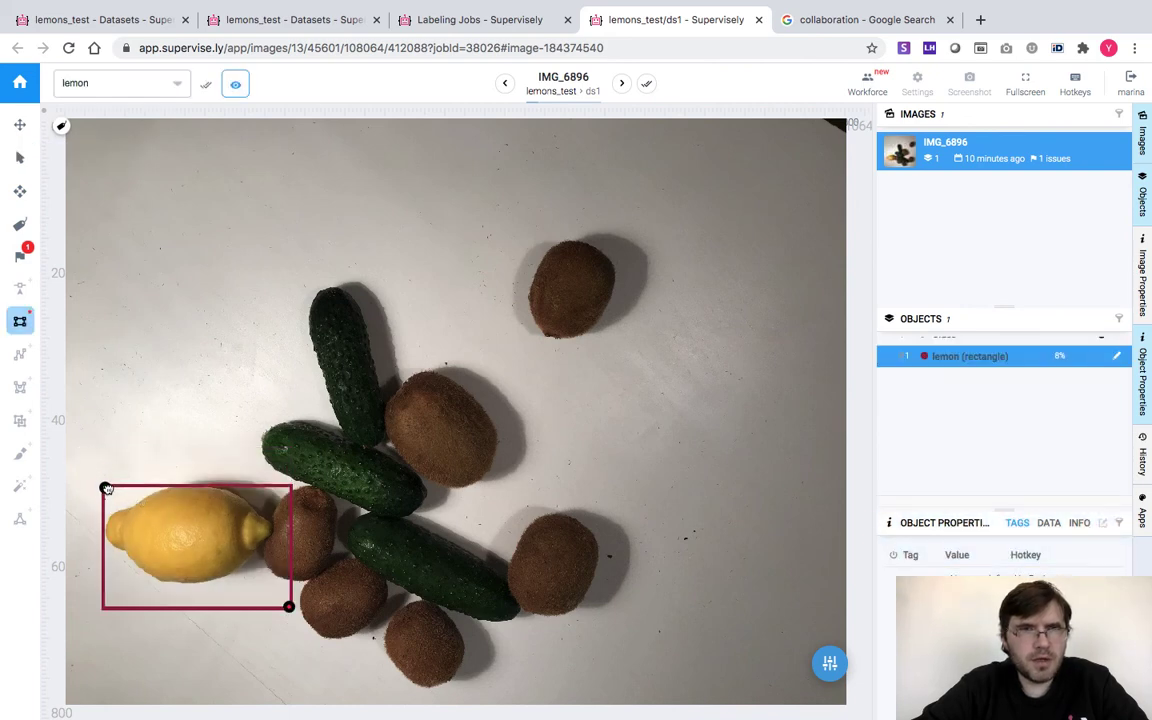
{"action": "left_click_drag", "start_coordinate": [288, 606], "coordinate": [265, 580]}
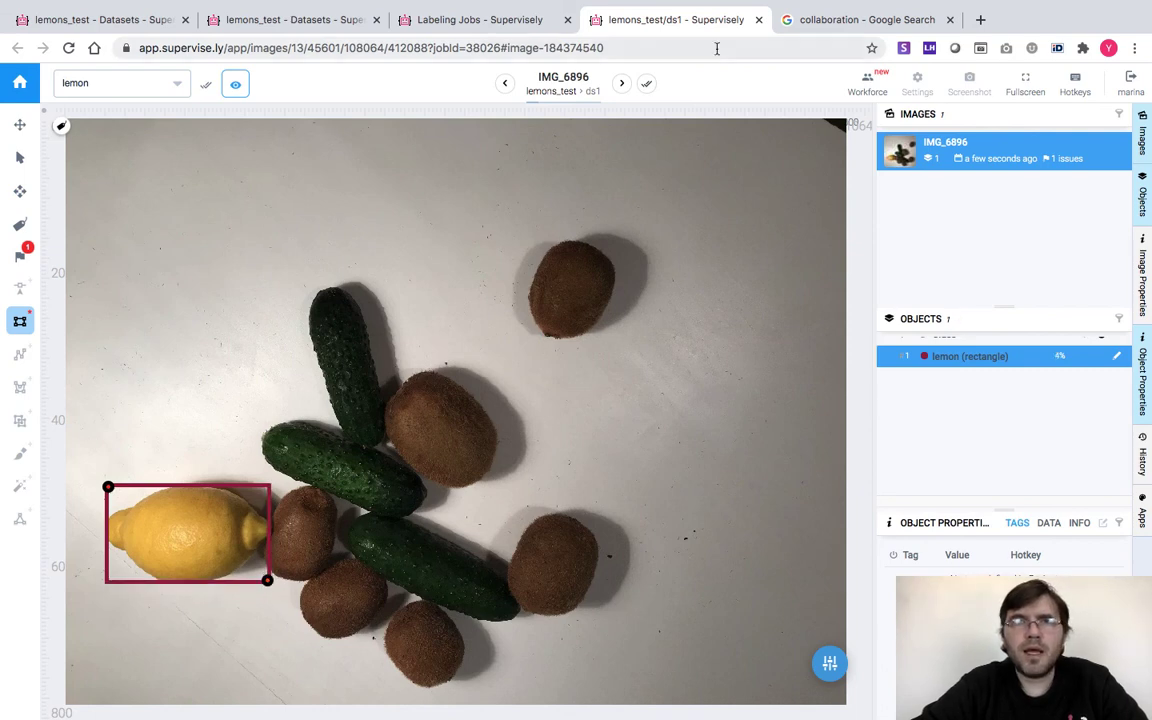
{"action": "left_click", "coordinate": [647, 83]}
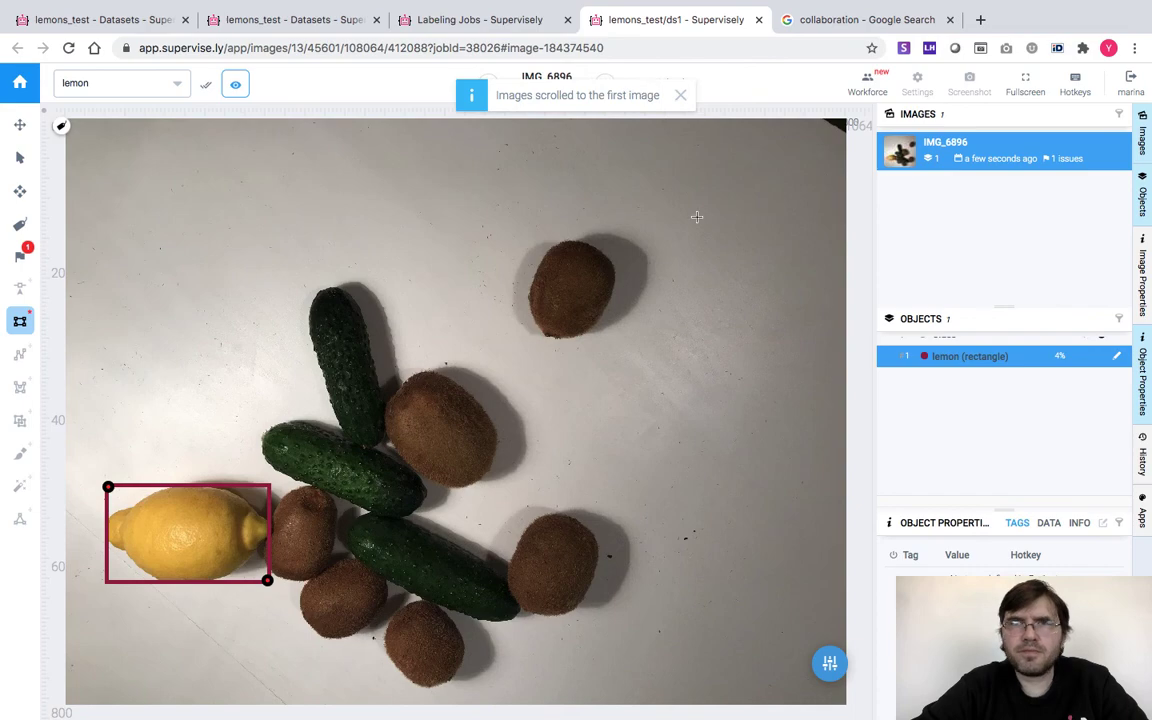
{"action": "left_click", "coordinate": [758, 20]}
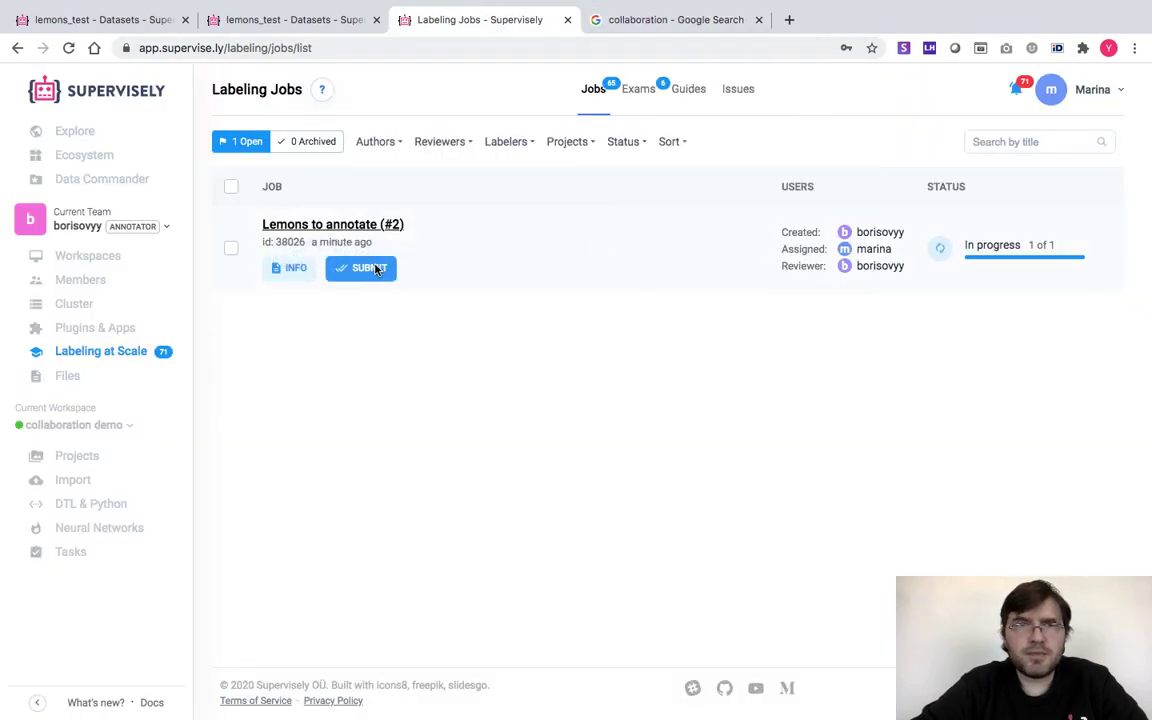
Submit the Lemons to annotate (#2) job for review and log out of the annotator account
{"action": "left_click", "coordinate": [370, 272]}
{"action": "left_click", "coordinate": [704, 444]}
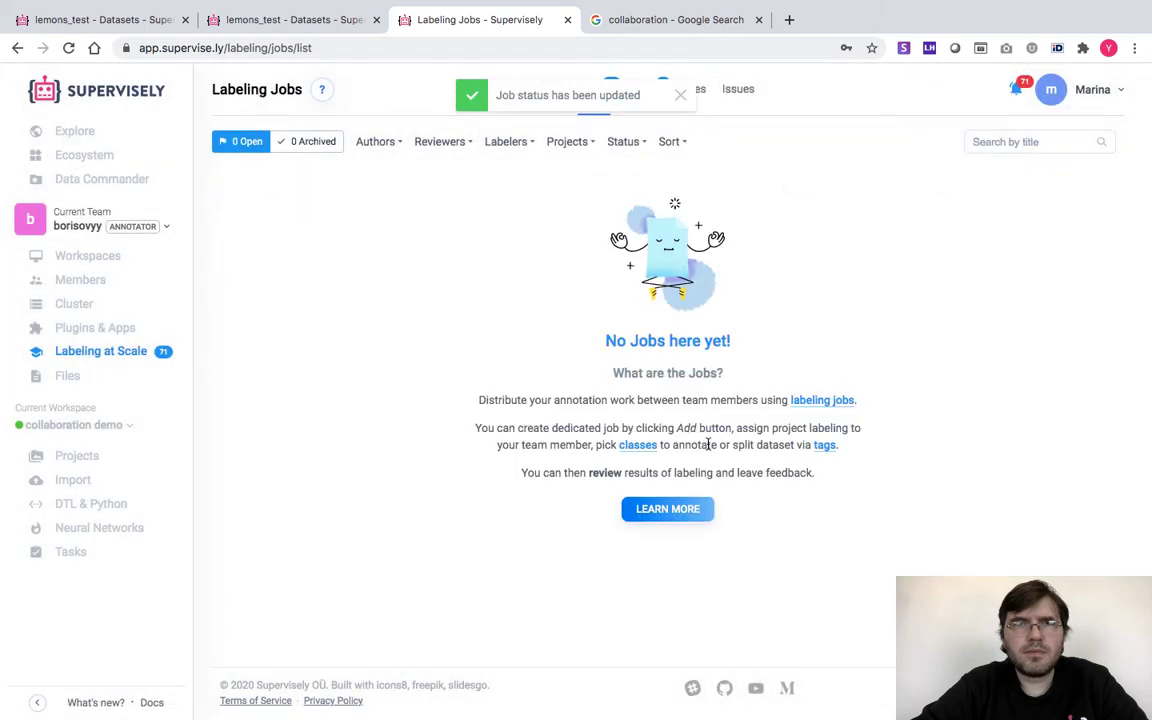
{"action": "left_click", "coordinate": [1093, 90]}
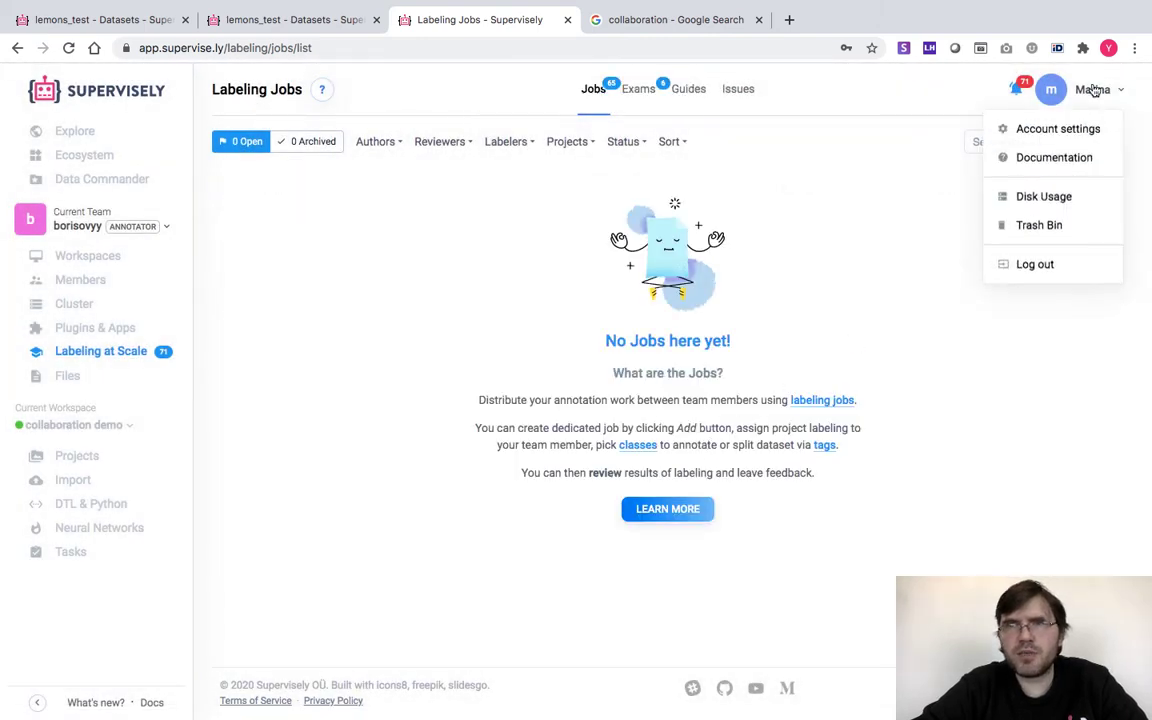
{"action": "left_click", "coordinate": [1034, 266]}
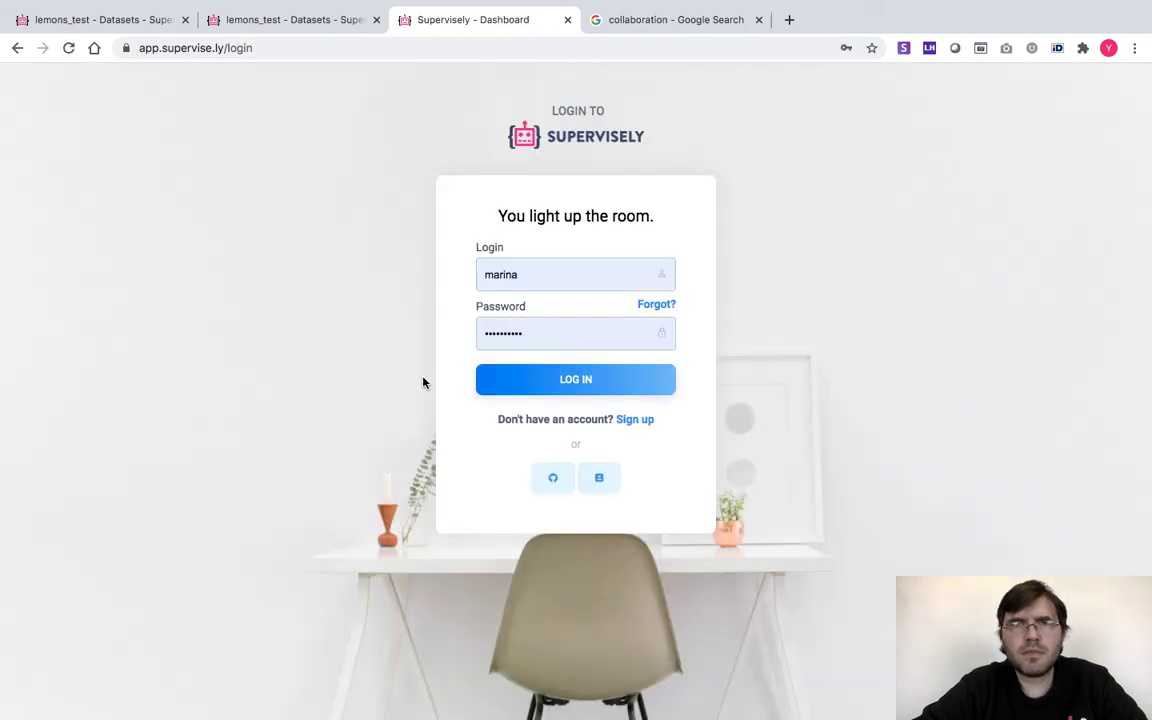
Sign in as the reviewer using the saved browser login
{"action": "double_click", "coordinate": [500, 273]}
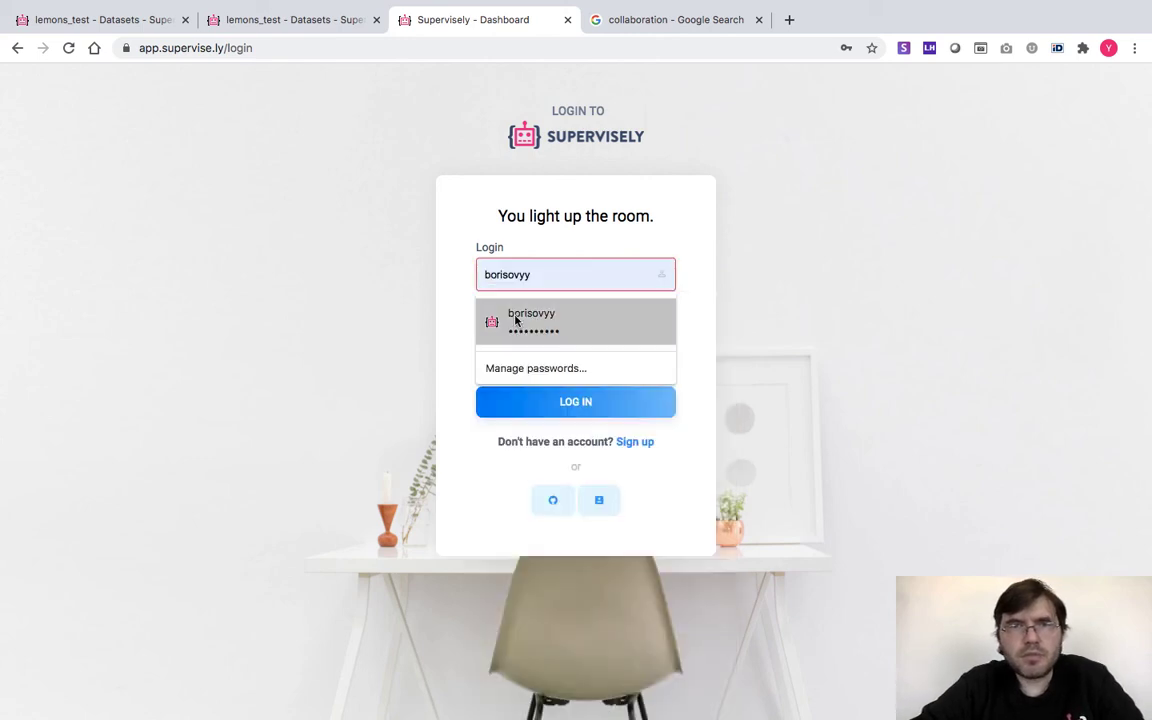
{"action": "left_click", "coordinate": [517, 321]}
{"action": "left_click", "coordinate": [575, 383]}
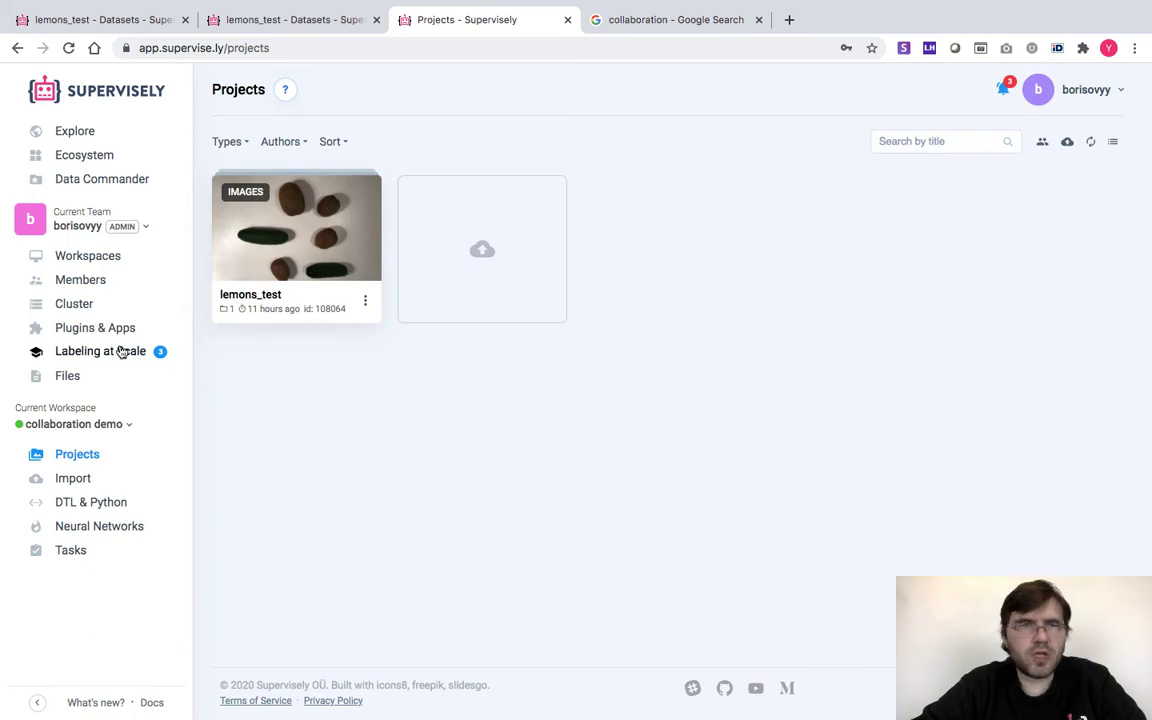
Open the Lemons to annotate (#2) job for review from Labeling at Scale
{"action": "left_click", "coordinate": [112, 353]}
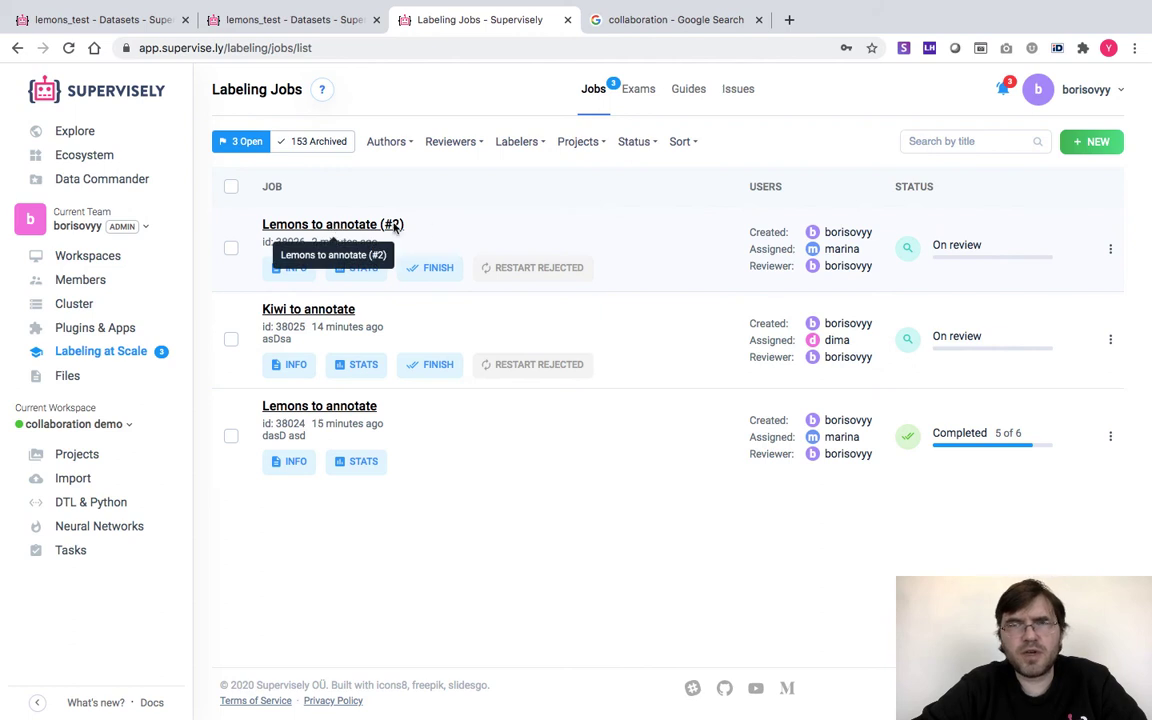
{"action": "mouse_move", "coordinate": [942, 256]}
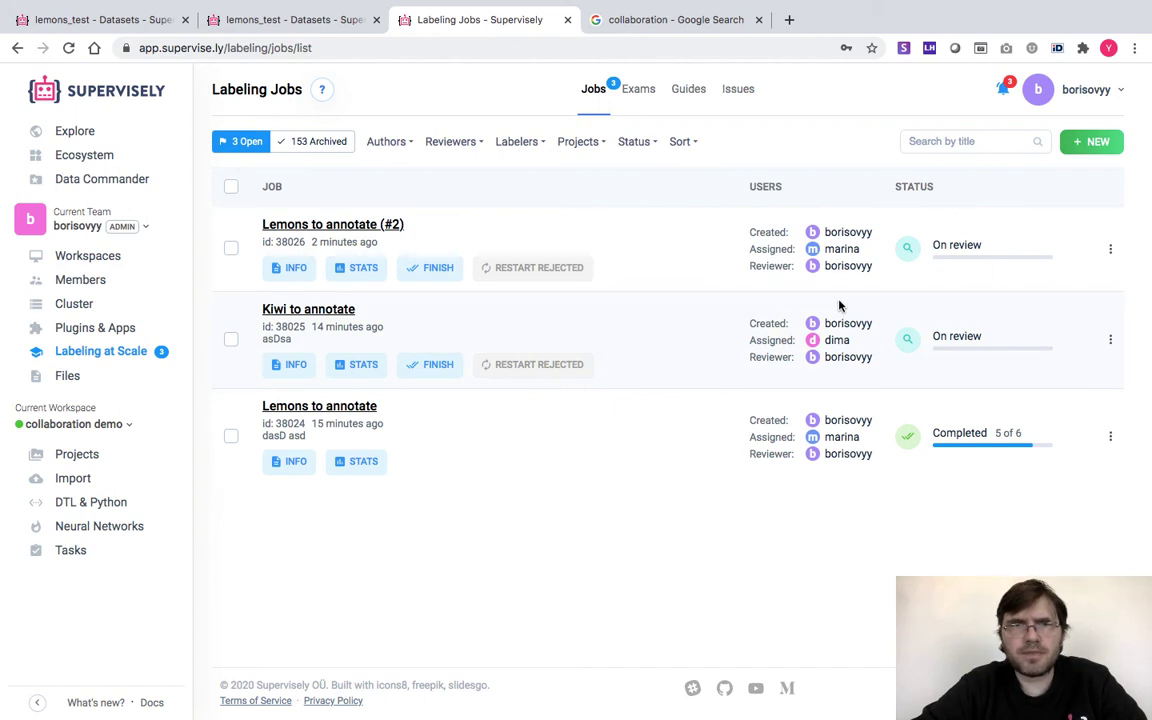
{"action": "left_click", "coordinate": [325, 226]}
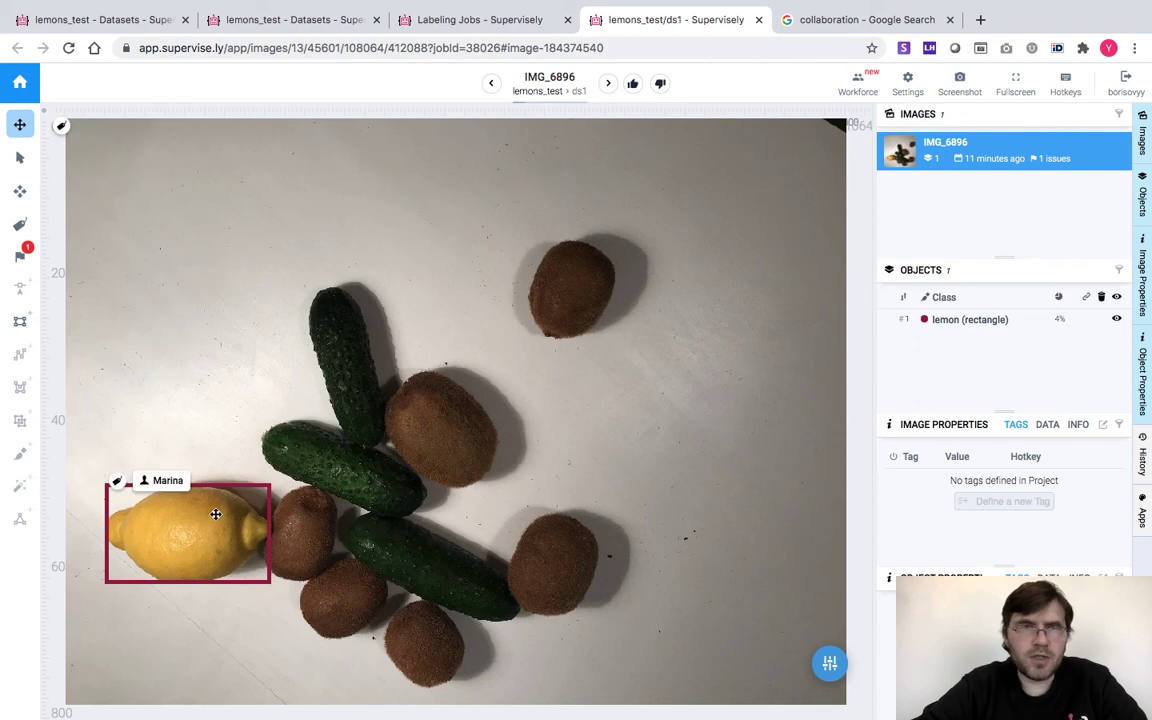
Resolve issue #1 'the box is too wide', accept IMG_6896, and close the review page
{"action": "left_click", "coordinate": [20, 255]}
{"action": "left_click", "coordinate": [101, 457]}
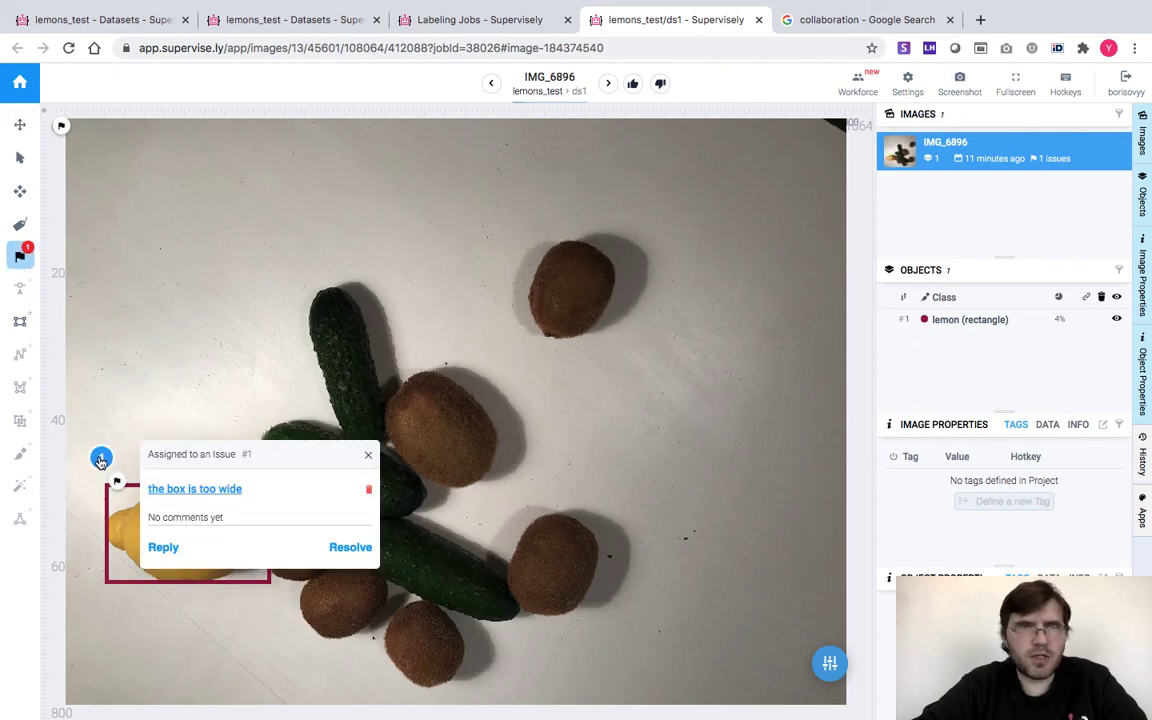
{"action": "left_click", "coordinate": [348, 548]}
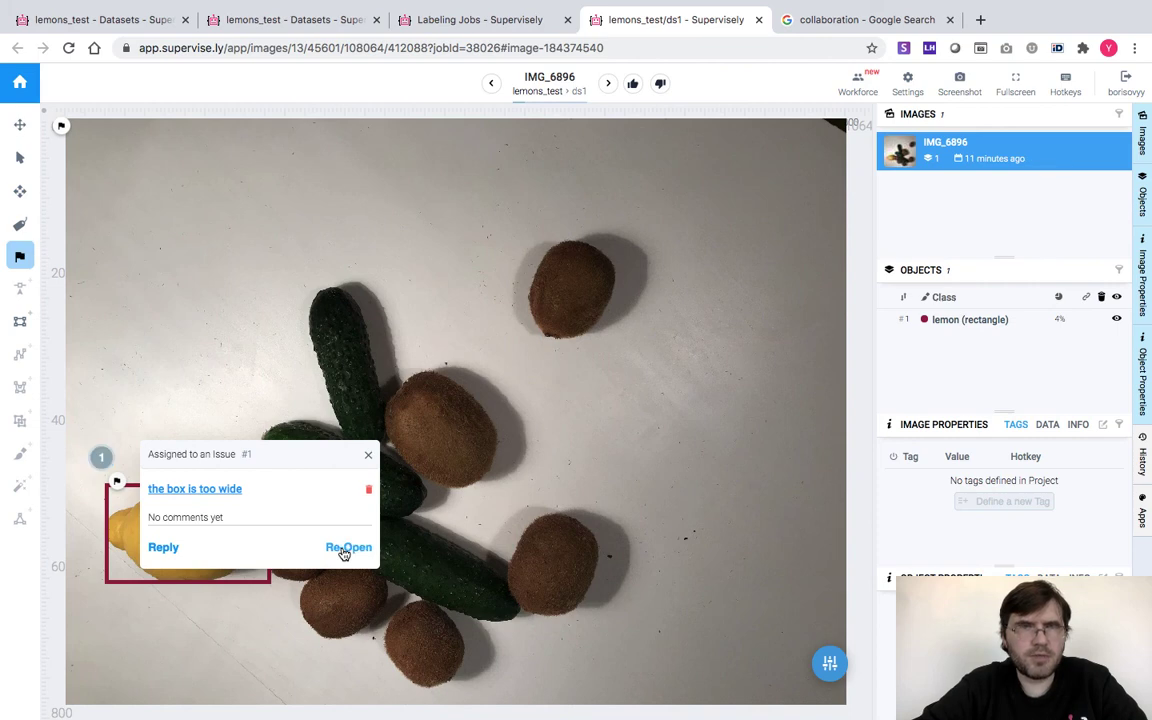
{"action": "left_click", "coordinate": [632, 84]}
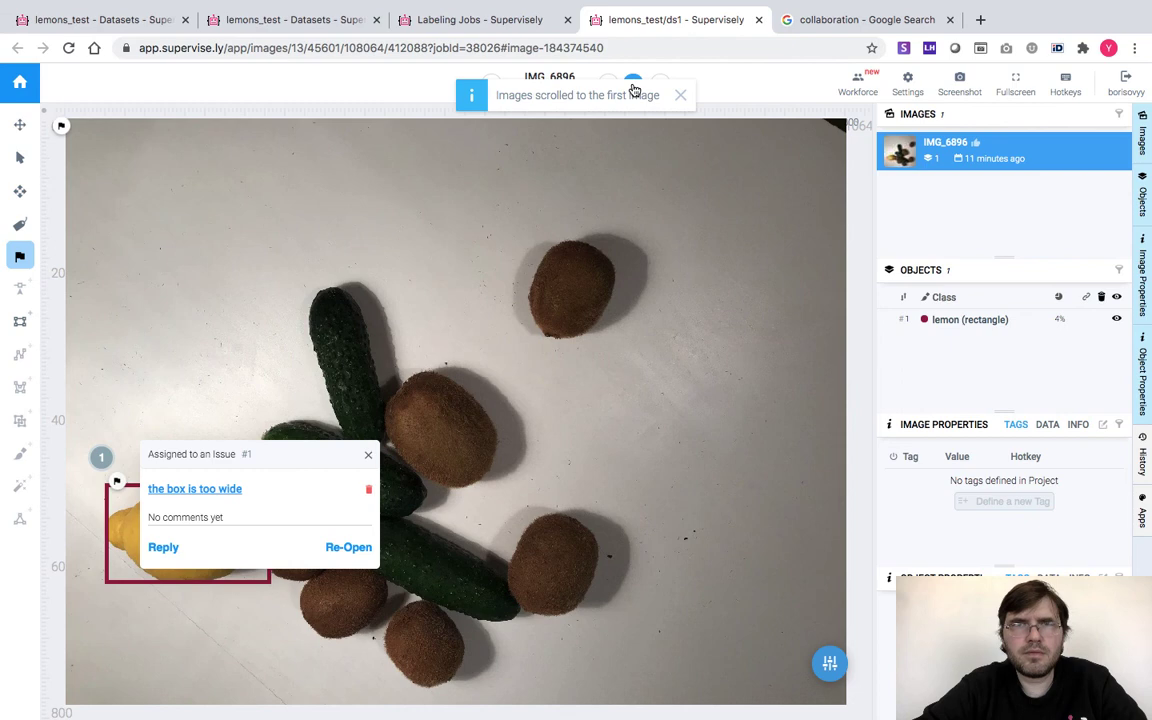
{"action": "left_click", "coordinate": [759, 19]}
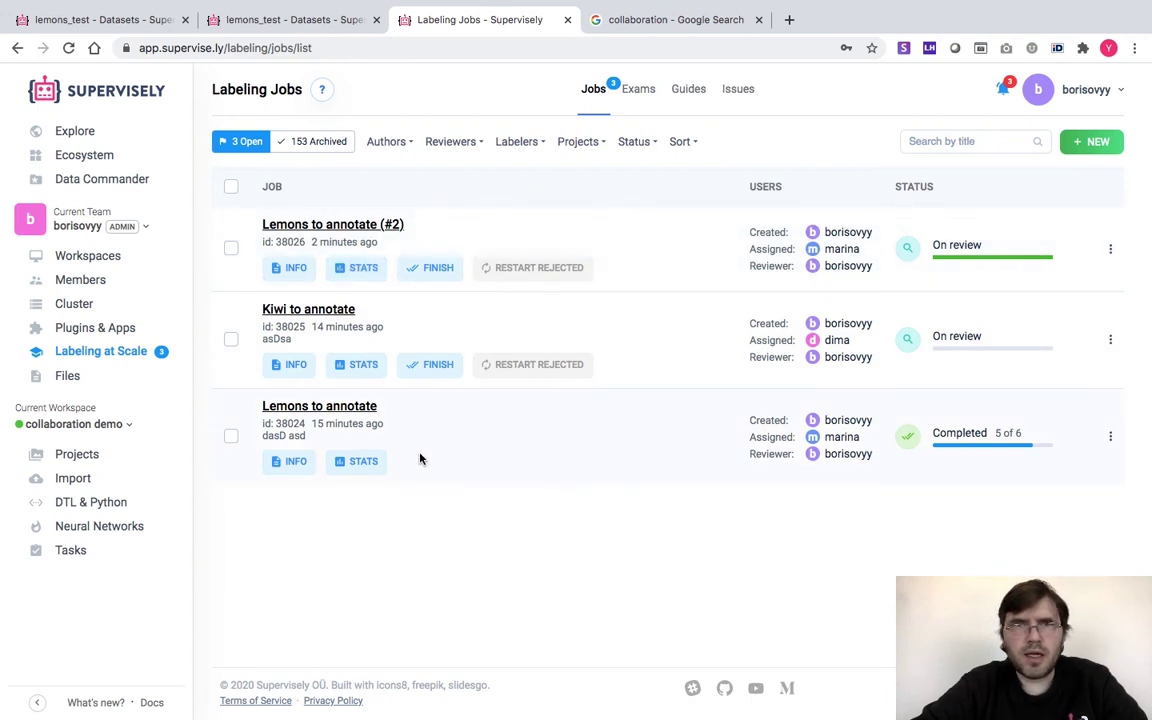
Finish the Lemons to annotate (#2) job and view the Issues page (8 open, 1 closed)
{"action": "left_click", "coordinate": [431, 268]}
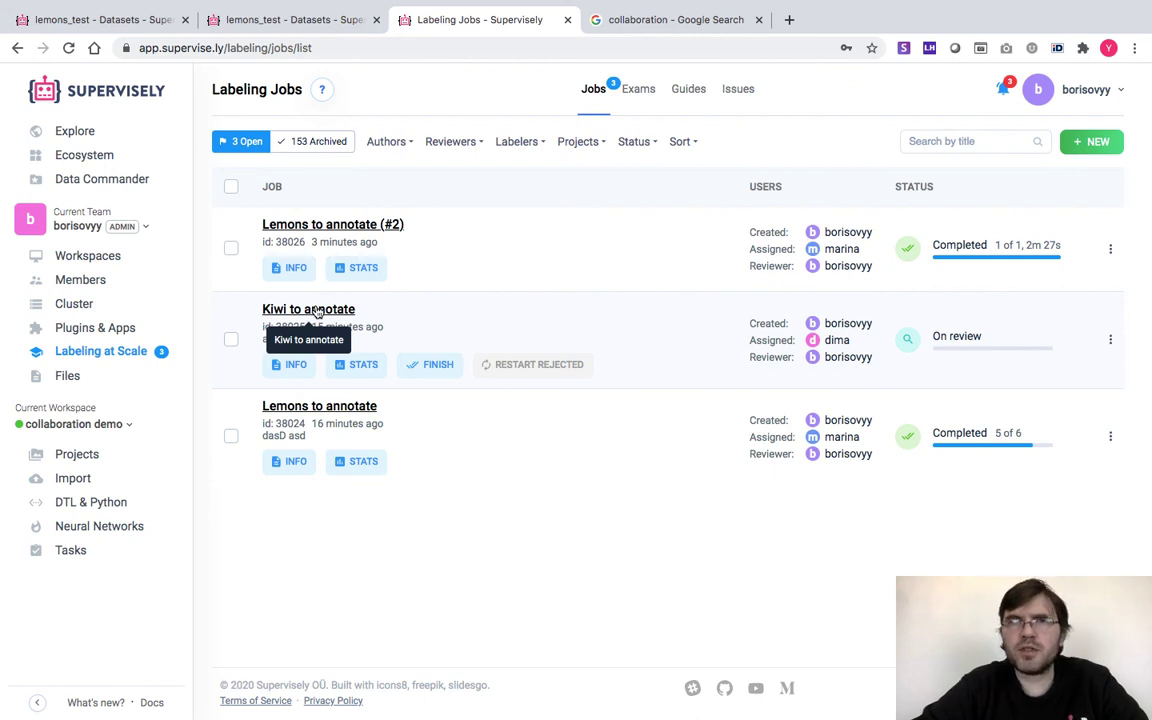
{"action": "left_click", "coordinate": [746, 93]}
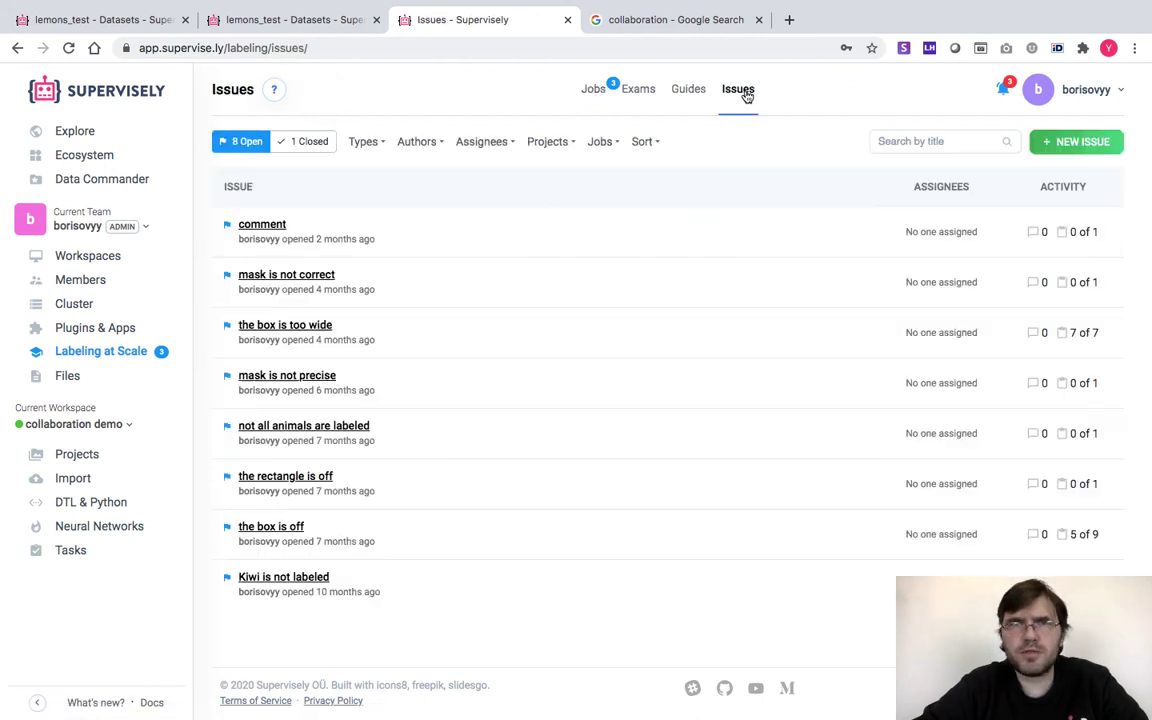
Open the 'the box is too wide' issue's items to resolve and compare IMG_6896's lemon box before and after
{"action": "left_click", "coordinate": [252, 327]}
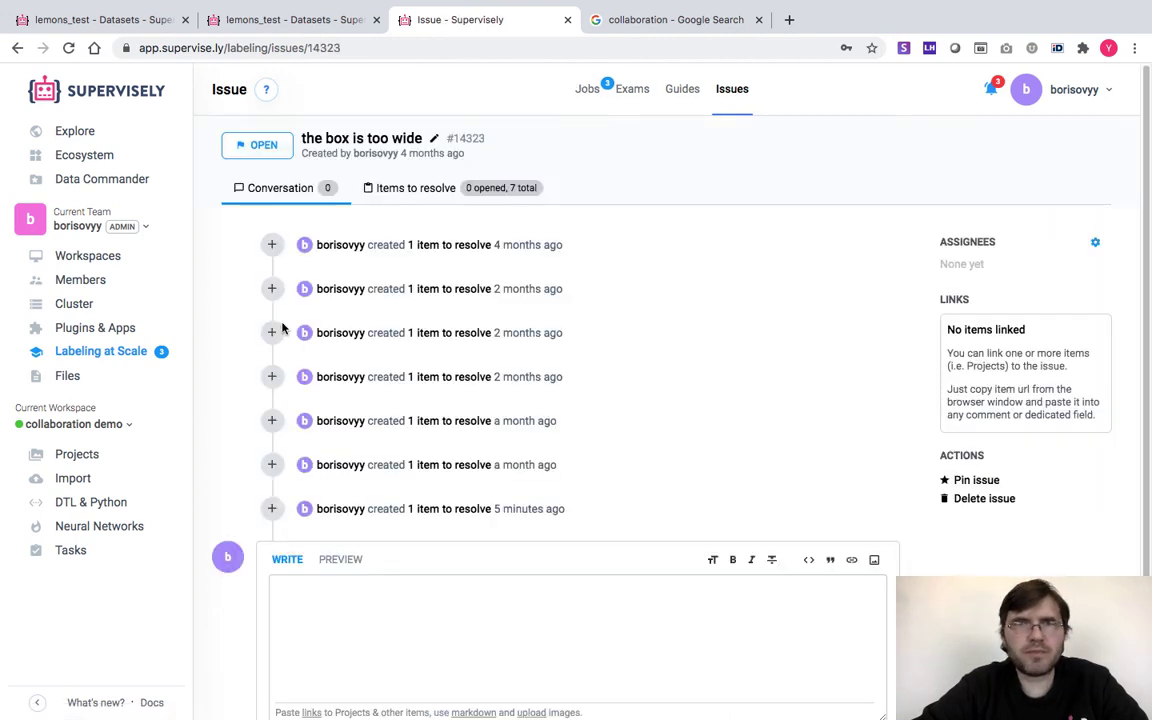
{"action": "left_click", "coordinate": [419, 191]}
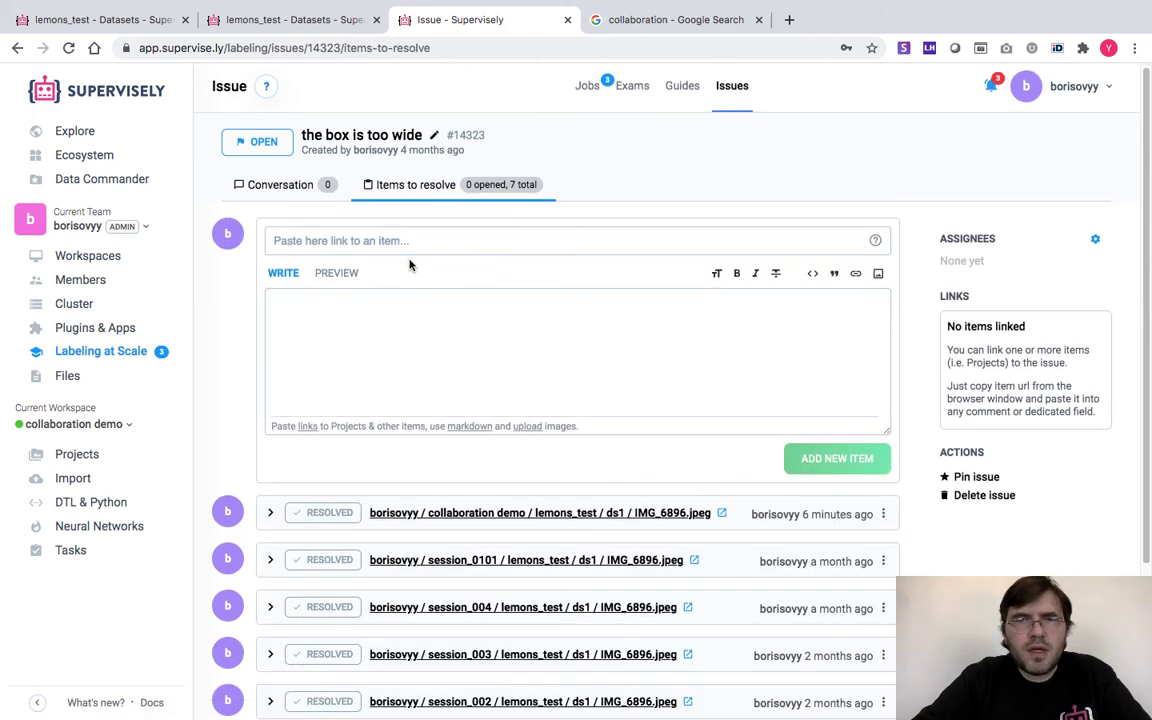
{"action": "scroll", "coordinate": [406, 265], "scroll_direction": "down", "scroll_amount": 3}
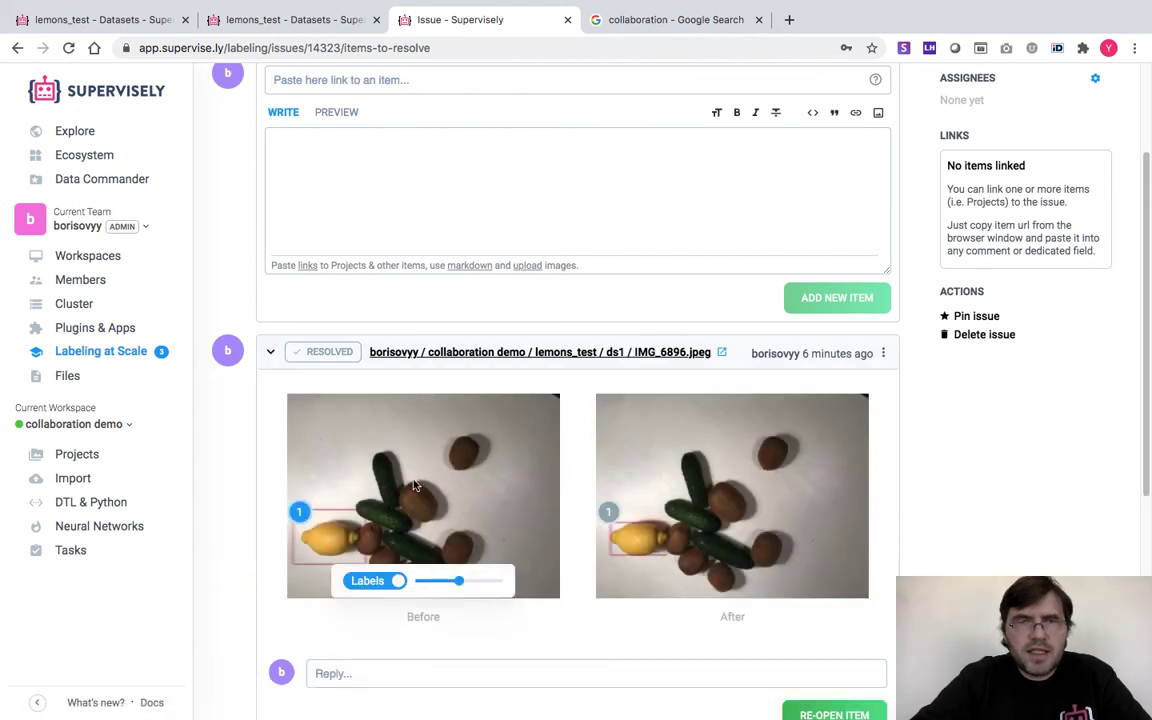
{"action": "scroll", "coordinate": [372, 431], "scroll_direction": "down", "scroll_amount": 2}
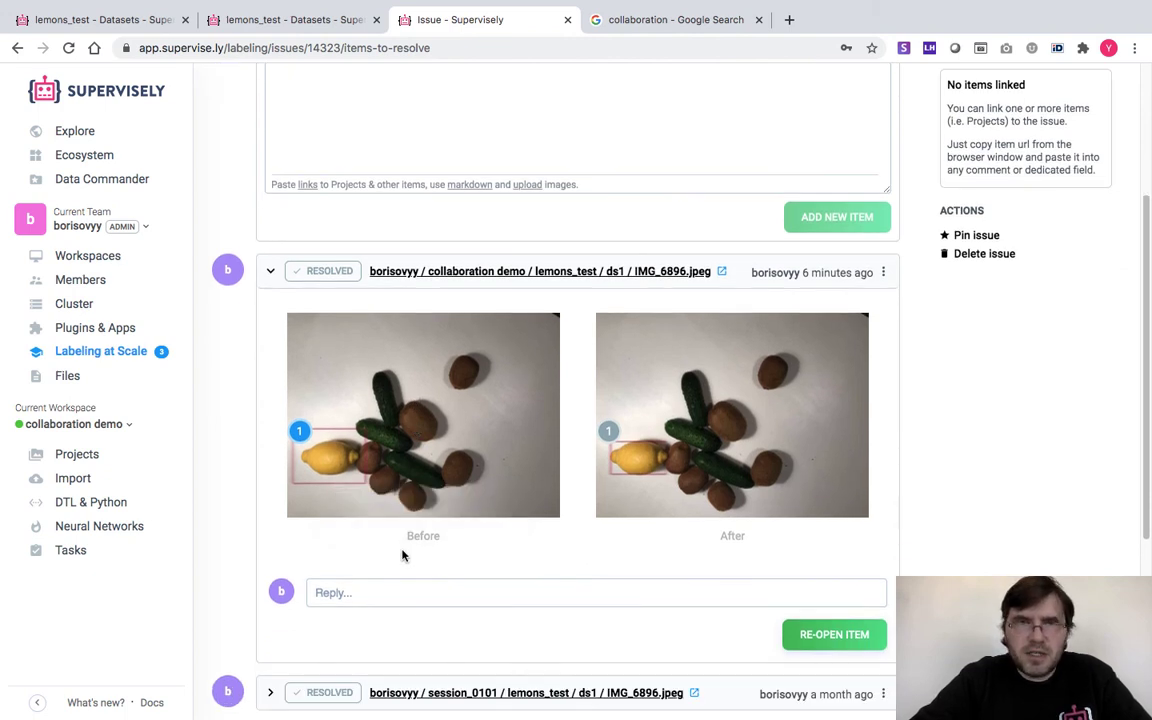
{"action": "mouse_move", "coordinate": [347, 515]}
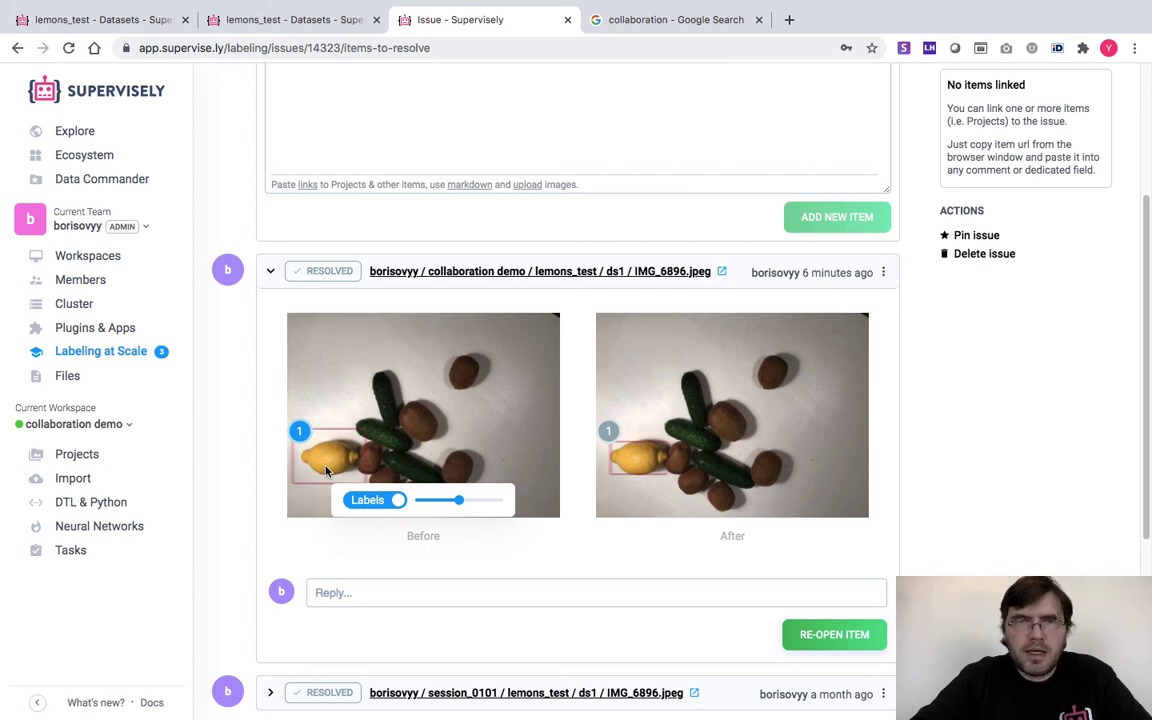
{"action": "mouse_move", "coordinate": [638, 450]}
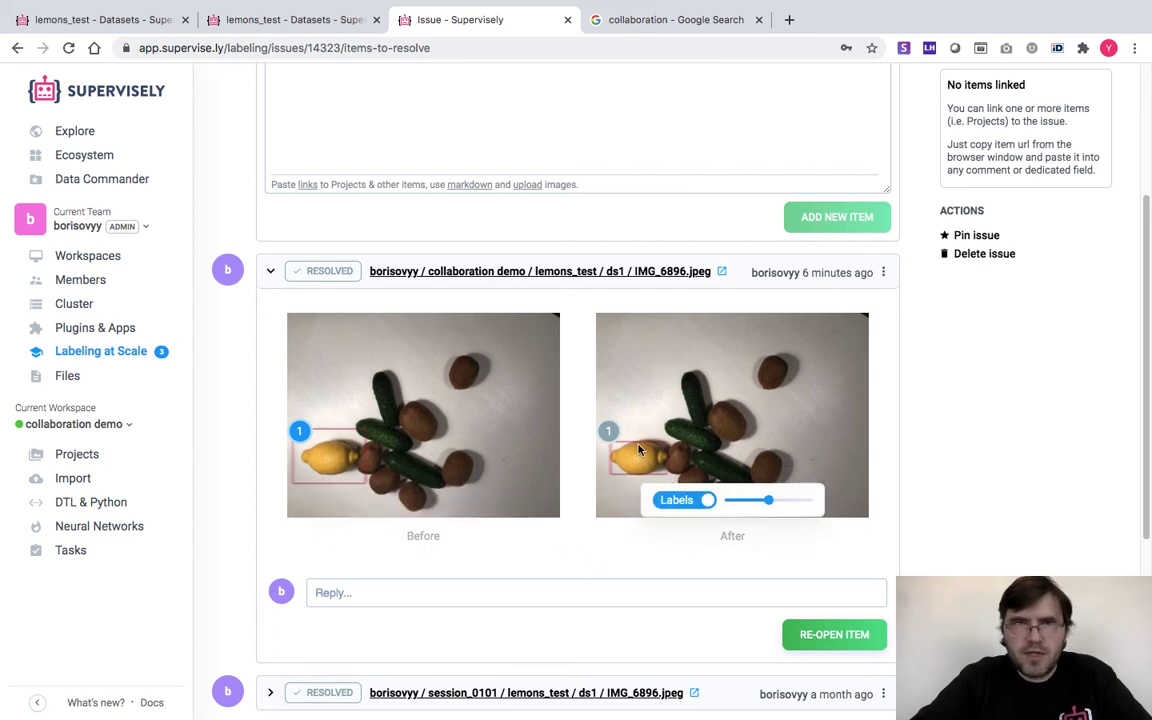
{"action": "mouse_move", "coordinate": [540, 450]}
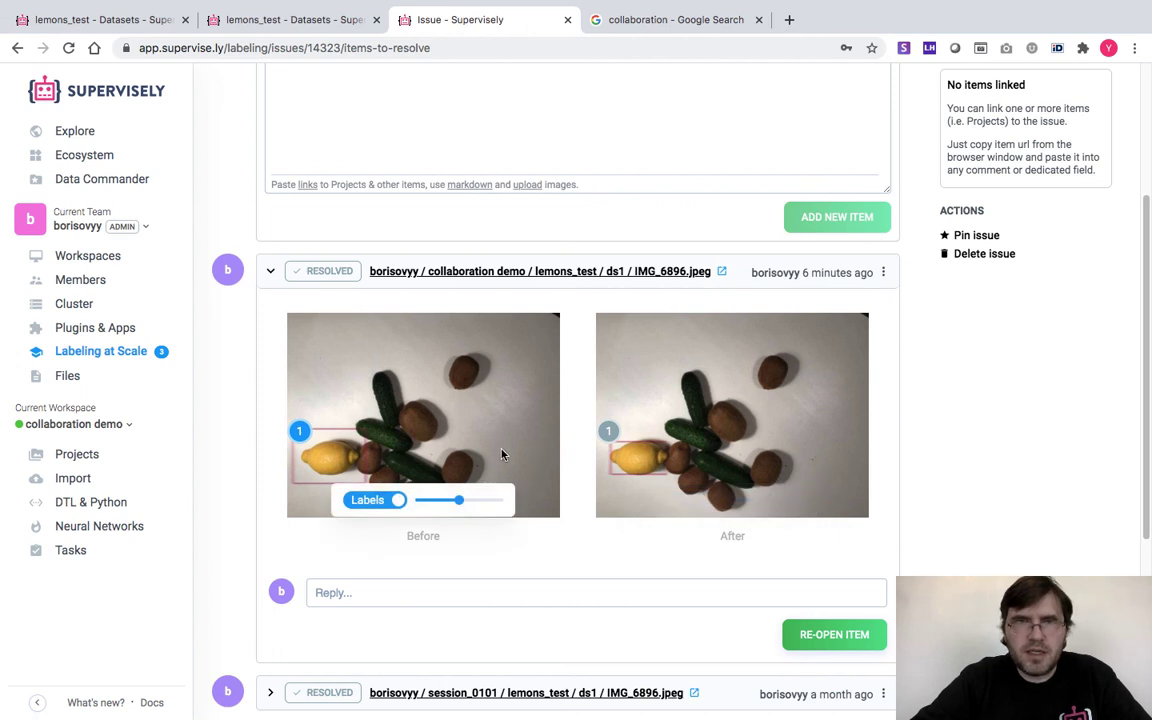
{"action": "mouse_move", "coordinate": [692, 456]}
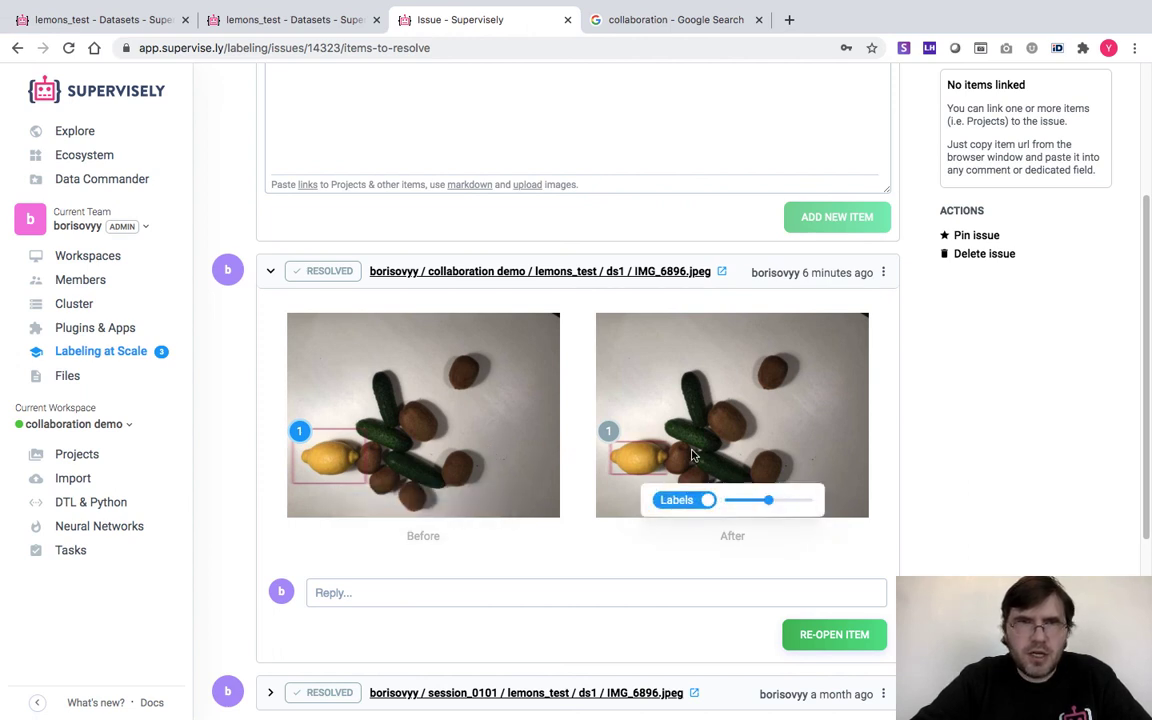
{"action": "mouse_move", "coordinate": [357, 469]}
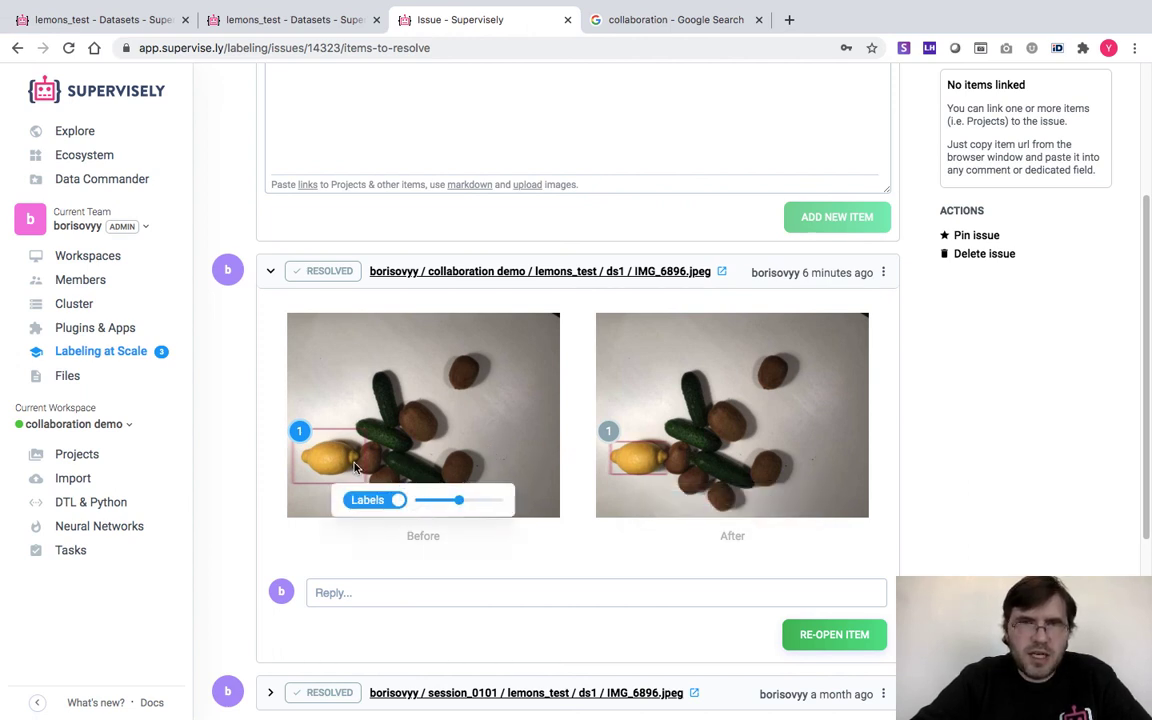